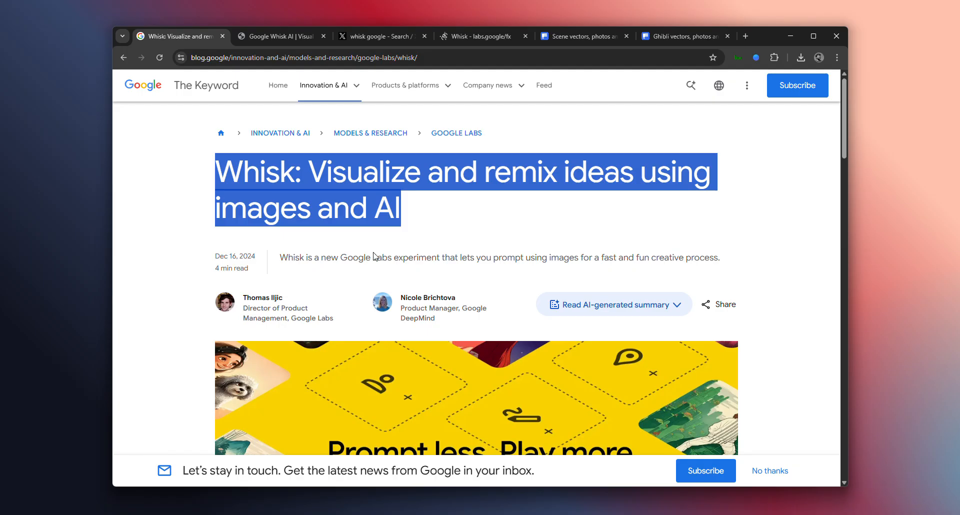
Read the Whisk article's introductory summary sentence and its publication date under the headline
{"action": "left_click_drag", "start_coordinate": [280, 257], "coordinate": [338, 258]}
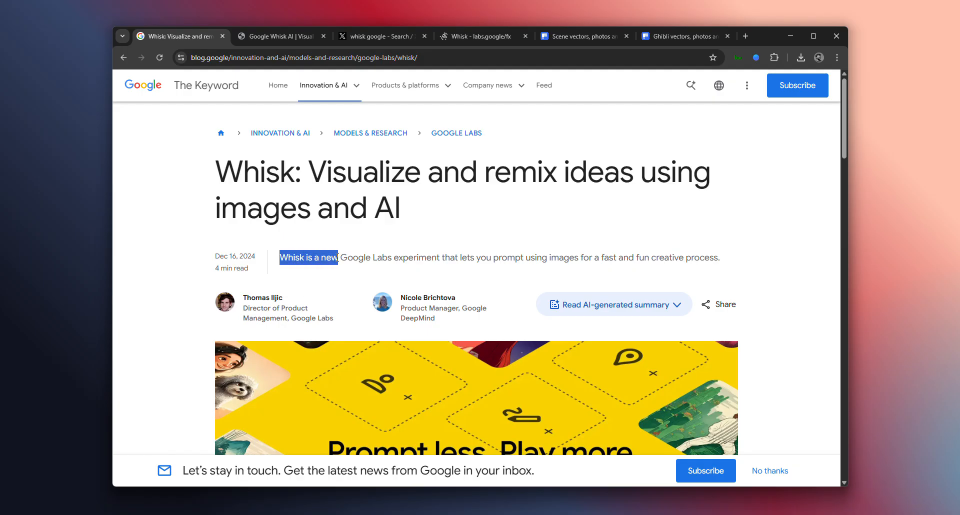
{"action": "left_click_drag", "start_coordinate": [720, 258], "coordinate": [270, 266]}
{"action": "left_click", "coordinate": [267, 264]}
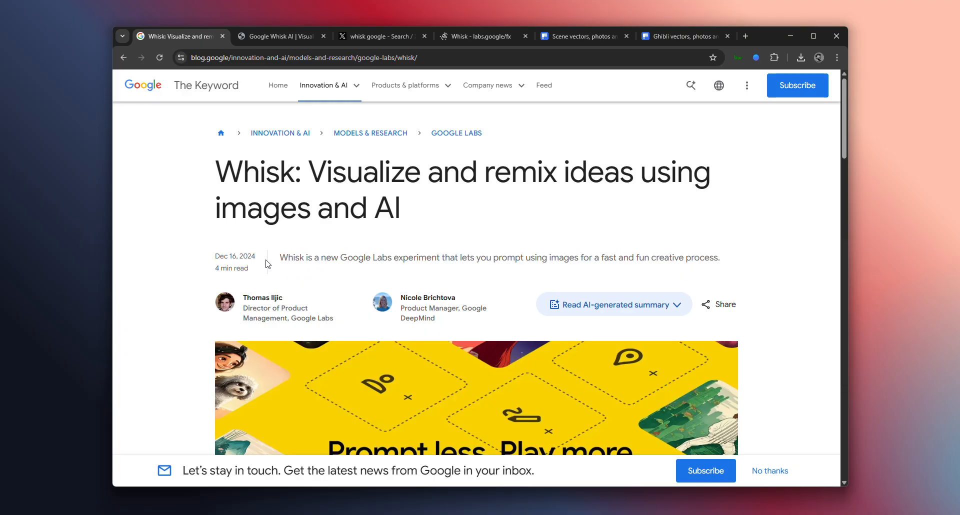
{"action": "left_click_drag", "start_coordinate": [210, 257], "coordinate": [256, 261]}
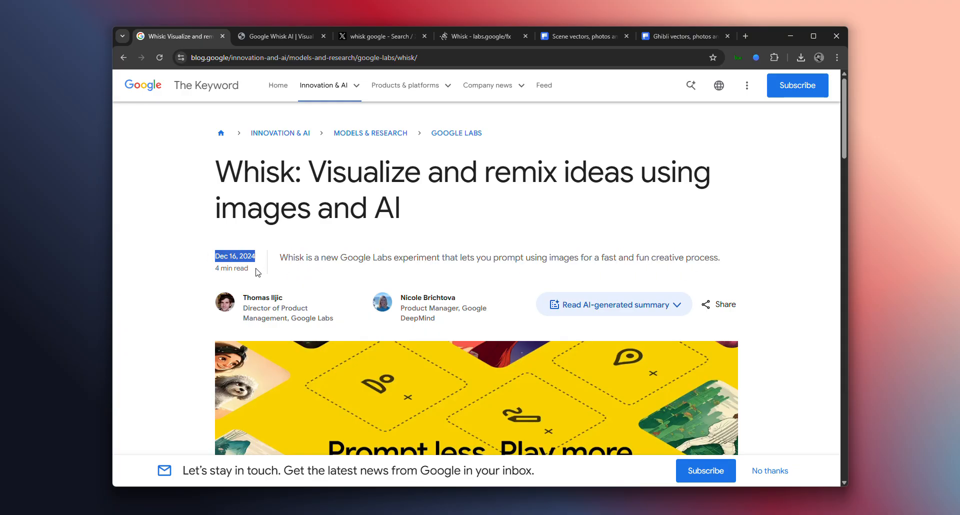
{"action": "left_click_drag", "start_coordinate": [721, 257], "coordinate": [314, 270]}
{"action": "scroll", "coordinate": [356, 316], "scroll_direction": "down", "scroll_amount": 6}
{"action": "scroll", "coordinate": [359, 329], "scroll_direction": "up", "scroll_amount": 2}
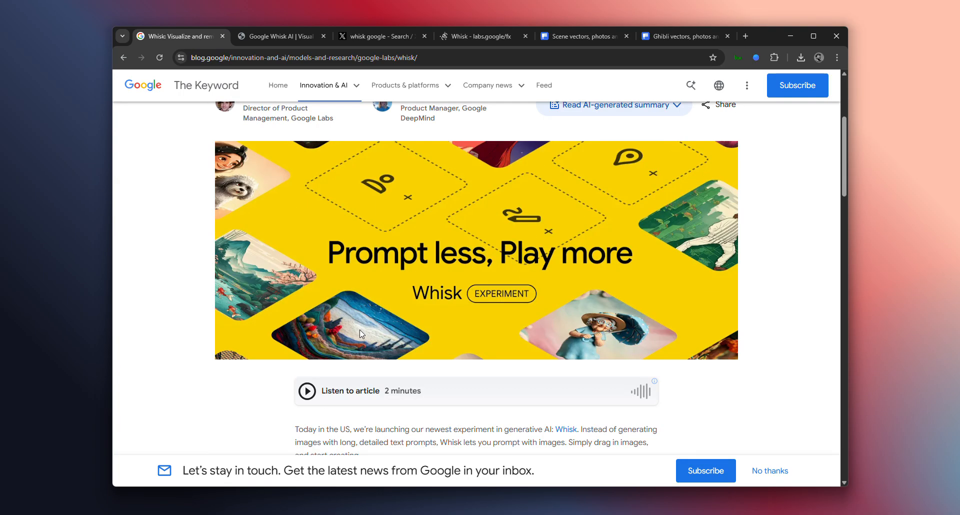
Examine the article's banner and the paragraphs on prompting with subject, scene and style images
{"action": "scroll", "coordinate": [387, 336], "scroll_direction": "down", "scroll_amount": 2}
{"action": "scroll", "coordinate": [385, 325], "scroll_direction": "down", "scroll_amount": 5}
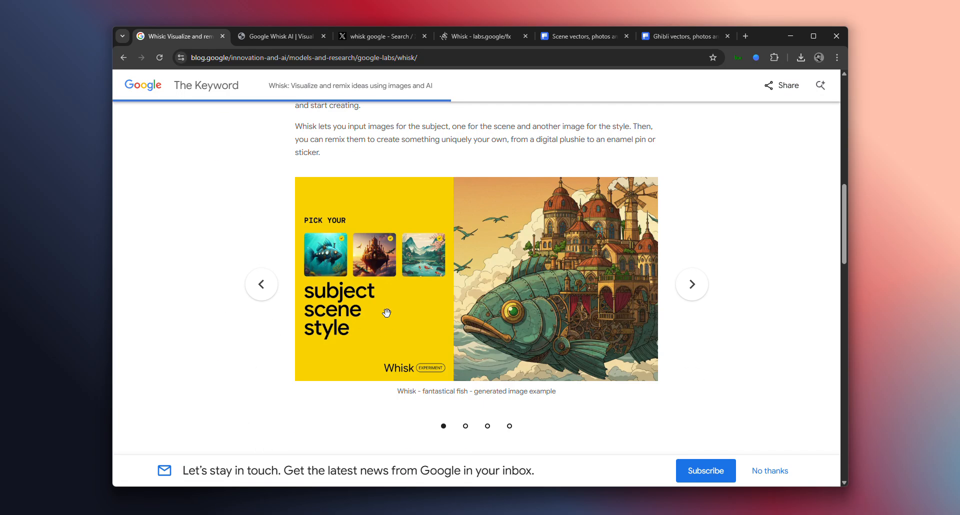
{"action": "scroll", "coordinate": [385, 325], "scroll_direction": "up", "scroll_amount": 7}
{"action": "scroll", "coordinate": [380, 335], "scroll_direction": "up", "scroll_amount": 3}
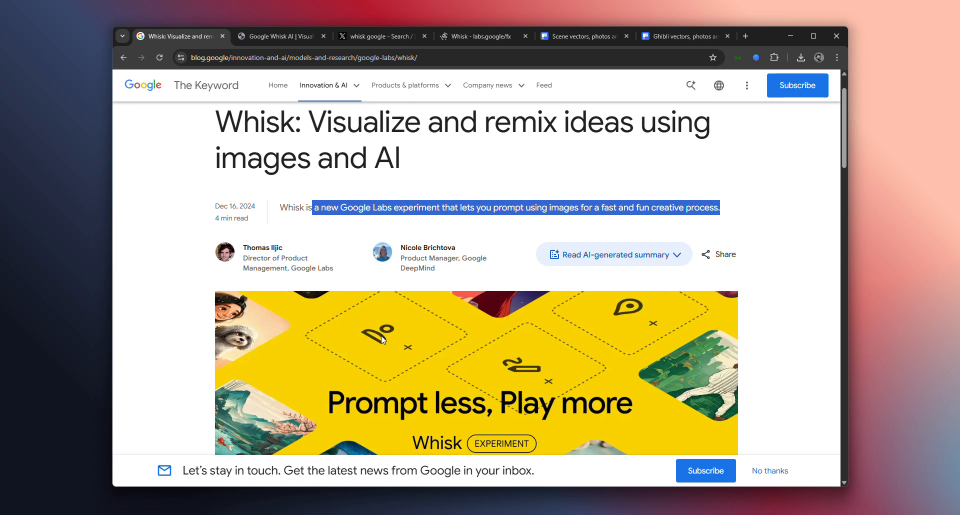
{"action": "scroll", "coordinate": [380, 310], "scroll_direction": "down", "scroll_amount": 8}
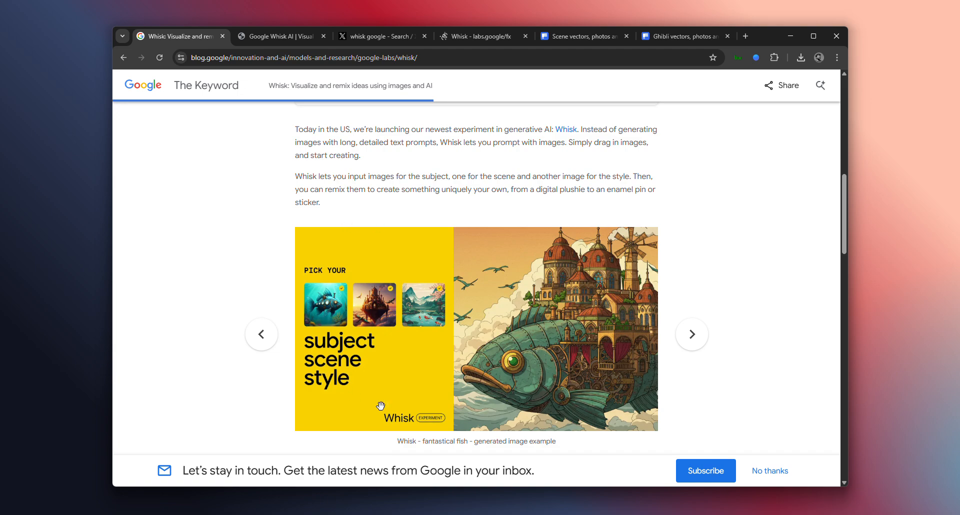
{"action": "scroll", "coordinate": [345, 294], "scroll_direction": "down", "scroll_amount": 1}
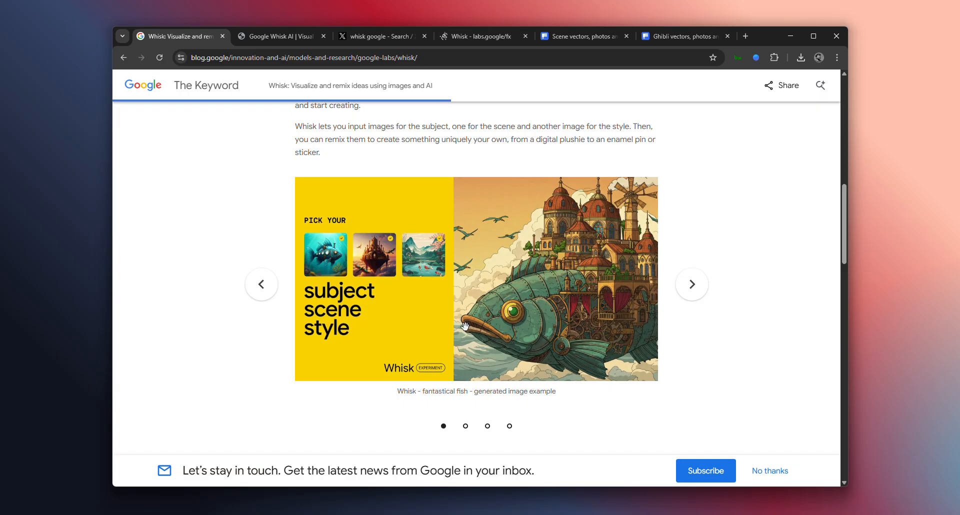
View the walrus, glazed doughnut and horned cat examples in the article's image carousel
{"action": "scroll", "coordinate": [500, 316], "scroll_direction": "down", "scroll_amount": 2}
{"action": "scroll", "coordinate": [500, 316], "scroll_direction": "down", "scroll_amount": 2}
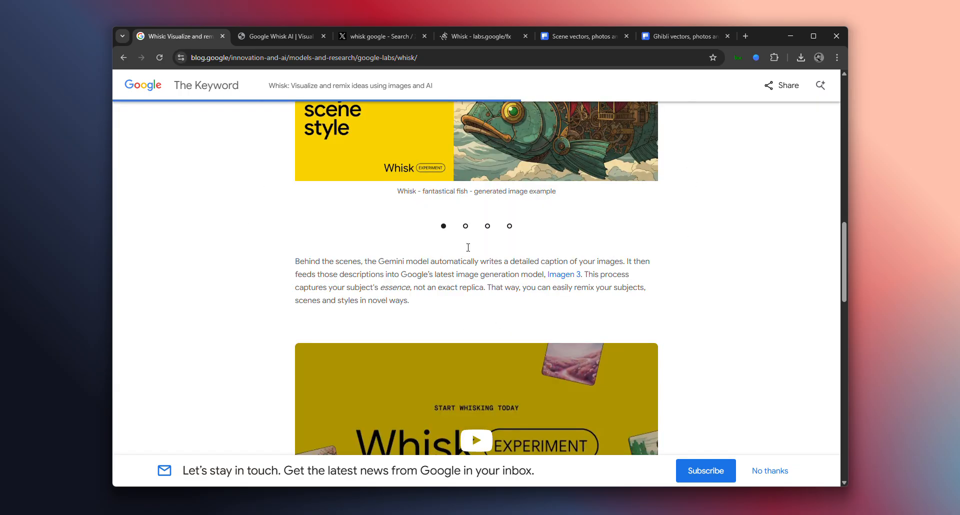
{"action": "left_click", "coordinate": [465, 223]}
{"action": "scroll", "coordinate": [443, 283], "scroll_direction": "up", "scroll_amount": 2}
{"action": "scroll", "coordinate": [443, 283], "scroll_direction": "up", "scroll_amount": 1}
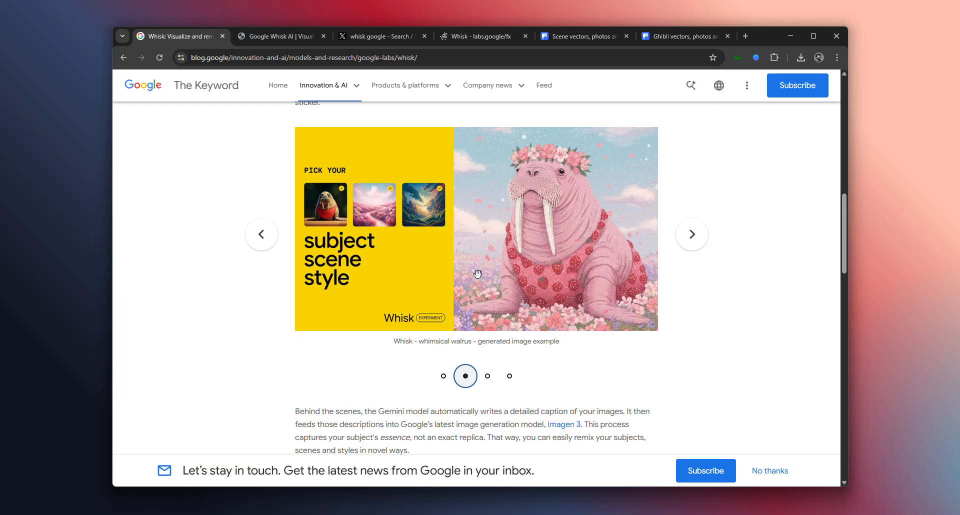
{"action": "left_click", "coordinate": [488, 378]}
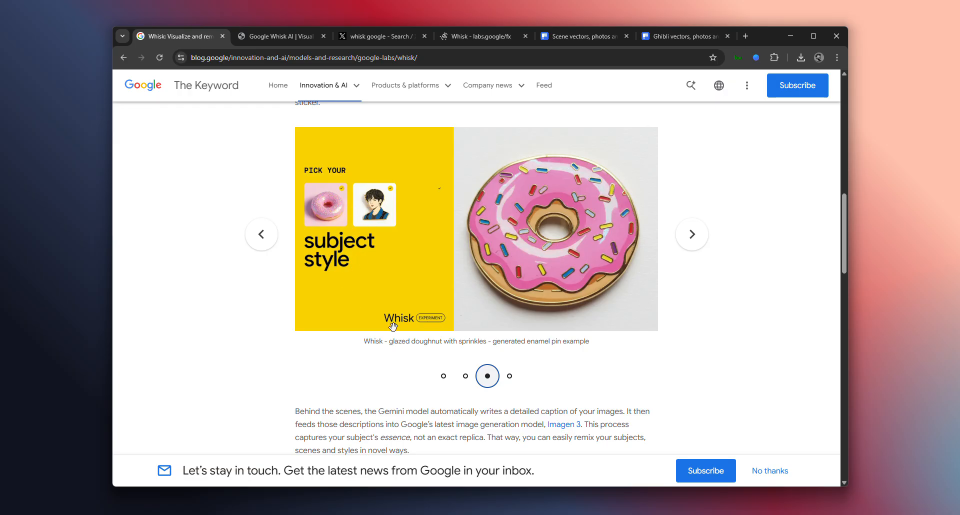
{"action": "left_click", "coordinate": [509, 376]}
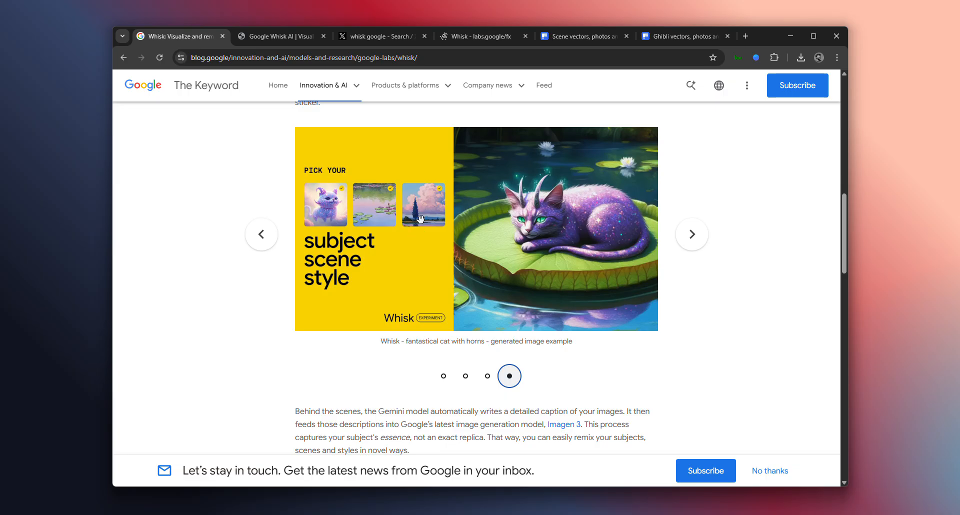
Look over the article's promo video and the notes on Whisk's limitations beneath it
{"action": "scroll", "coordinate": [551, 257], "scroll_direction": "down", "scroll_amount": 8}
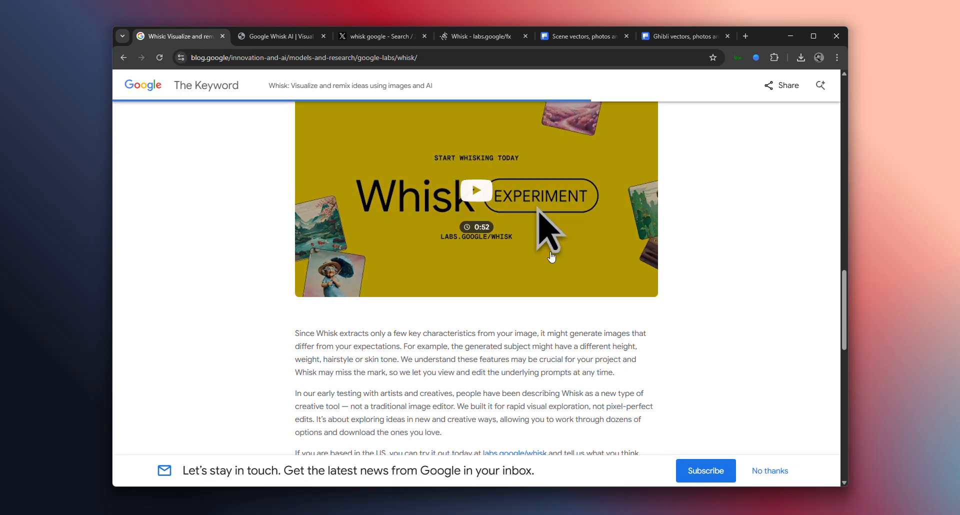
{"action": "scroll", "coordinate": [434, 317], "scroll_direction": "down", "scroll_amount": 4}
{"action": "scroll", "coordinate": [400, 285], "scroll_direction": "up", "scroll_amount": 4}
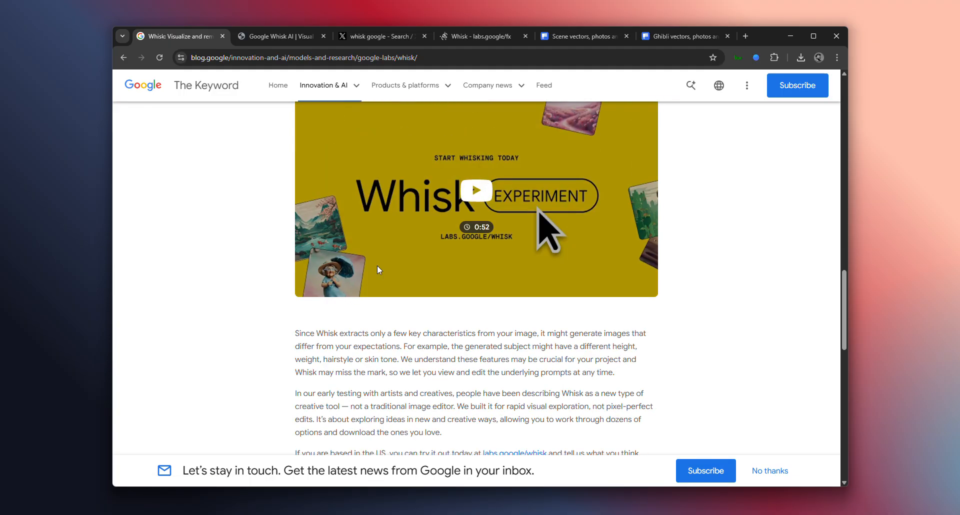
Switch to the local Google-Whisk.html presentation and read the description under its Google Whisk AI title
{"action": "left_click", "coordinate": [273, 36]}
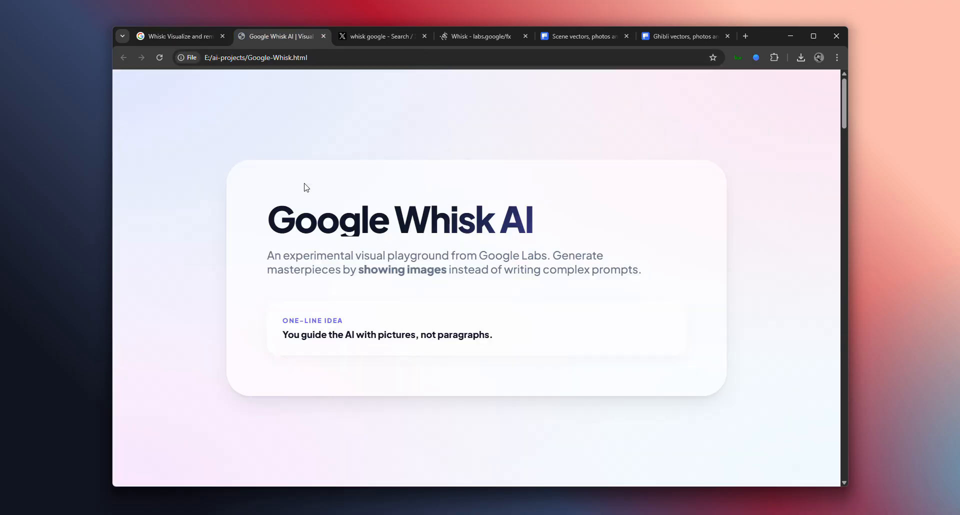
{"action": "left_click_drag", "start_coordinate": [274, 236], "coordinate": [555, 220]}
{"action": "left_click_drag", "start_coordinate": [259, 261], "coordinate": [341, 256]}
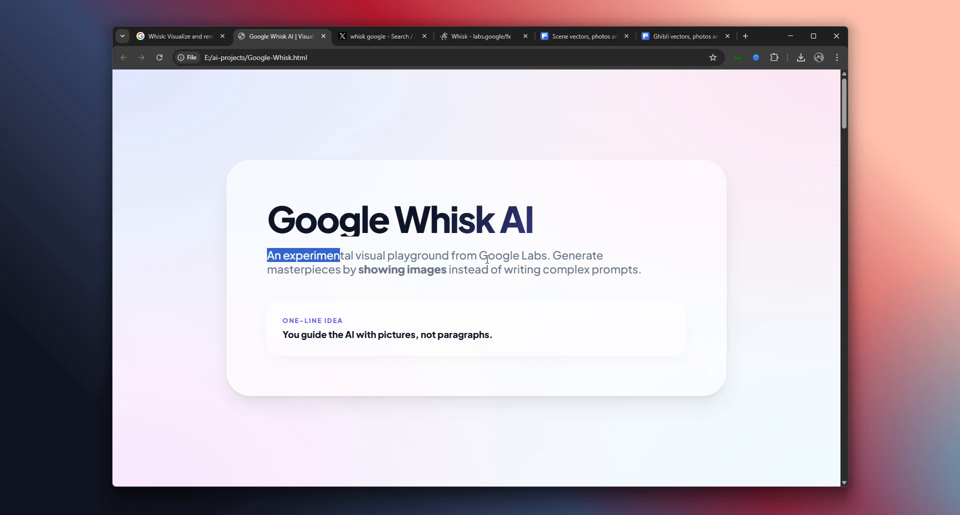
{"action": "left_click_drag", "start_coordinate": [360, 254], "coordinate": [503, 260]}
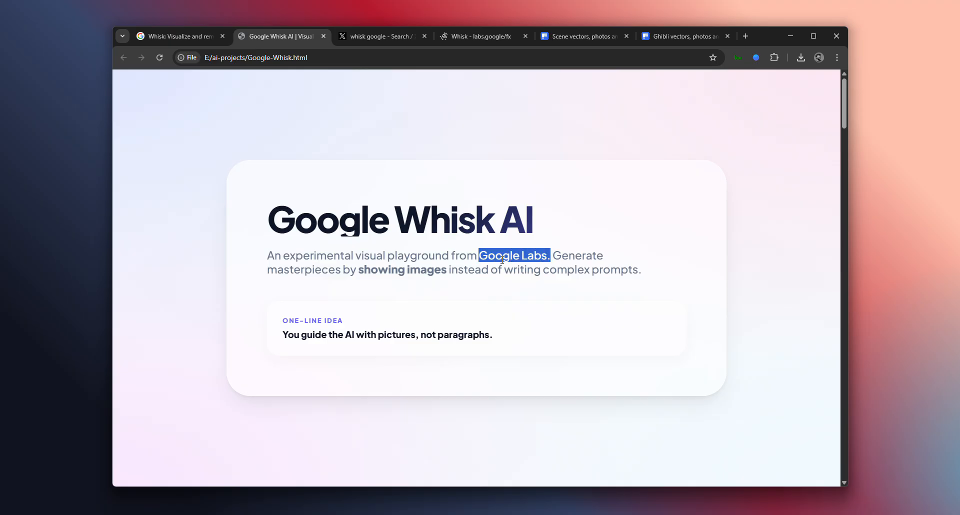
{"action": "left_click", "coordinate": [452, 249]}
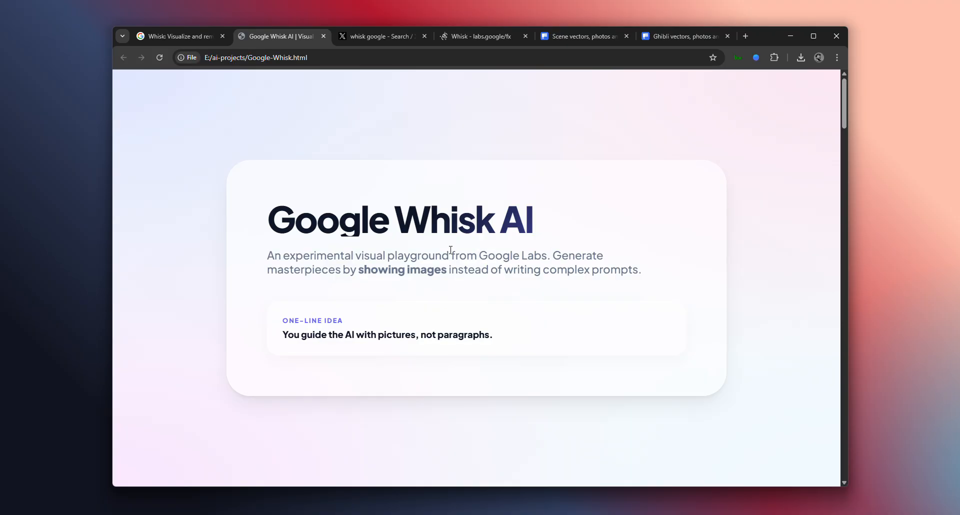
{"action": "left_click_drag", "start_coordinate": [555, 260], "coordinate": [616, 264]}
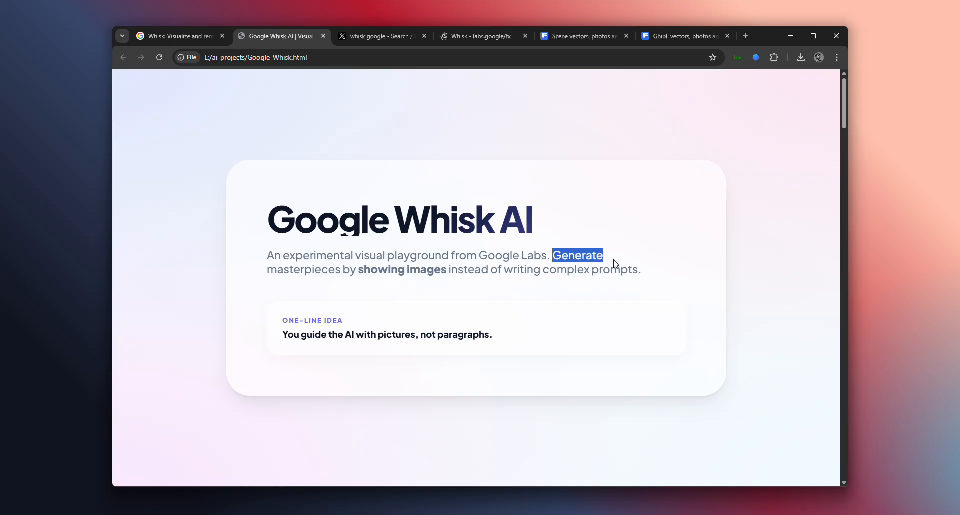
{"action": "left_click", "coordinate": [563, 263]}
{"action": "left_click_drag", "start_coordinate": [553, 258], "coordinate": [640, 270]}
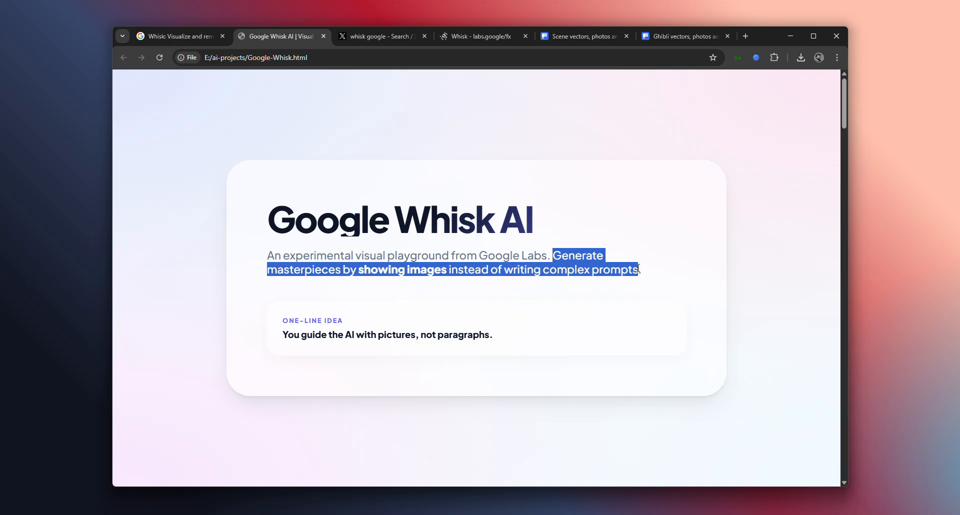
{"action": "left_click", "coordinate": [558, 260]}
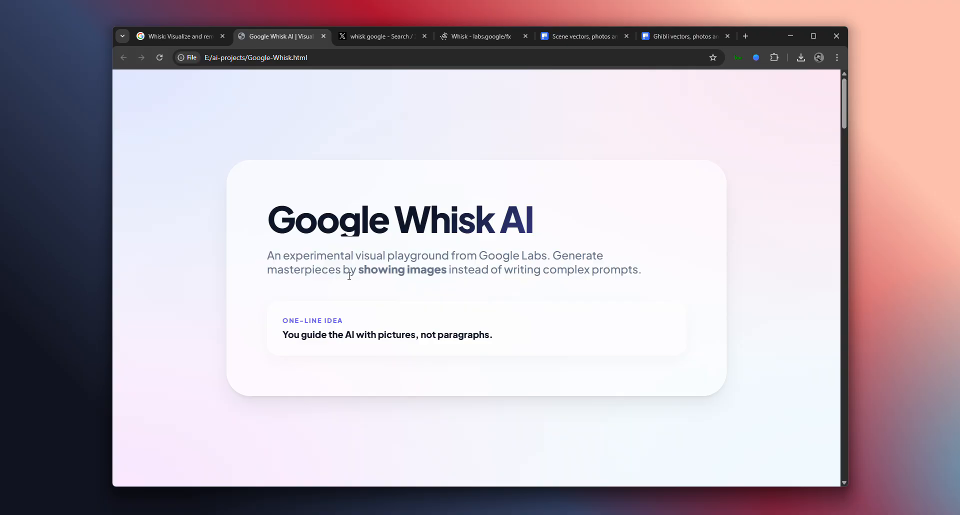
{"action": "left_click_drag", "start_coordinate": [349, 276], "coordinate": [559, 273]}
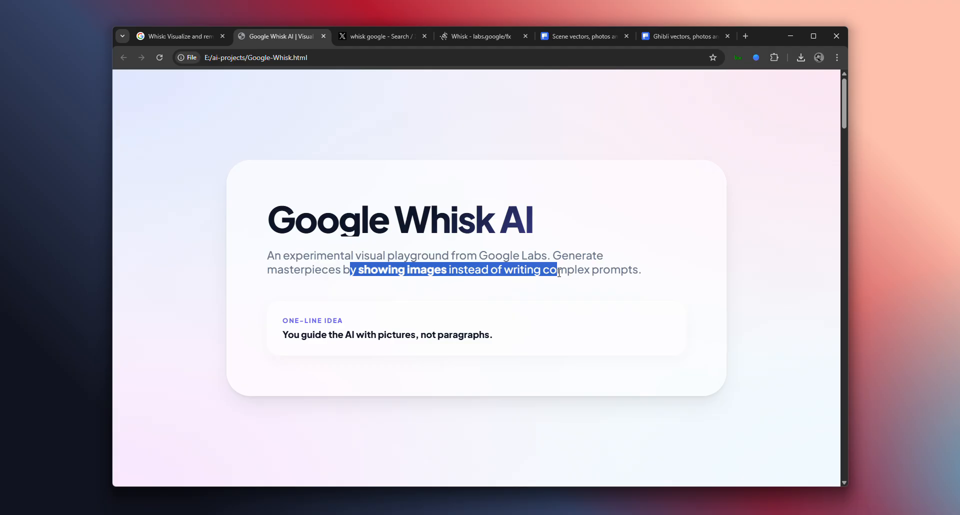
Read the One-Line Idea statement about guiding the AI with pictures in the presentation's opening card
{"action": "scroll", "coordinate": [533, 286], "scroll_direction": "down", "scroll_amount": 2}
{"action": "left_click", "coordinate": [546, 234]}
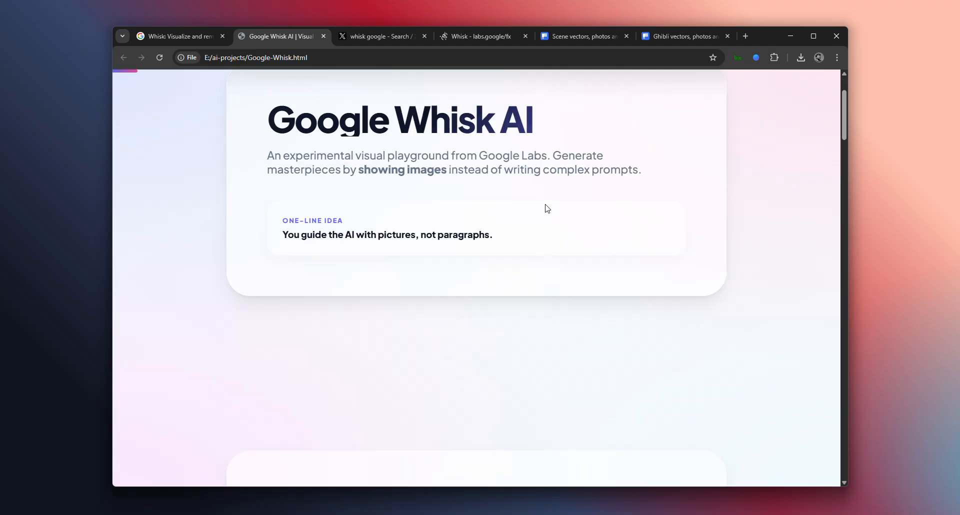
{"action": "scroll", "coordinate": [517, 285], "scroll_direction": "down", "scroll_amount": 1}
{"action": "scroll", "coordinate": [516, 283], "scroll_direction": "down", "scroll_amount": 4}
{"action": "scroll", "coordinate": [514, 280], "scroll_direction": "up", "scroll_amount": 4}
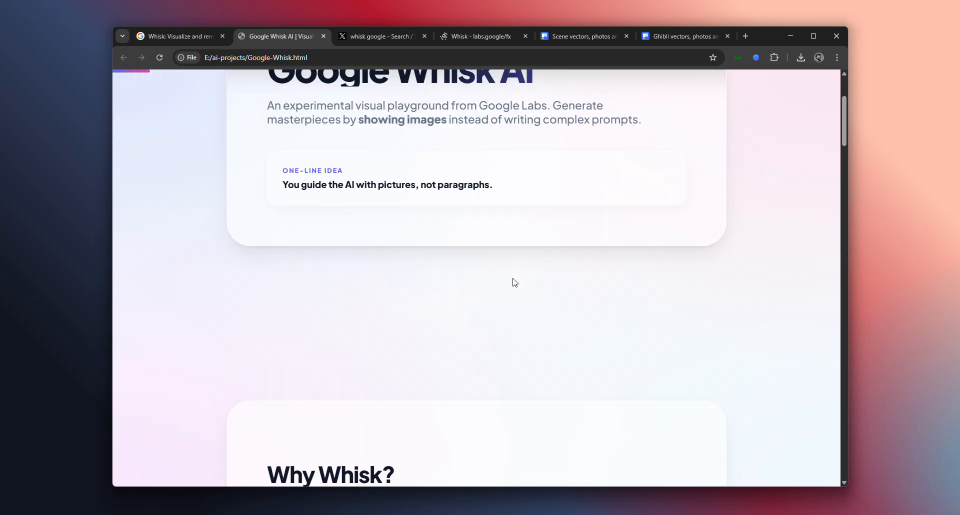
{"action": "scroll", "coordinate": [511, 284], "scroll_direction": "down", "scroll_amount": 3}
{"action": "scroll", "coordinate": [509, 289], "scroll_direction": "up", "scroll_amount": 3}
{"action": "left_click_drag", "start_coordinate": [294, 185], "coordinate": [425, 187]}
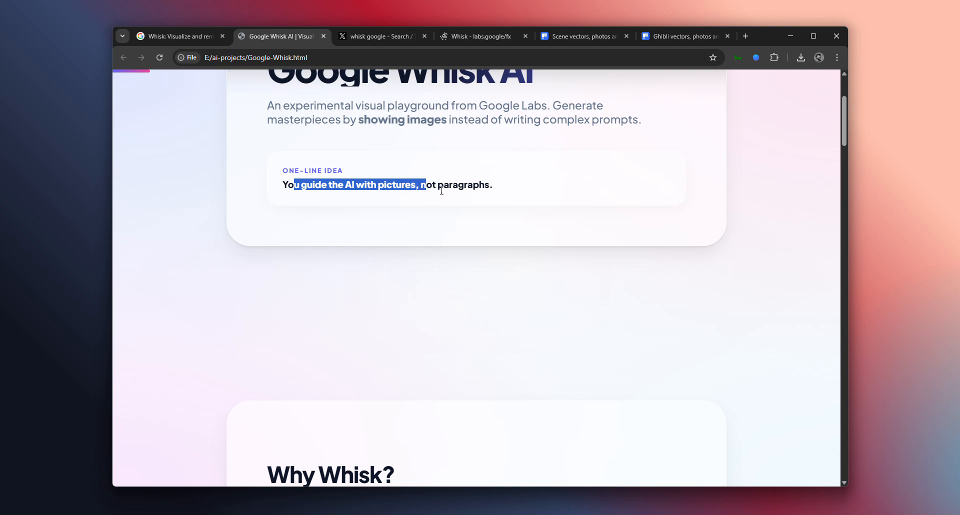
{"action": "left_click", "coordinate": [442, 191]}
Read the points on visual thinking and prompt writing in the presentation's Why Whisk? section
{"action": "scroll", "coordinate": [425, 310], "scroll_direction": "down", "scroll_amount": 5}
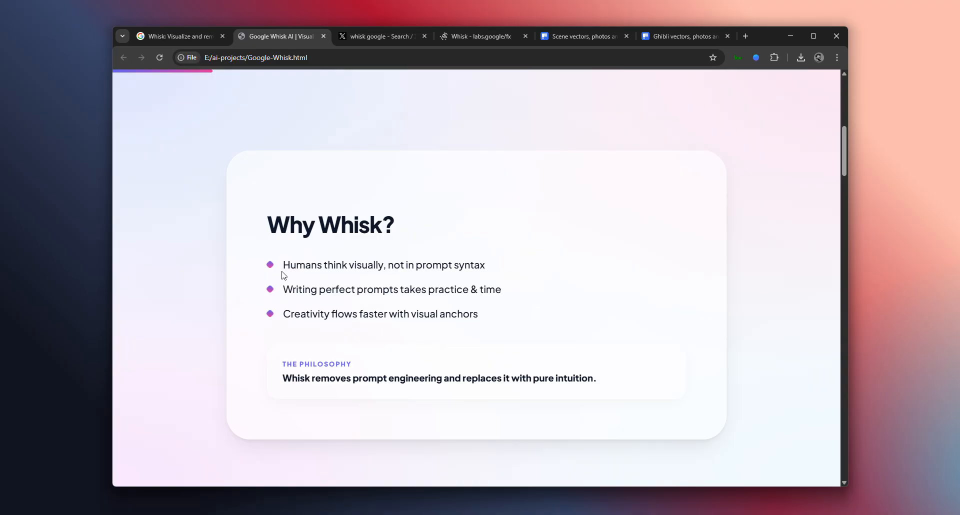
{"action": "left_click_drag", "start_coordinate": [485, 265], "coordinate": [361, 267]}
{"action": "left_click", "coordinate": [470, 276]}
{"action": "left_click_drag", "start_coordinate": [481, 267], "coordinate": [446, 268]}
{"action": "left_click_drag", "start_coordinate": [394, 269], "coordinate": [499, 272]}
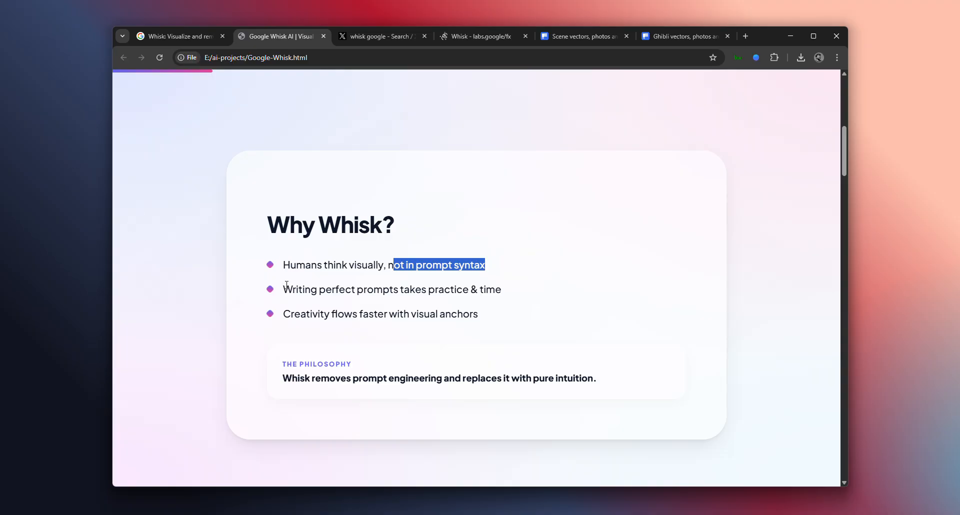
{"action": "left_click_drag", "start_coordinate": [283, 289], "coordinate": [490, 291]}
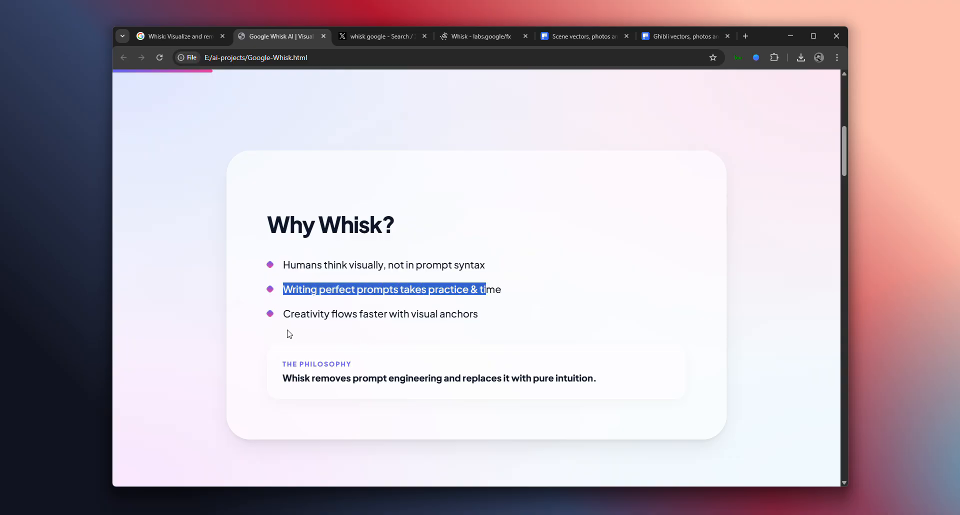
Read the Upload, Understand and Create points in the presentation's How it Works section
{"action": "scroll", "coordinate": [467, 365], "scroll_direction": "down", "scroll_amount": 1}
{"action": "scroll", "coordinate": [472, 373], "scroll_direction": "down", "scroll_amount": 4}
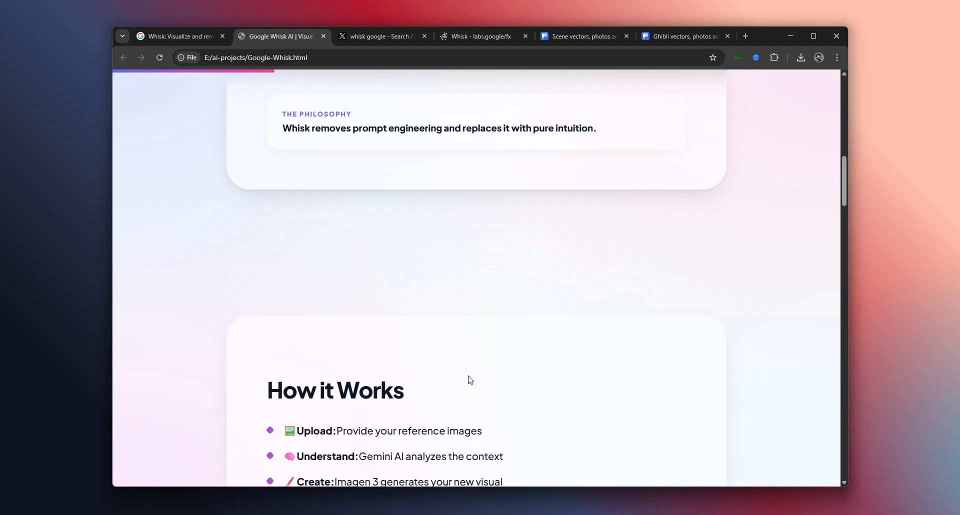
{"action": "scroll", "coordinate": [398, 353], "scroll_direction": "down", "scroll_amount": 2}
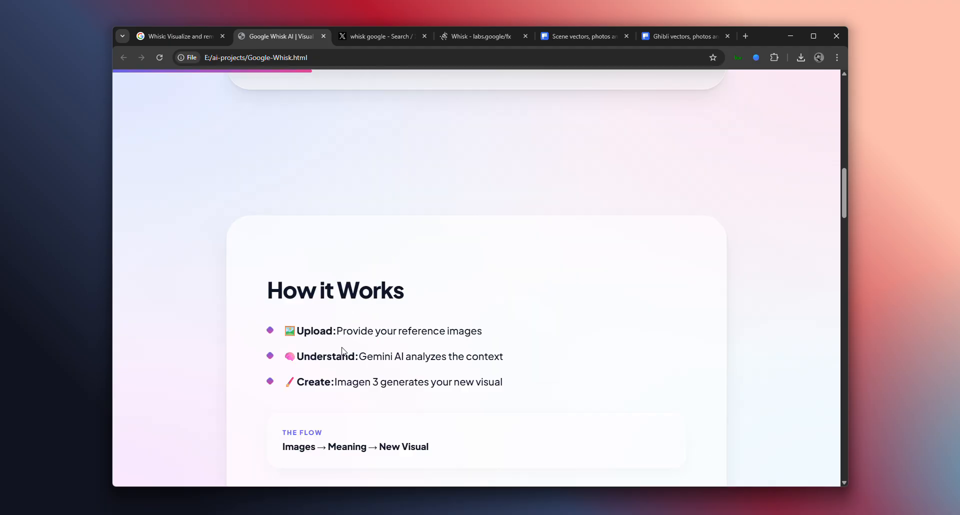
{"action": "scroll", "coordinate": [343, 347], "scroll_direction": "down", "scroll_amount": 2}
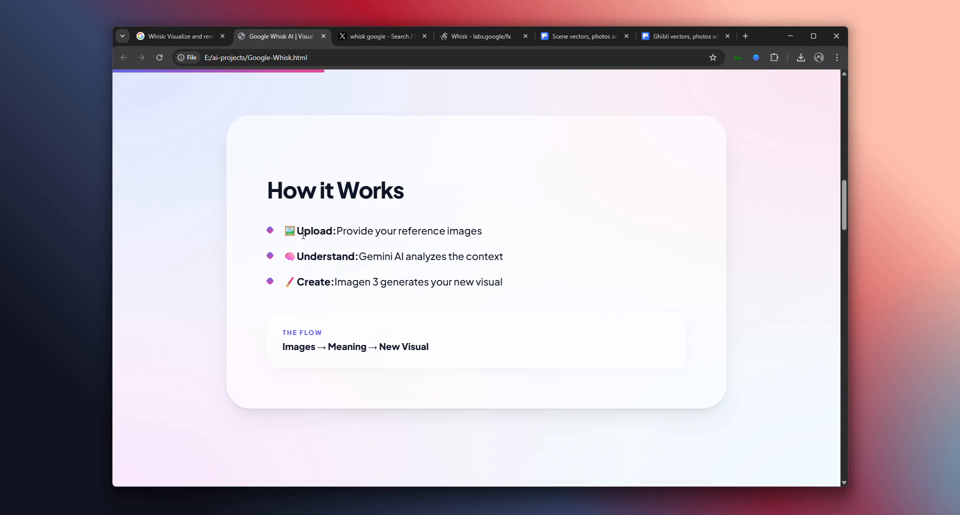
{"action": "left_click_drag", "start_coordinate": [304, 231], "coordinate": [451, 238]}
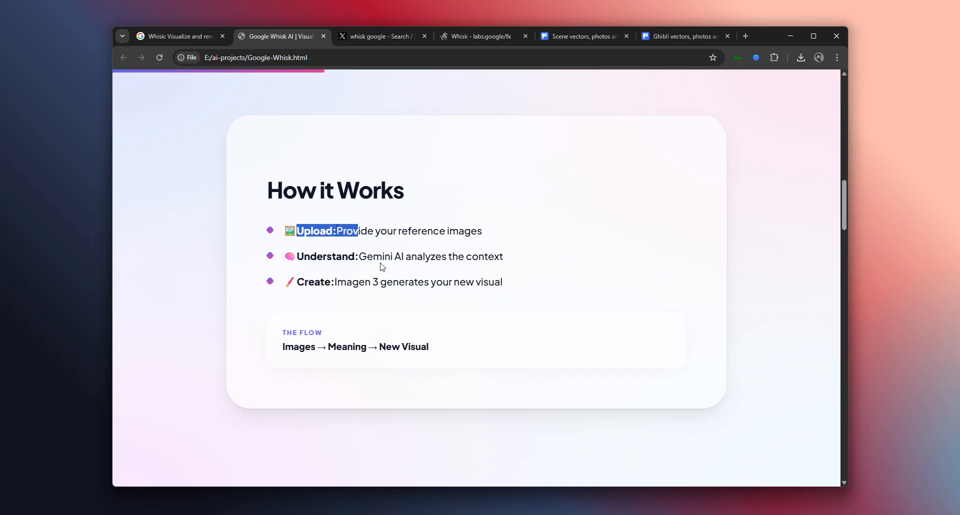
{"action": "left_click_drag", "start_coordinate": [382, 267], "coordinate": [415, 271]}
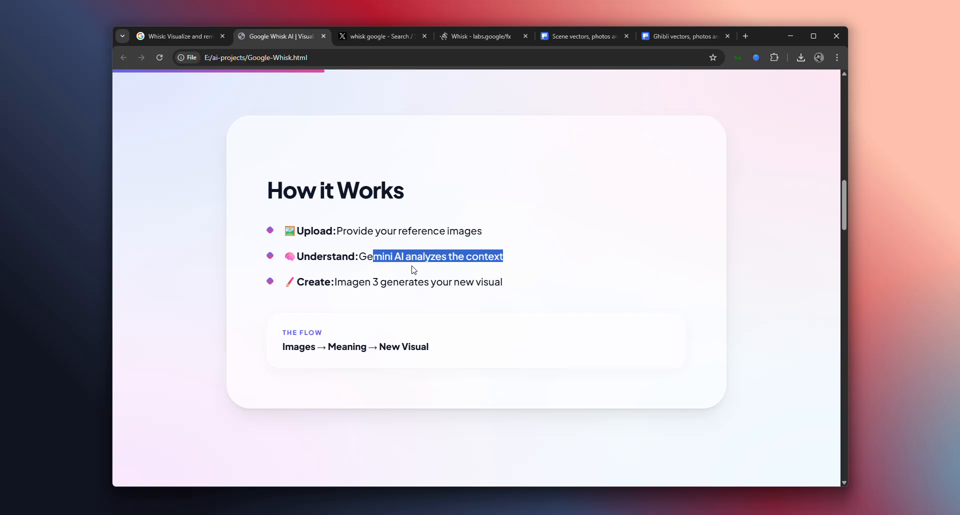
{"action": "left_click", "coordinate": [383, 250]}
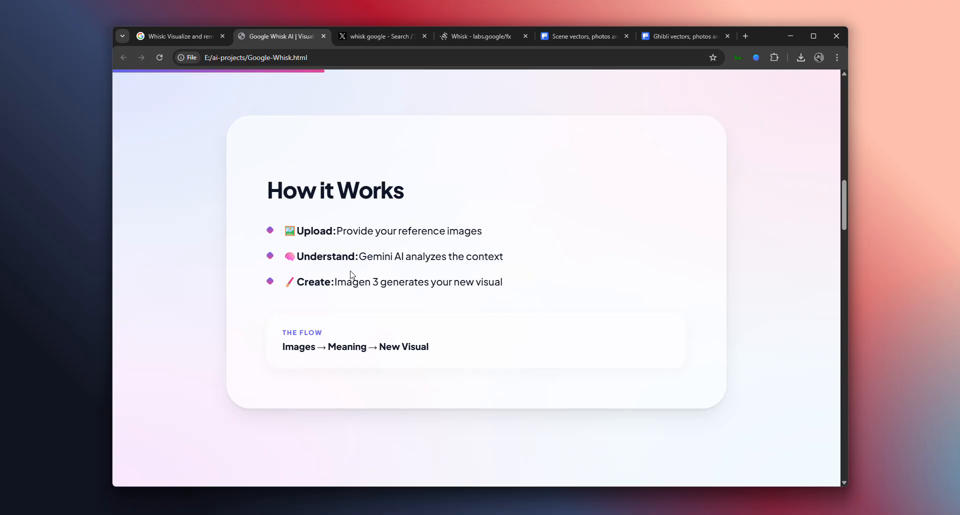
{"action": "left_click_drag", "start_coordinate": [335, 282], "coordinate": [408, 292]}
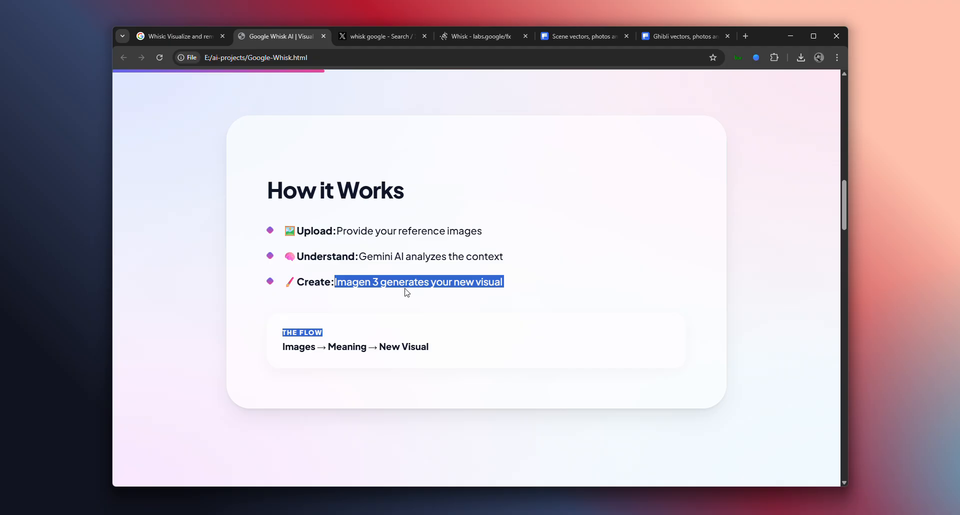
Read the Create point and The Flow summary in the presentation's How it Works section
{"action": "left_click_drag", "start_coordinate": [336, 294], "coordinate": [500, 282]}
{"action": "scroll", "coordinate": [500, 283], "scroll_direction": "down", "scroll_amount": 1}
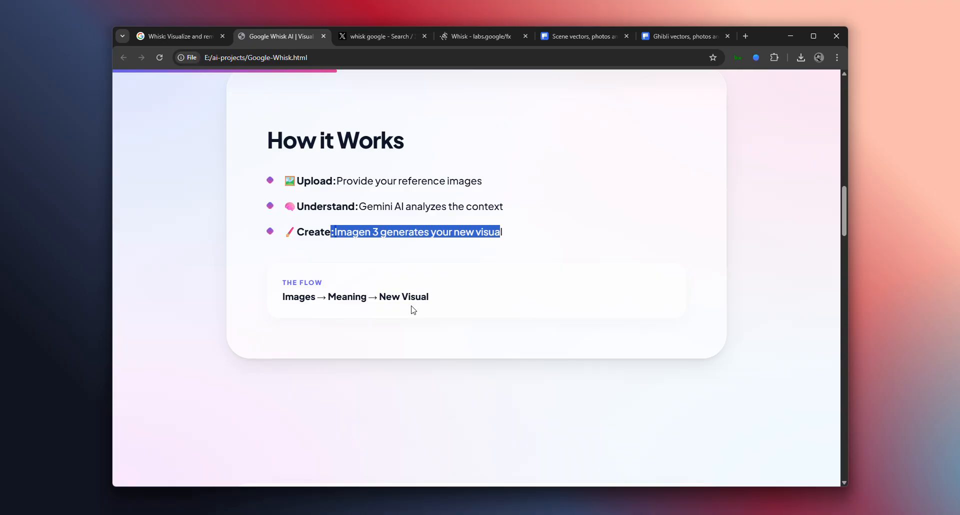
Read the Subject, Scene and Style points and the Try This Live example in The 3 Building Blocks section
{"action": "scroll", "coordinate": [413, 310], "scroll_direction": "down", "scroll_amount": 7}
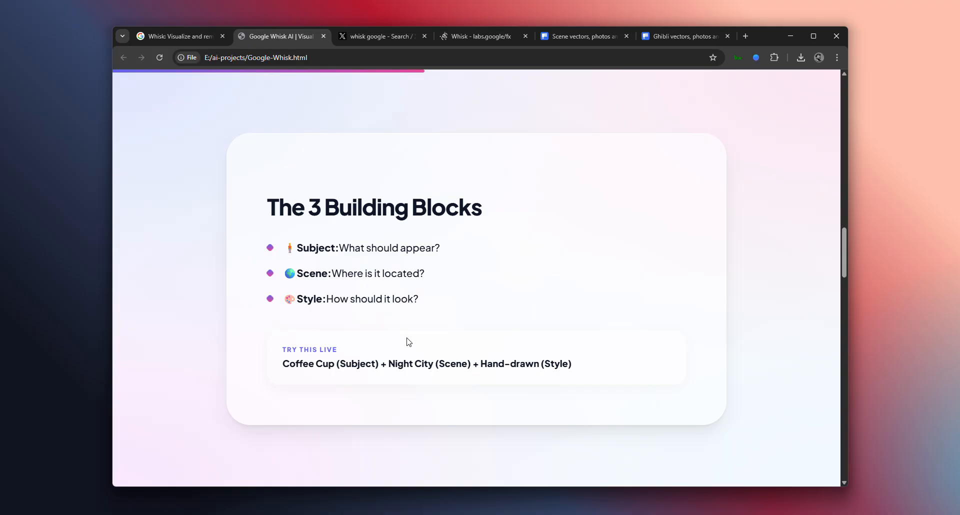
{"action": "mouse_move", "coordinate": [281, 365]}
{"action": "left_mouse_down"}
{"action": "mouse_move", "coordinate": [502, 367]}
{"action": "mouse_move", "coordinate": [586, 342]}
{"action": "mouse_move", "coordinate": [551, 367]}
{"action": "mouse_move", "coordinate": [269, 365]}
{"action": "left_mouse_up"}
{"action": "left_click", "coordinate": [383, 375]}
{"action": "left_click", "coordinate": [580, 356]}
{"action": "scroll", "coordinate": [285, 370], "scroll_direction": "down", "scroll_amount": 5}
{"action": "scroll", "coordinate": [287, 371], "scroll_direction": "up", "scroll_amount": 3}
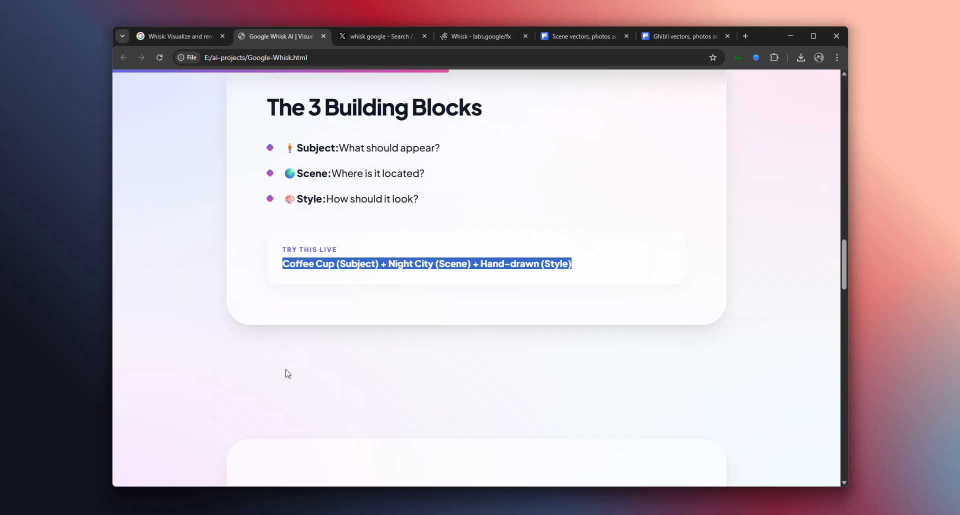
{"action": "left_click_drag", "start_coordinate": [282, 147], "coordinate": [418, 198]}
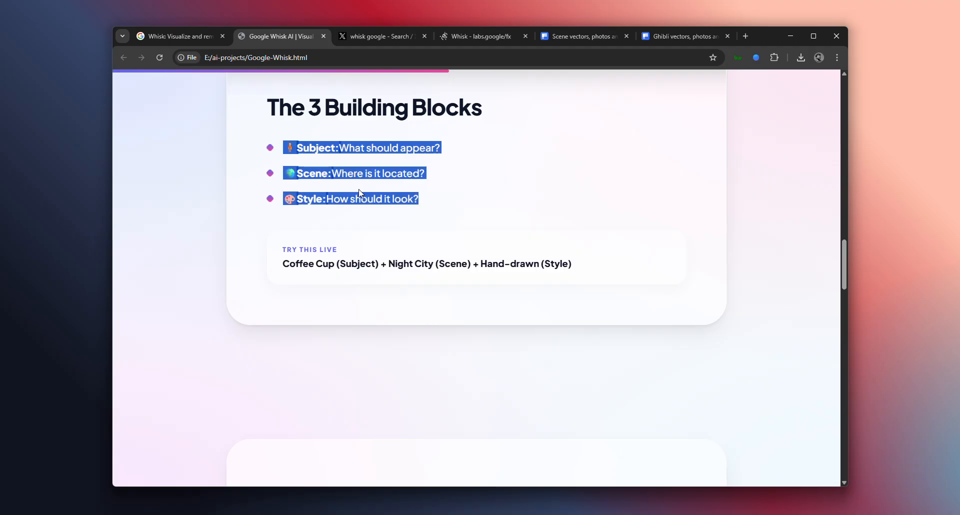
{"action": "left_click", "coordinate": [312, 182]}
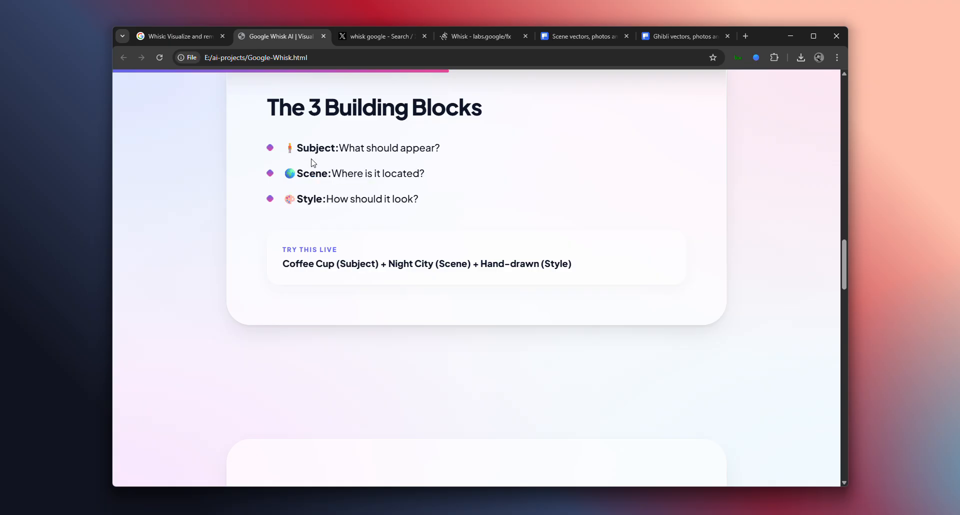
Read the stickers and merchandise ideas in the presentation's What Can You Create? section
{"action": "scroll", "coordinate": [301, 197], "scroll_direction": "down", "scroll_amount": 7}
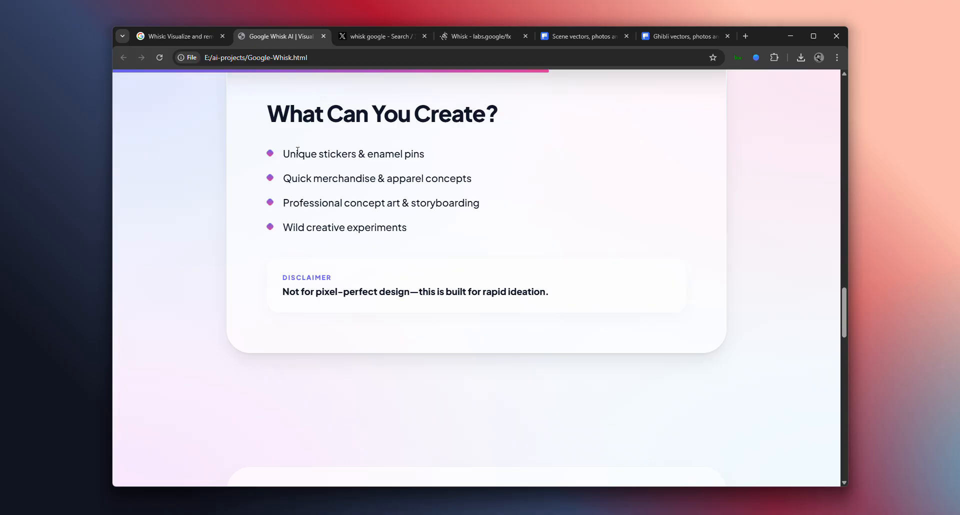
{"action": "triple_click", "coordinate": [298, 151]}
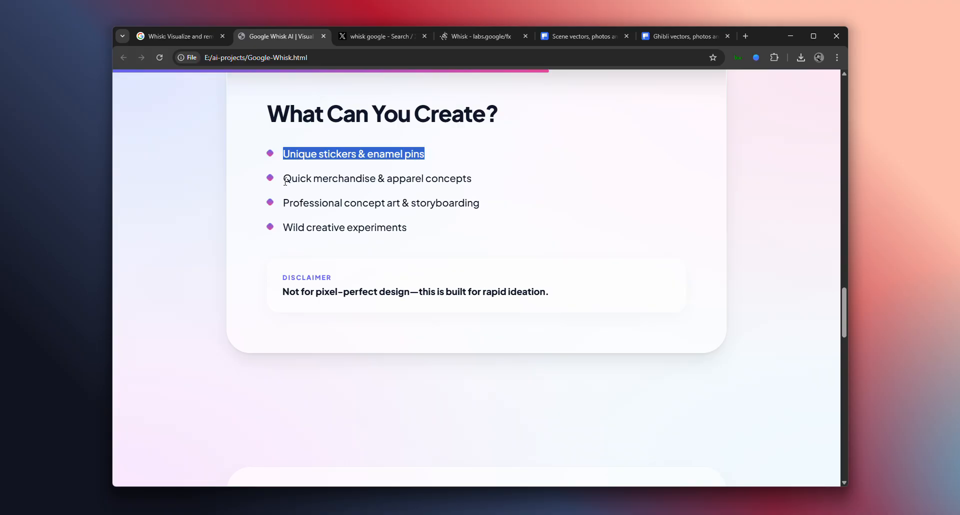
{"action": "left_click_drag", "start_coordinate": [285, 181], "coordinate": [409, 189]}
{"action": "left_click", "coordinate": [501, 193]}
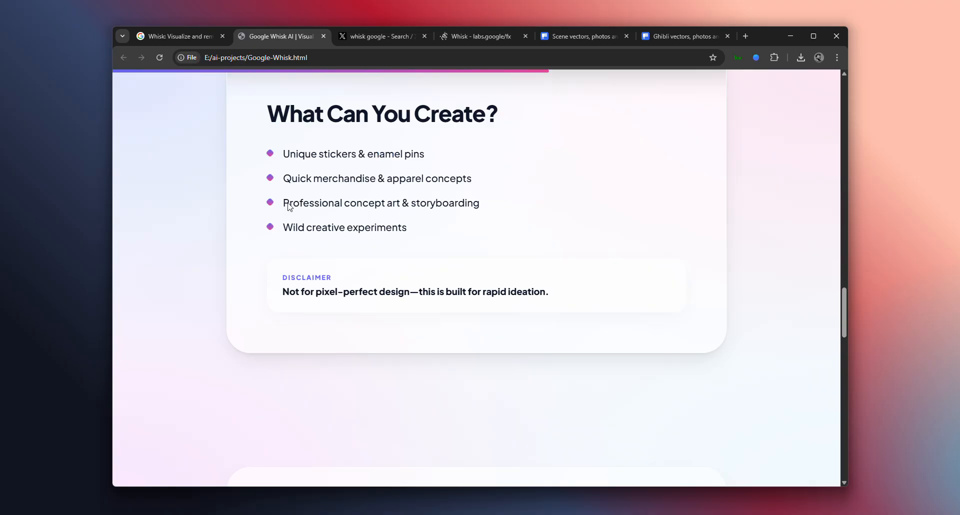
{"action": "triple_click", "coordinate": [293, 181]}
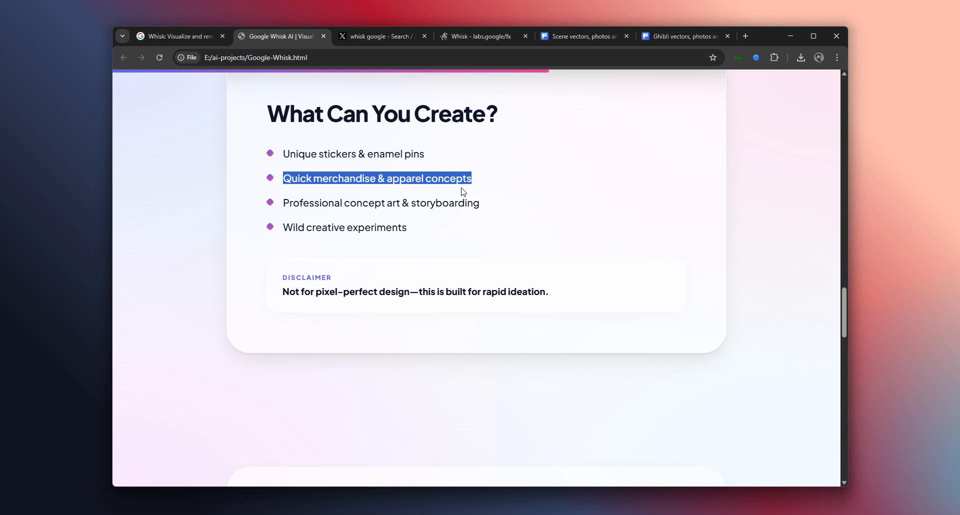
{"action": "left_click", "coordinate": [461, 188]}
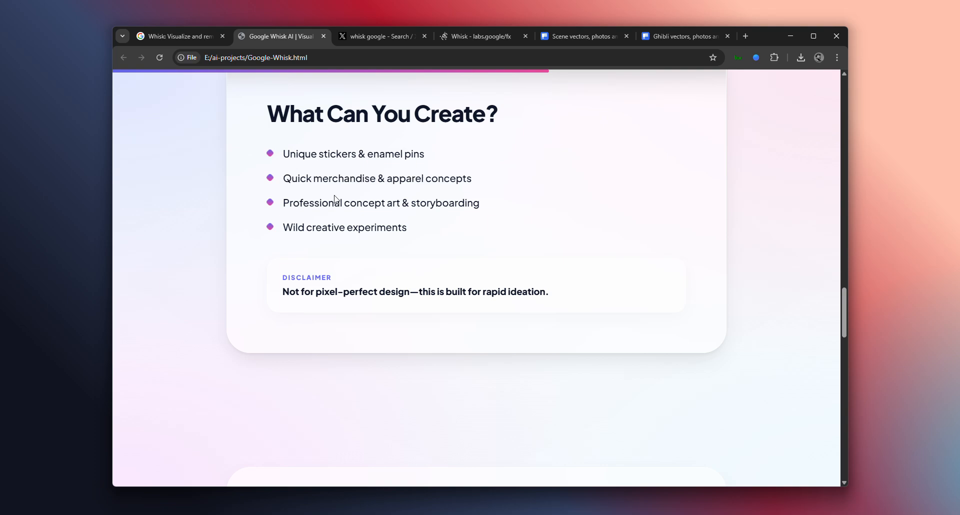
Read the apparel, concept art and creative experiment ideas in the What Can You Create? list
{"action": "scroll", "coordinate": [332, 202], "scroll_direction": "up", "scroll_amount": 2}
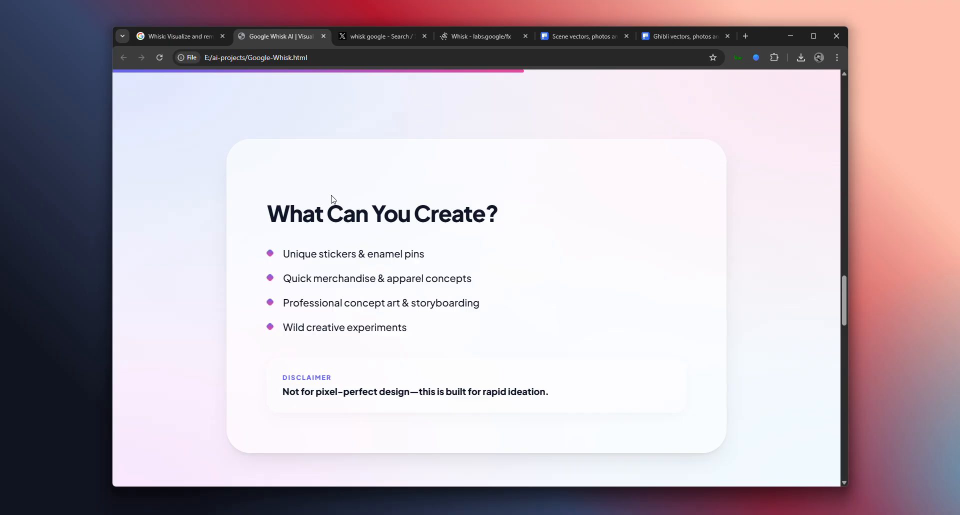
{"action": "scroll", "coordinate": [331, 206], "scroll_direction": "down", "scroll_amount": 1}
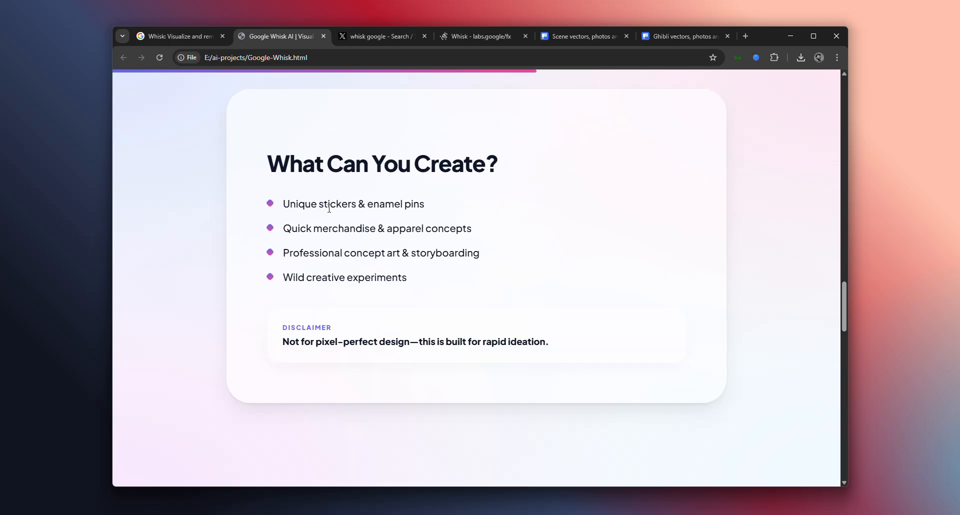
{"action": "triple_click", "coordinate": [288, 227]}
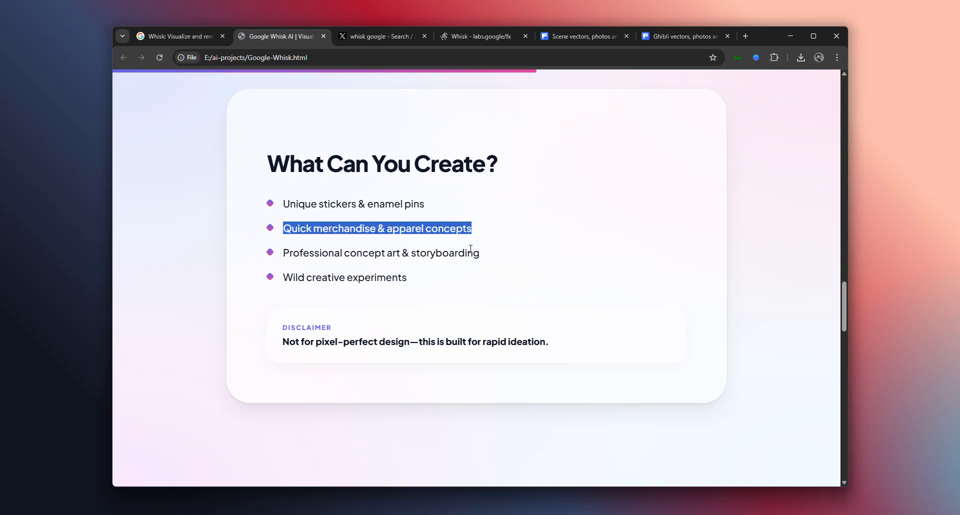
{"action": "left_click", "coordinate": [470, 249]}
{"action": "left_click_drag", "start_coordinate": [480, 258], "coordinate": [306, 247]}
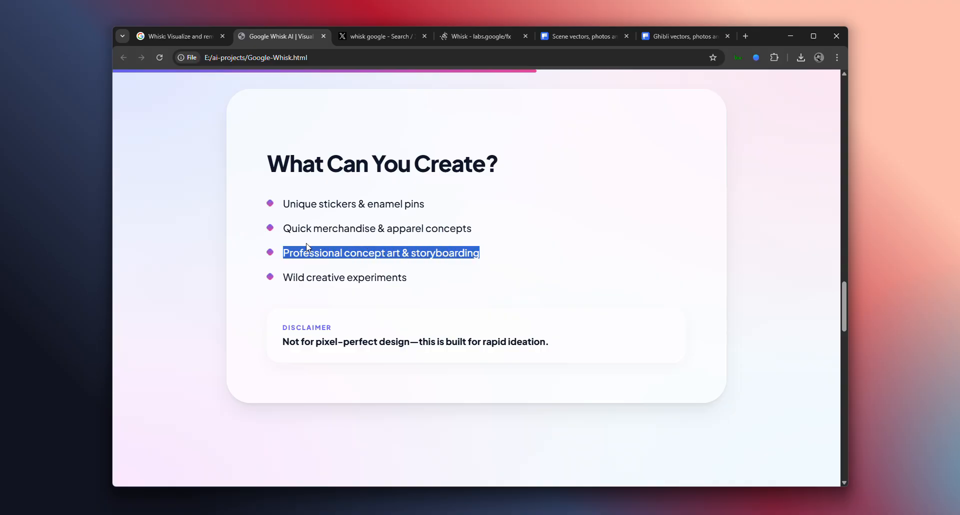
{"action": "left_click", "coordinate": [300, 263]}
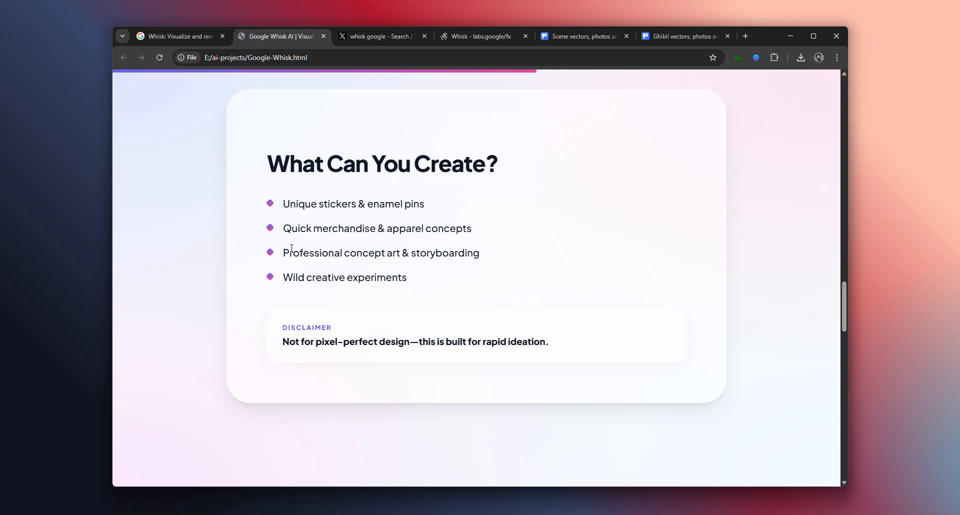
{"action": "left_click_drag", "start_coordinate": [291, 254], "coordinate": [287, 276]}
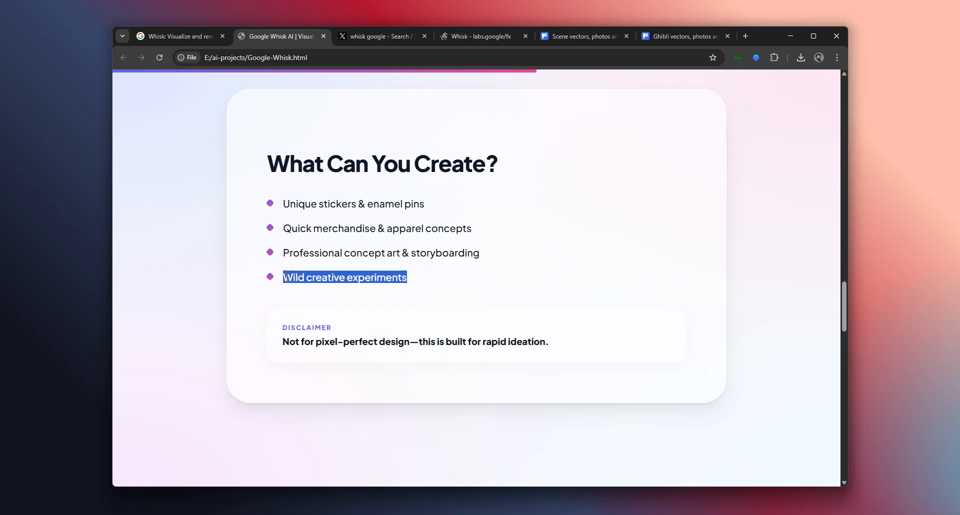
{"action": "left_click", "coordinate": [379, 319]}
Read the disclaimer about rapid ideation under the What Can You Create? list
{"action": "scroll", "coordinate": [402, 294], "scroll_direction": "down", "scroll_amount": 2}
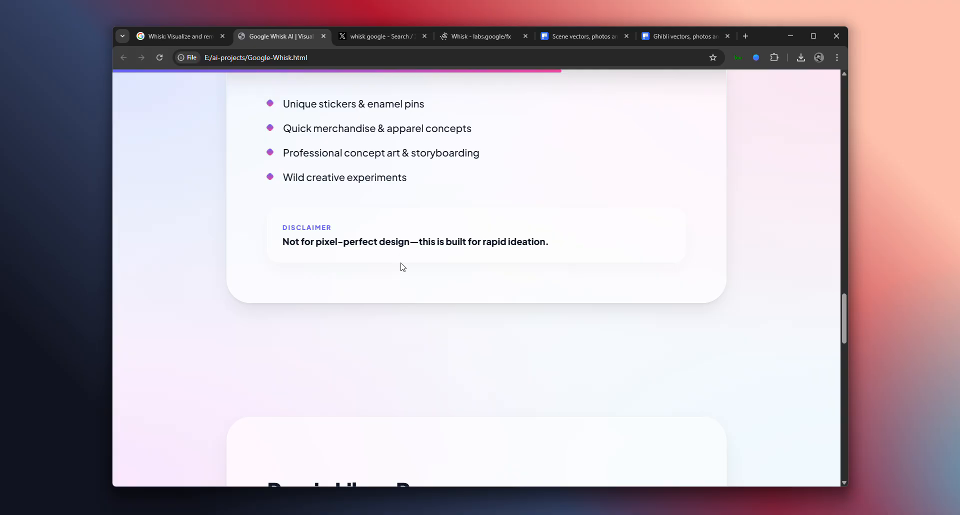
{"action": "scroll", "coordinate": [403, 267], "scroll_direction": "down", "scroll_amount": 1}
{"action": "left_click_drag", "start_coordinate": [282, 193], "coordinate": [511, 191]}
{"action": "left_click", "coordinate": [518, 179]}
Read the points on changing images, adding text hints and combining styles in the Remix Like a Pro section
{"action": "scroll", "coordinate": [440, 212], "scroll_direction": "down", "scroll_amount": 4}
{"action": "scroll", "coordinate": [430, 221], "scroll_direction": "down", "scroll_amount": 1}
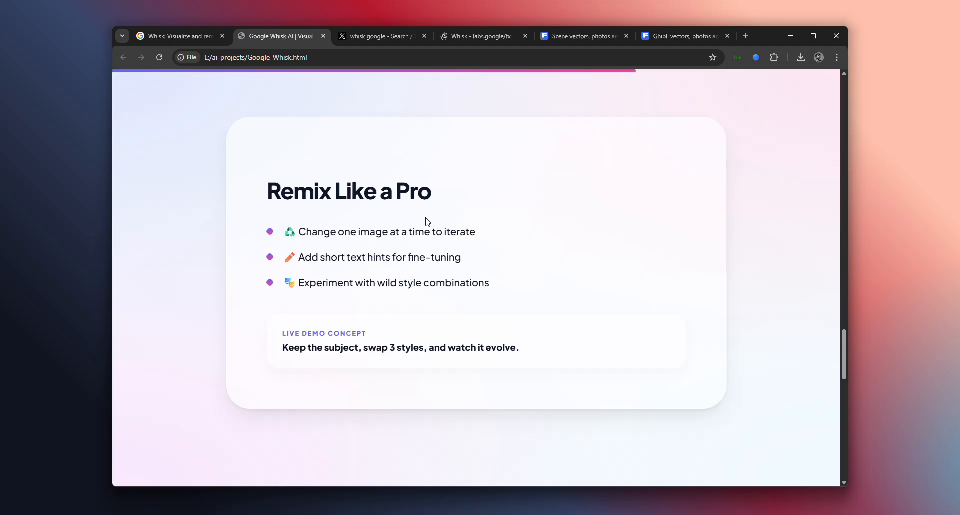
{"action": "left_click_drag", "start_coordinate": [302, 233], "coordinate": [471, 231]}
{"action": "left_click", "coordinate": [480, 234]}
{"action": "left_click_drag", "start_coordinate": [324, 257], "coordinate": [451, 257]}
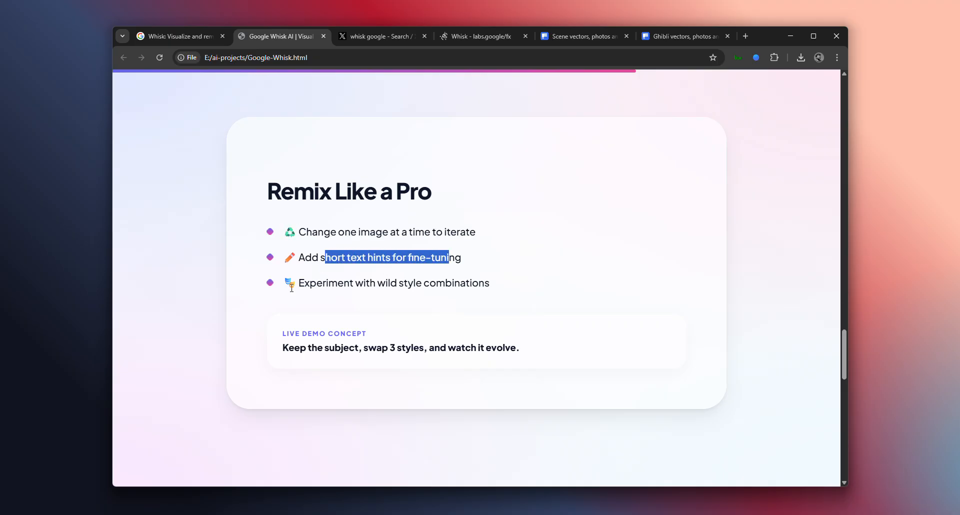
{"action": "left_click_drag", "start_coordinate": [306, 283], "coordinate": [283, 283]}
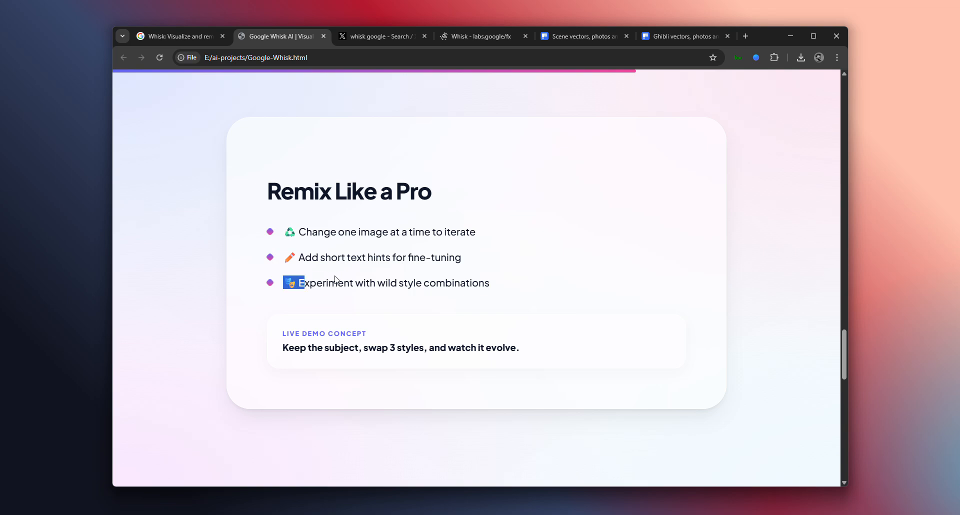
{"action": "mouse_move", "coordinate": [344, 277]}
{"action": "left_mouse_down"}
{"action": "mouse_move", "coordinate": [445, 283]}
{"action": "mouse_move", "coordinate": [351, 284]}
{"action": "left_mouse_up"}
{"action": "left_click", "coordinate": [471, 287]}
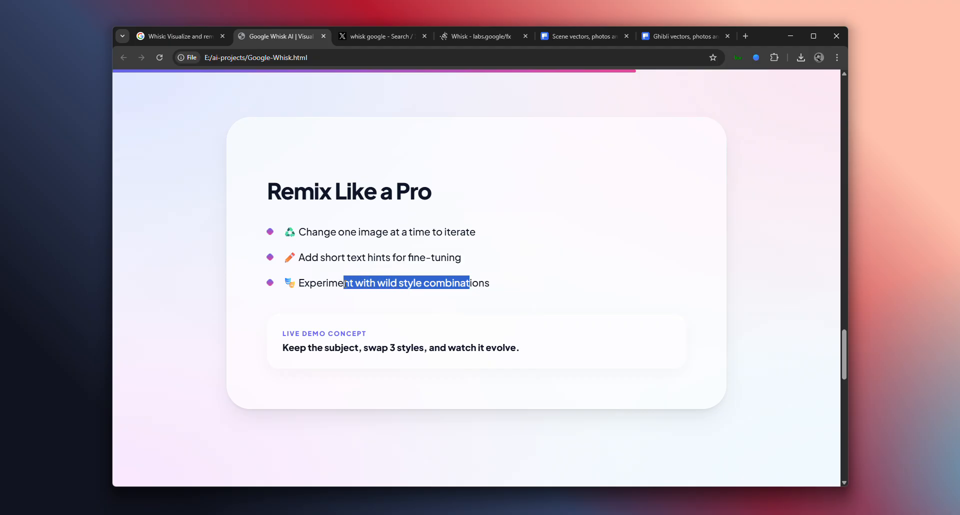
Read the brainstorming, visual exploration and creative block points in the When Whisk Shines section
{"action": "scroll", "coordinate": [345, 284], "scroll_direction": "down", "scroll_amount": 3}
{"action": "scroll", "coordinate": [344, 299], "scroll_direction": "down", "scroll_amount": 1}
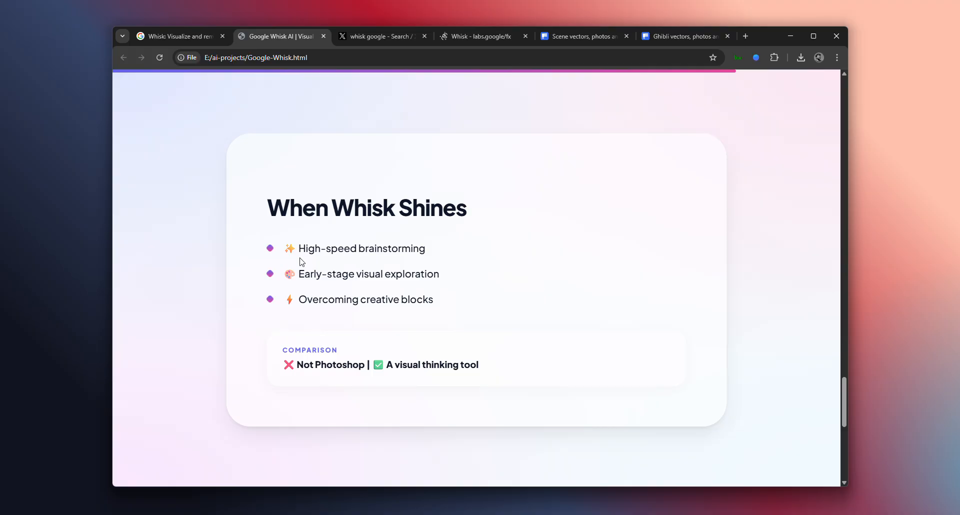
{"action": "left_click_drag", "start_coordinate": [298, 249], "coordinate": [420, 254]}
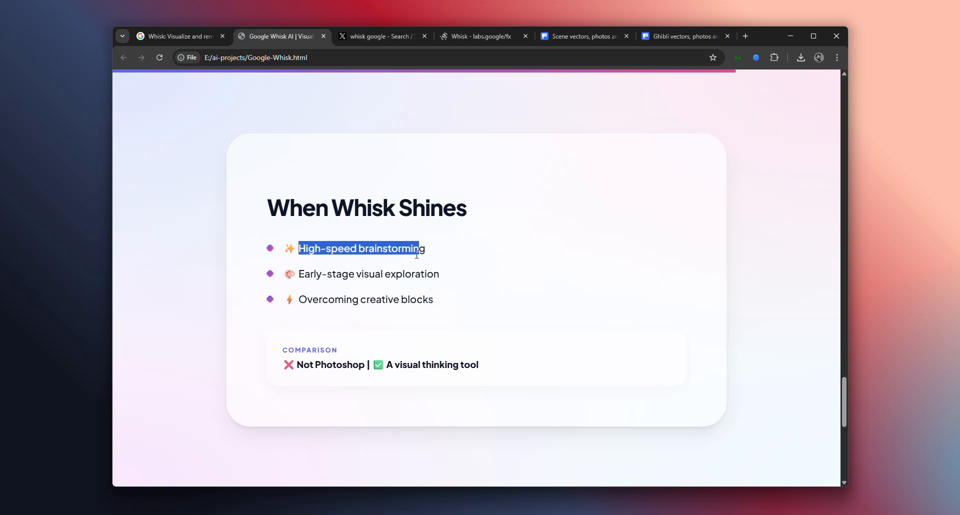
{"action": "left_click", "coordinate": [421, 271]}
{"action": "left_click_drag", "start_coordinate": [311, 276], "coordinate": [444, 300]}
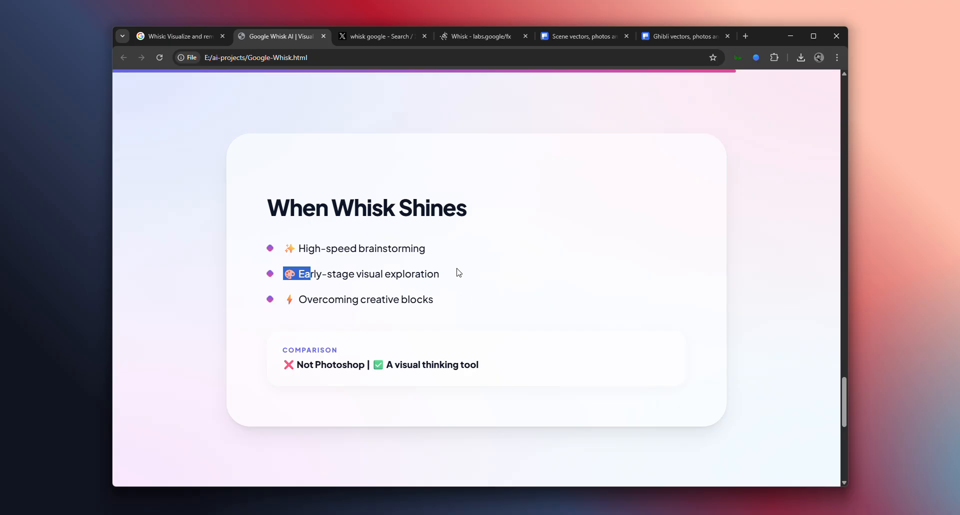
{"action": "left_click", "coordinate": [449, 284]}
{"action": "left_click_drag", "start_coordinate": [316, 300], "coordinate": [447, 300]}
{"action": "scroll", "coordinate": [447, 302], "scroll_direction": "down", "scroll_amount": 8}
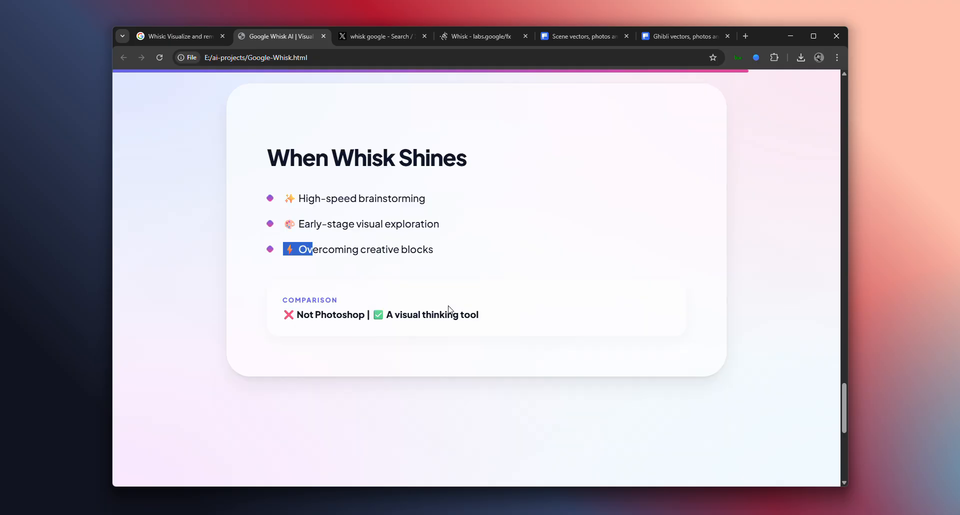
{"action": "scroll", "coordinate": [381, 254], "scroll_direction": "up", "scroll_amount": 6}
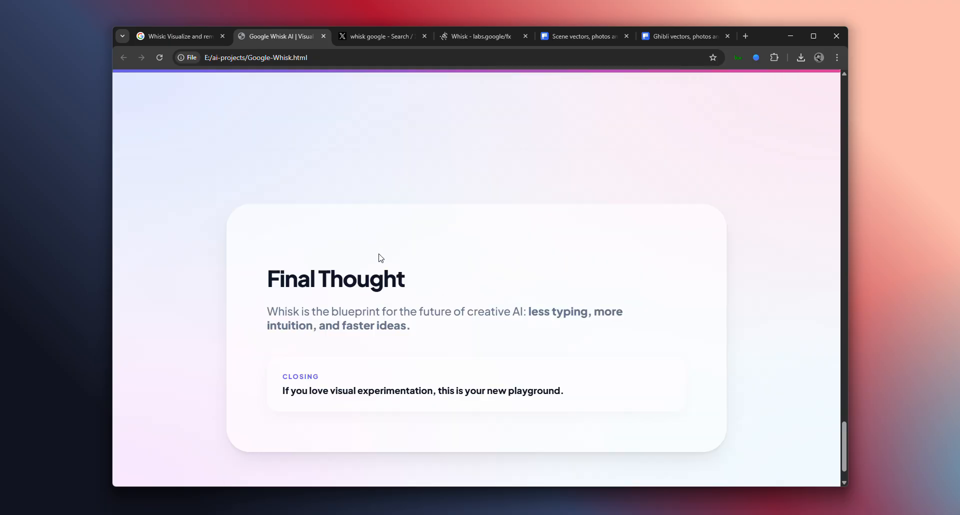
{"action": "left_click", "coordinate": [318, 199]}
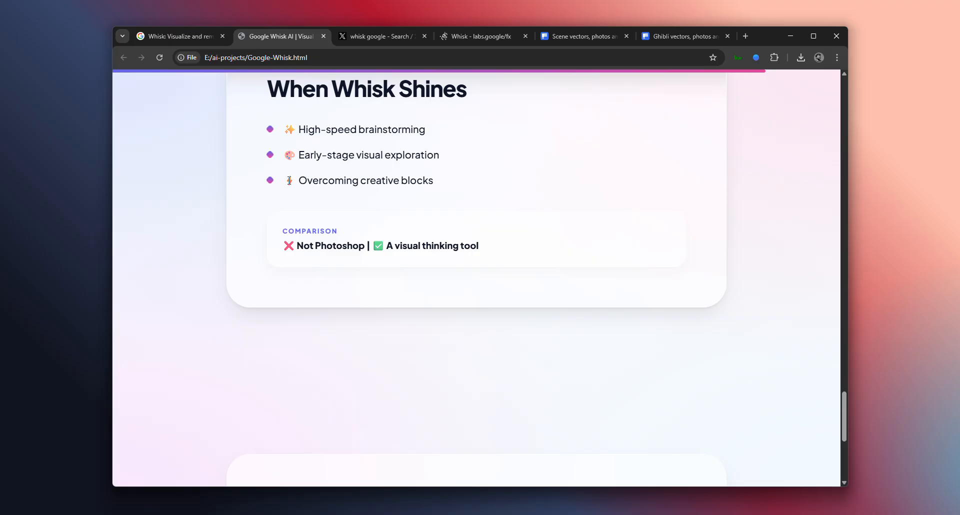
{"action": "left_click_drag", "start_coordinate": [288, 180], "coordinate": [434, 180]}
View the Final Thought section at the end of the presentation
{"action": "scroll", "coordinate": [428, 232], "scroll_direction": "down", "scroll_amount": 4}
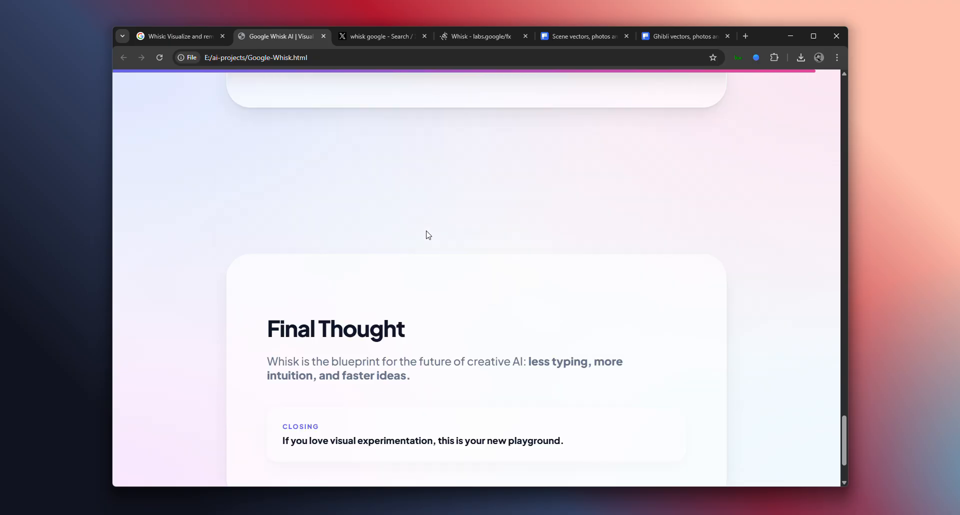
{"action": "scroll", "coordinate": [430, 232], "scroll_direction": "down", "scroll_amount": 1}
Return to The 3 Building Blocks section and reread its Coffee Cup, Night City and Hand-drawn example
{"action": "scroll", "coordinate": [429, 227], "scroll_direction": "up", "scroll_amount": 10}
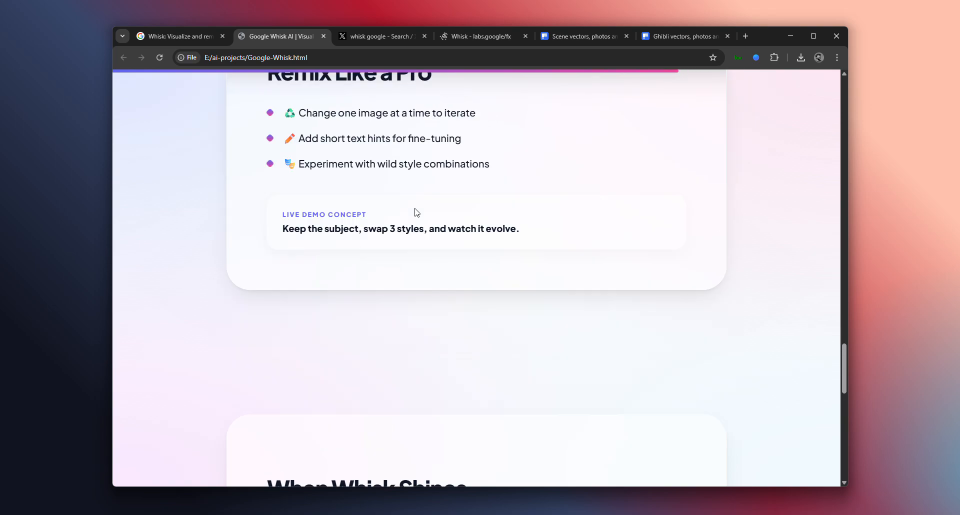
{"action": "scroll", "coordinate": [365, 232], "scroll_direction": "up", "scroll_amount": 6}
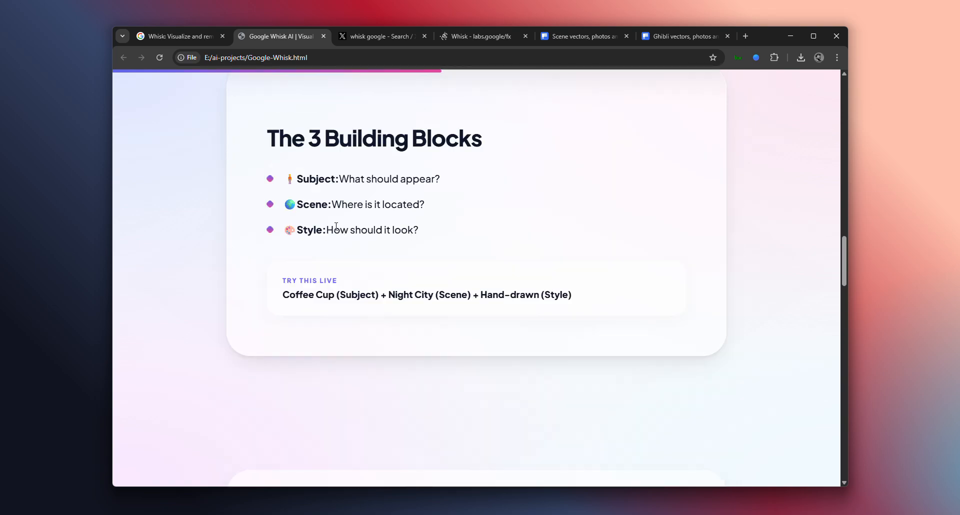
{"action": "left_click_drag", "start_coordinate": [285, 298], "coordinate": [578, 315]}
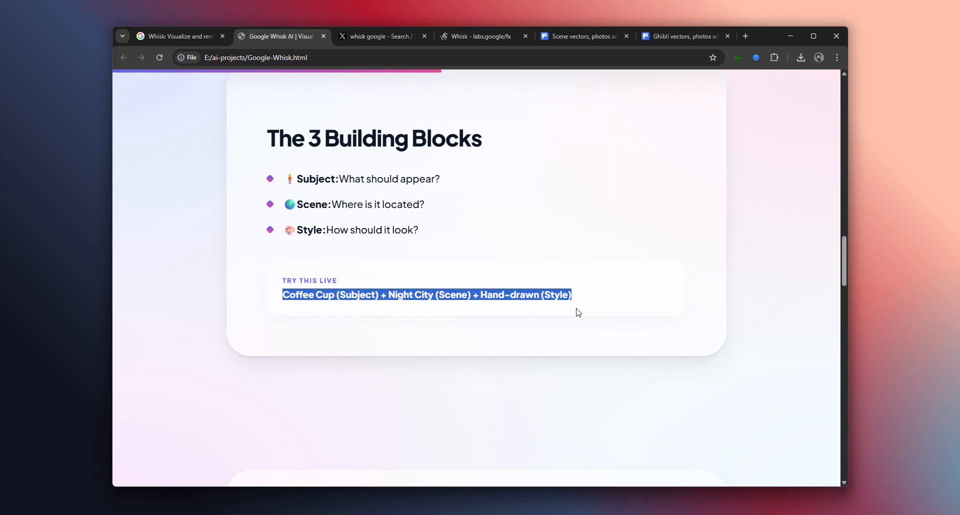
Examine the Whisk example photo in the X post, comparing its subject, scene and style setup with the empty Whisk project
{"action": "left_click", "coordinate": [364, 42]}
{"action": "left_click", "coordinate": [481, 37]}
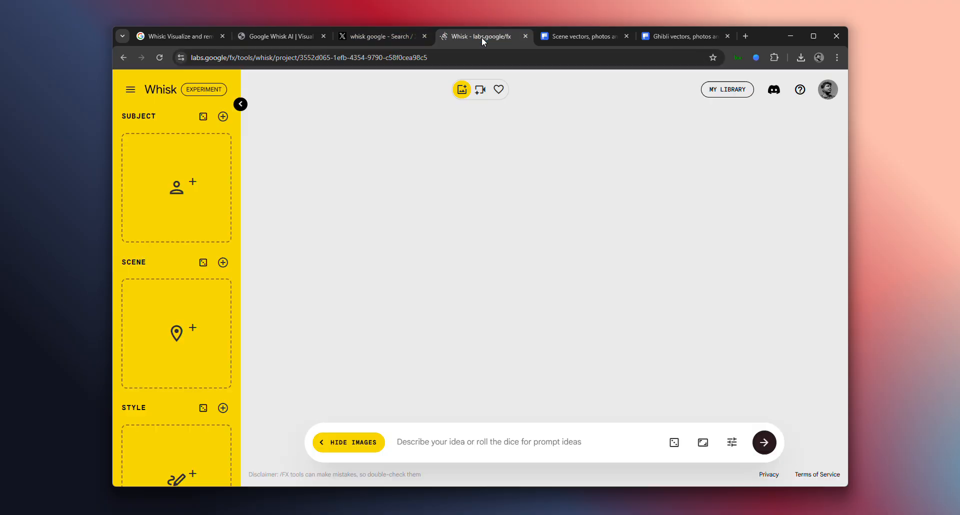
{"action": "left_click", "coordinate": [347, 41]}
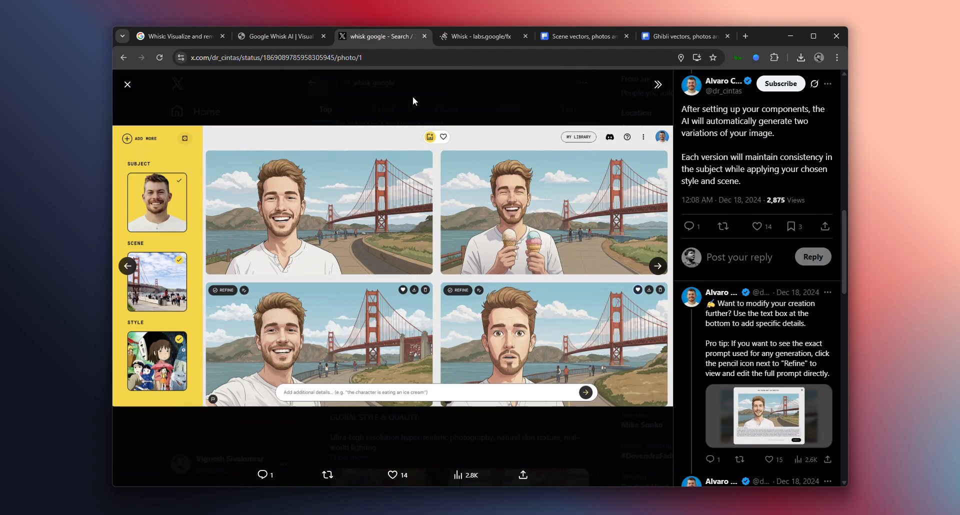
{"action": "left_click", "coordinate": [467, 42]}
{"action": "left_click", "coordinate": [387, 39]}
{"action": "left_click", "coordinate": [475, 34]}
{"action": "mouse_move", "coordinate": [194, 186]}
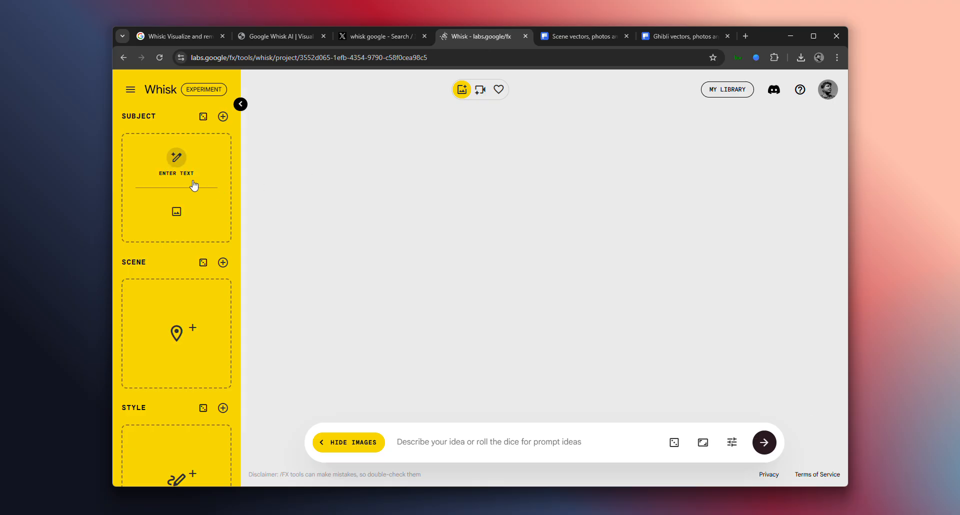
{"action": "left_click", "coordinate": [174, 222]}
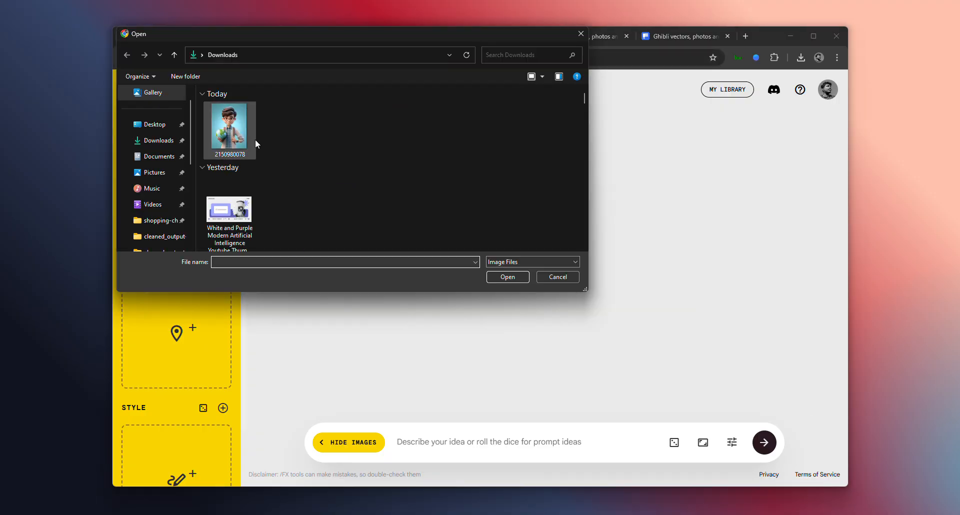
{"action": "left_click", "coordinate": [252, 139]}
{"action": "left_click", "coordinate": [509, 281]}
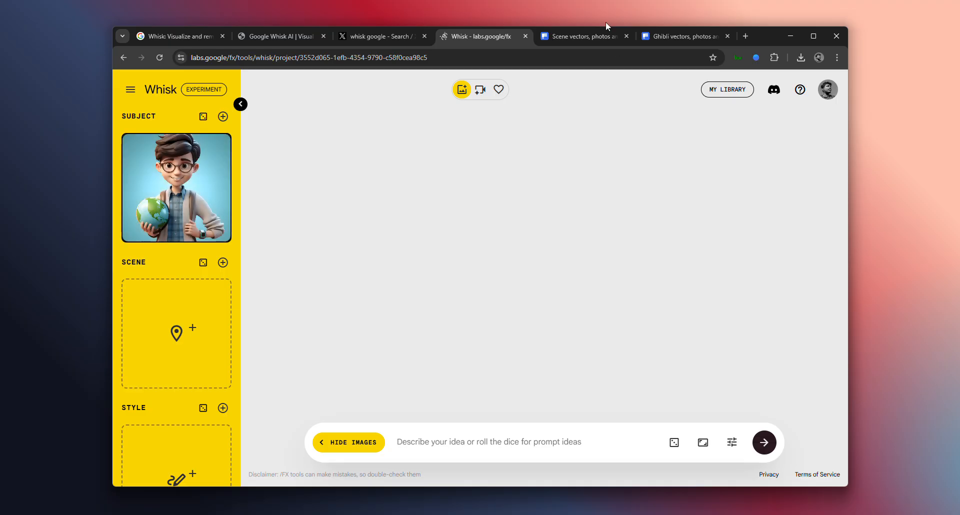
Browse the Freepik scene results and download the photo "Blue mountains famous tourism scenery lijiang" as a JPG
{"action": "left_click", "coordinate": [602, 44]}
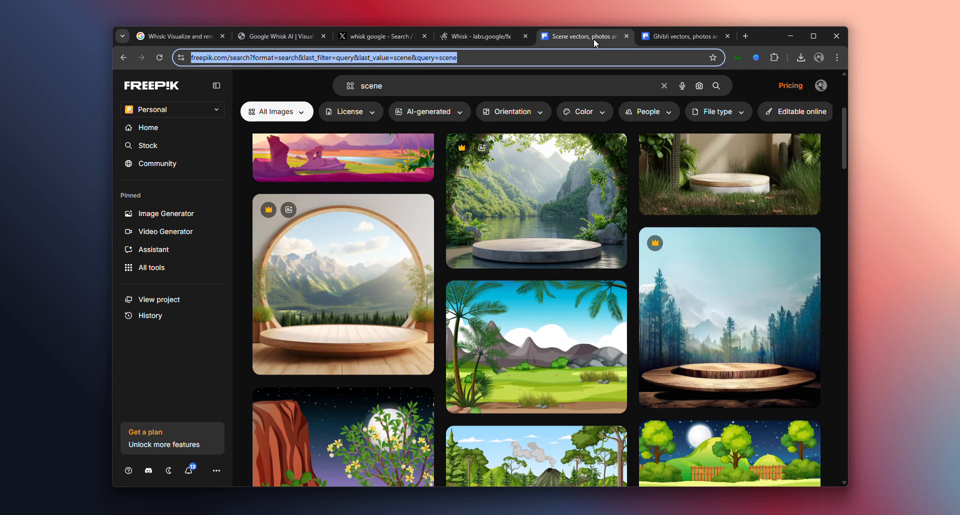
{"action": "scroll", "coordinate": [521, 286], "scroll_direction": "down", "scroll_amount": 2}
{"action": "scroll", "coordinate": [520, 286], "scroll_direction": "up", "scroll_amount": 8}
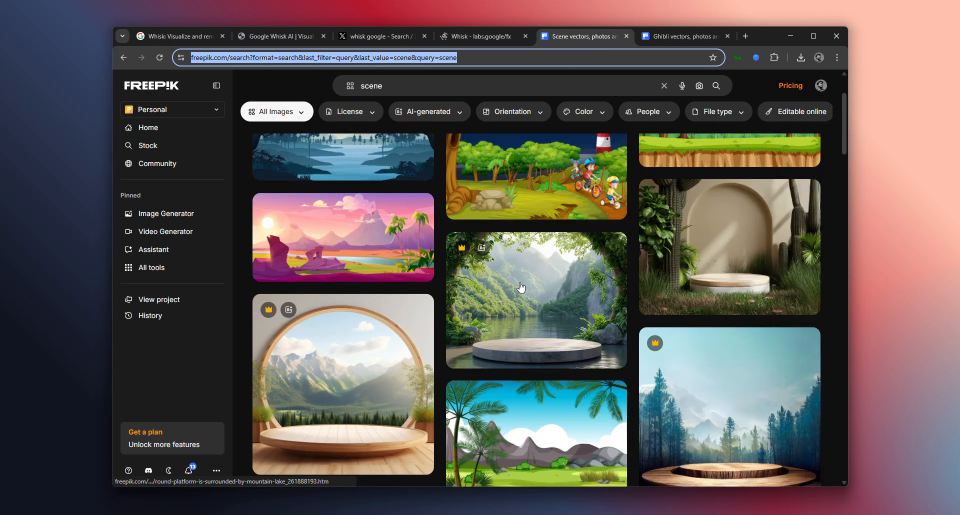
{"action": "scroll", "coordinate": [519, 286], "scroll_direction": "down", "scroll_amount": 10}
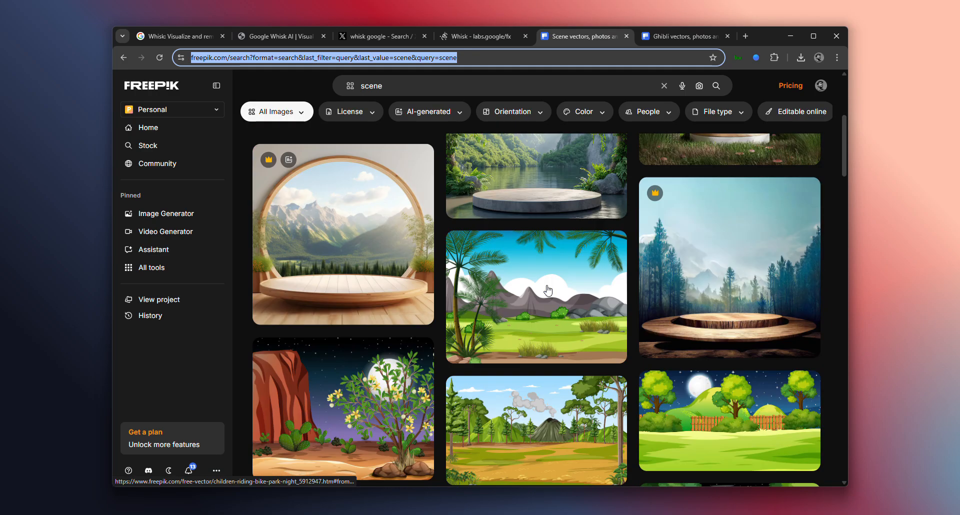
{"action": "scroll", "coordinate": [548, 291], "scroll_direction": "down", "scroll_amount": 7}
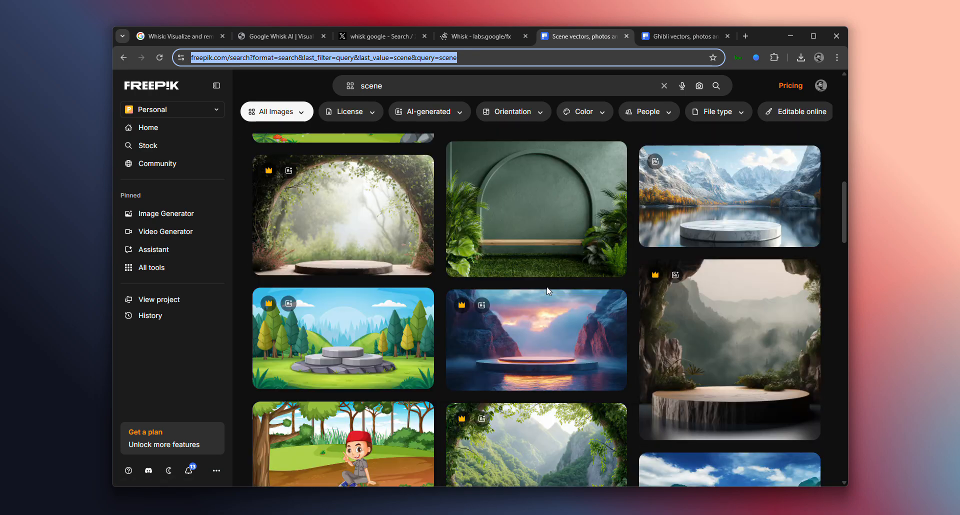
{"action": "scroll", "coordinate": [548, 291], "scroll_direction": "down", "scroll_amount": 2}
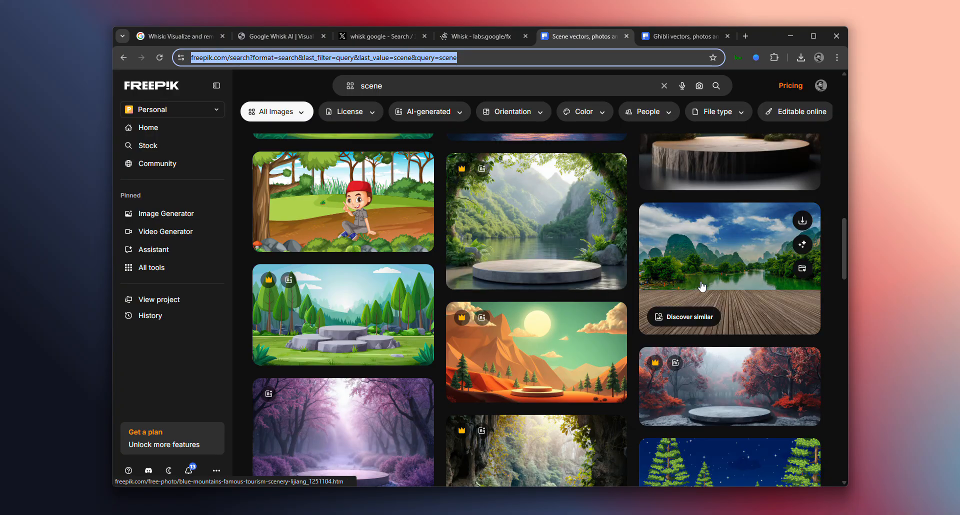
{"action": "left_click", "coordinate": [702, 277]}
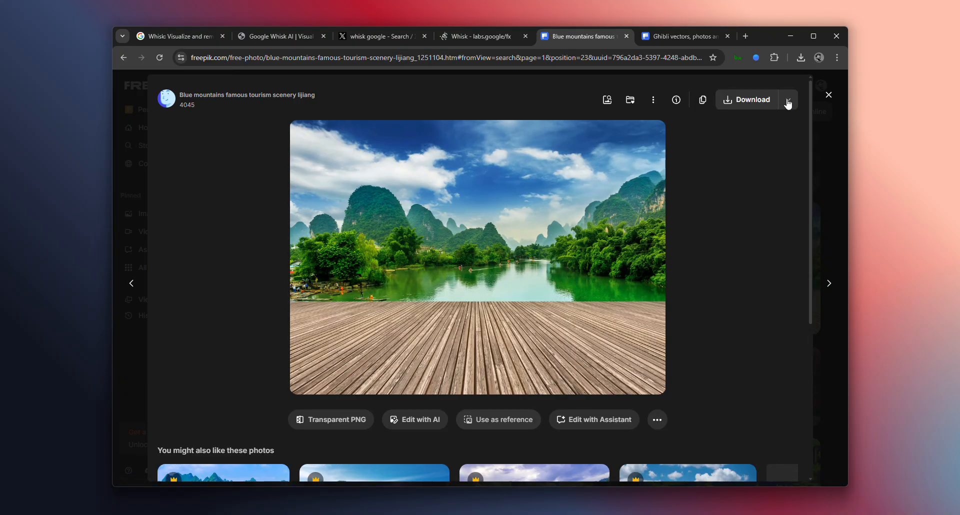
{"action": "left_click", "coordinate": [787, 101]}
{"action": "left_click", "coordinate": [760, 145]}
Browse the Freepik ghibli results for a free style image and download "Jungle landscape cartoon"
{"action": "left_click", "coordinate": [681, 36]}
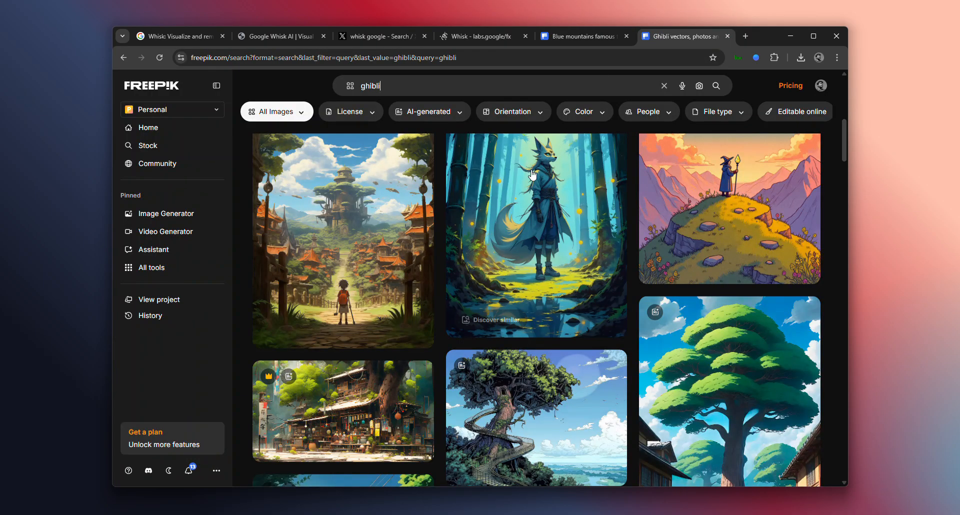
{"action": "scroll", "coordinate": [545, 230], "scroll_direction": "down", "scroll_amount": 2}
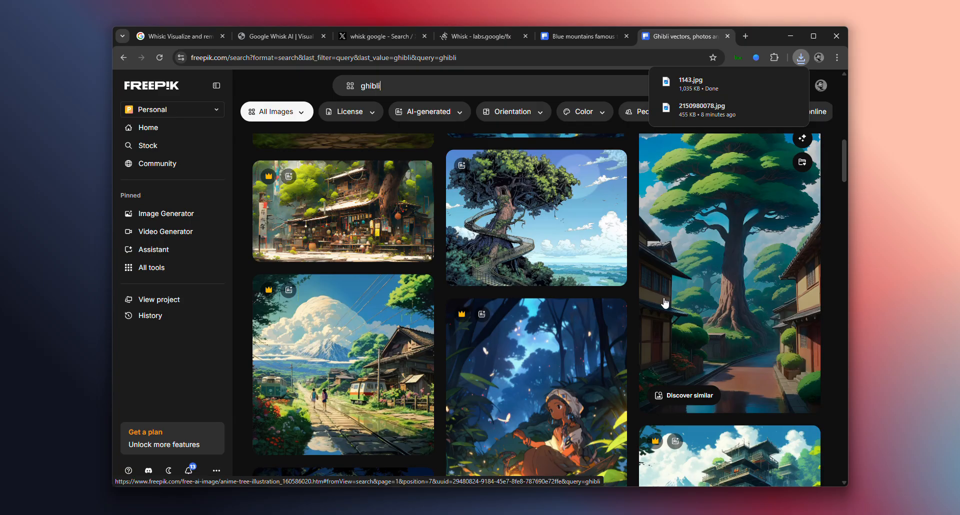
{"action": "scroll", "coordinate": [700, 299], "scroll_direction": "down", "scroll_amount": 3}
{"action": "left_click", "coordinate": [302, 256]}
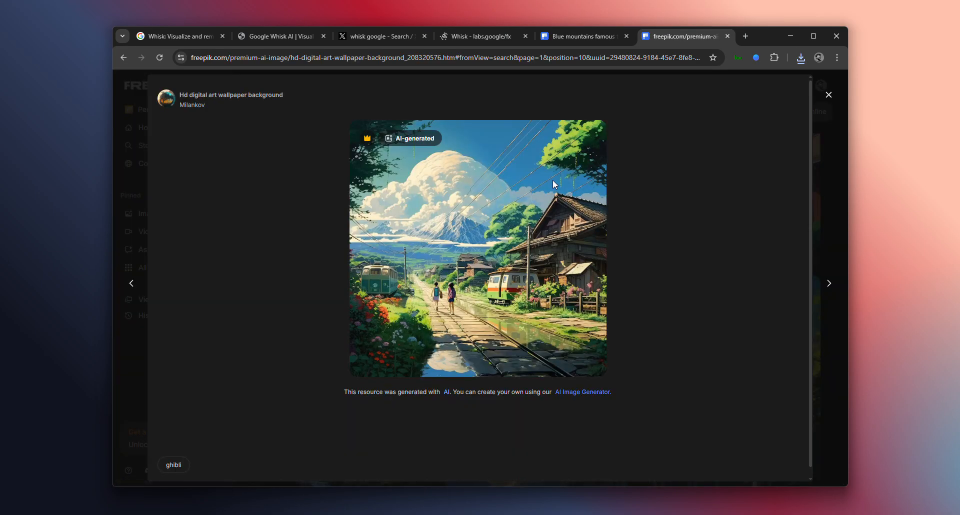
{"action": "left_click", "coordinate": [828, 95]}
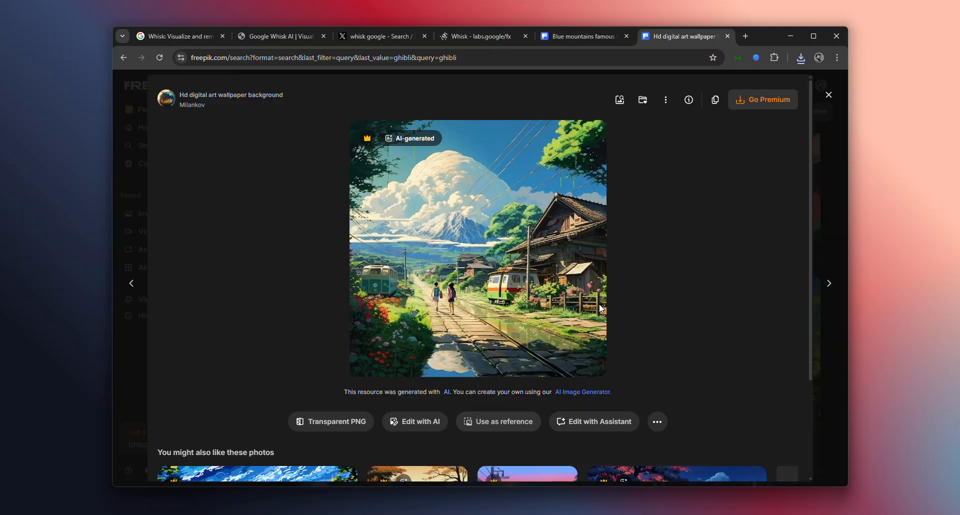
{"action": "scroll", "coordinate": [600, 309], "scroll_direction": "down", "scroll_amount": 5}
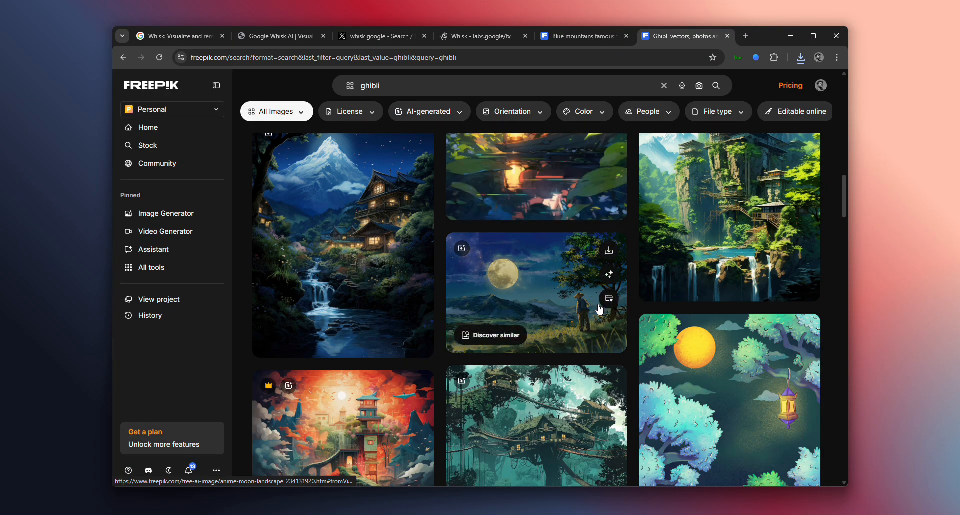
{"action": "scroll", "coordinate": [589, 309], "scroll_direction": "down", "scroll_amount": 3}
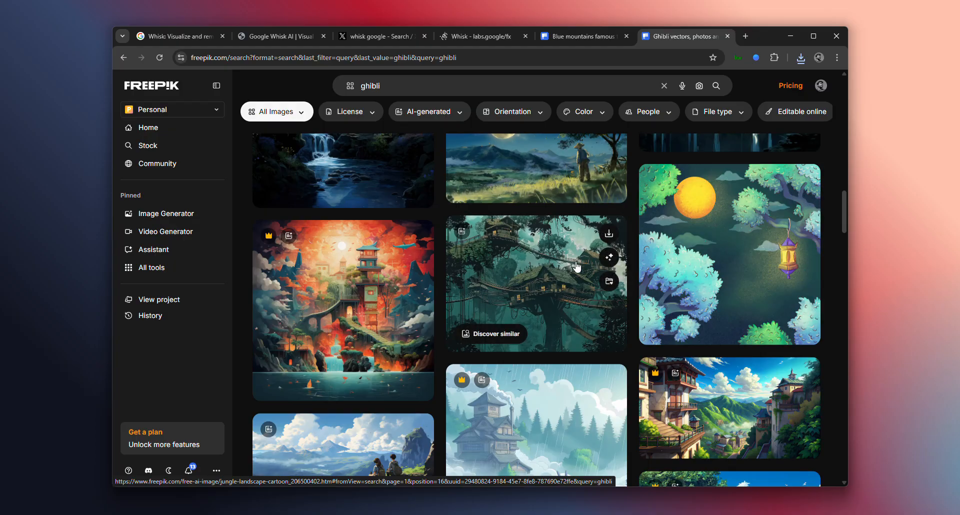
{"action": "left_click", "coordinate": [526, 260]}
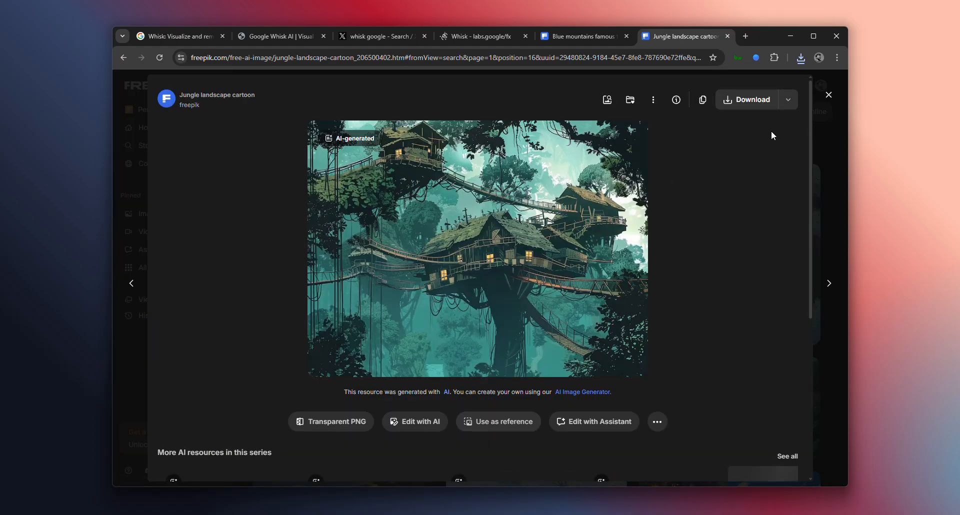
{"action": "left_click", "coordinate": [788, 102]}
{"action": "left_click", "coordinate": [751, 144]}
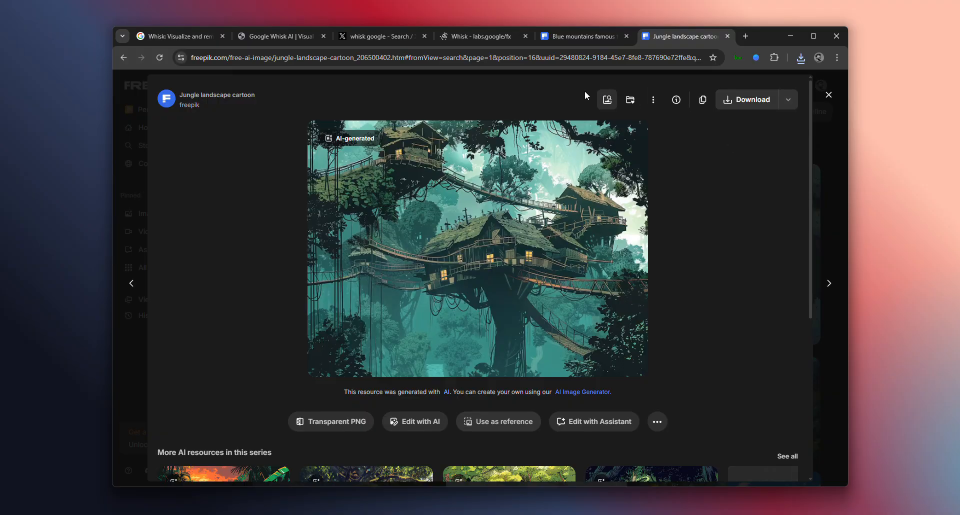
Switch back to the Whisk project and upload the lake and mountain photo 1143 from Downloads as the scene
{"action": "left_click", "coordinate": [454, 37]}
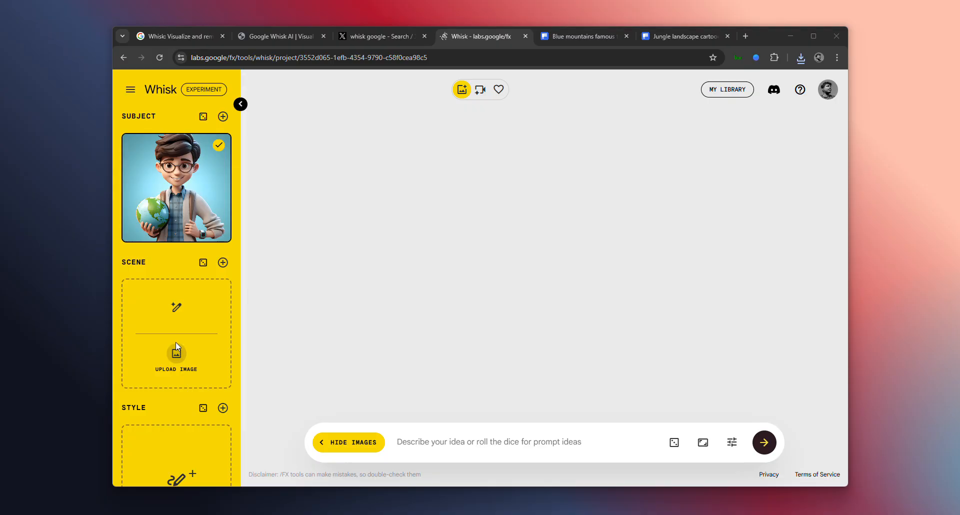
{"action": "left_click", "coordinate": [176, 343]}
{"action": "left_click", "coordinate": [283, 131]}
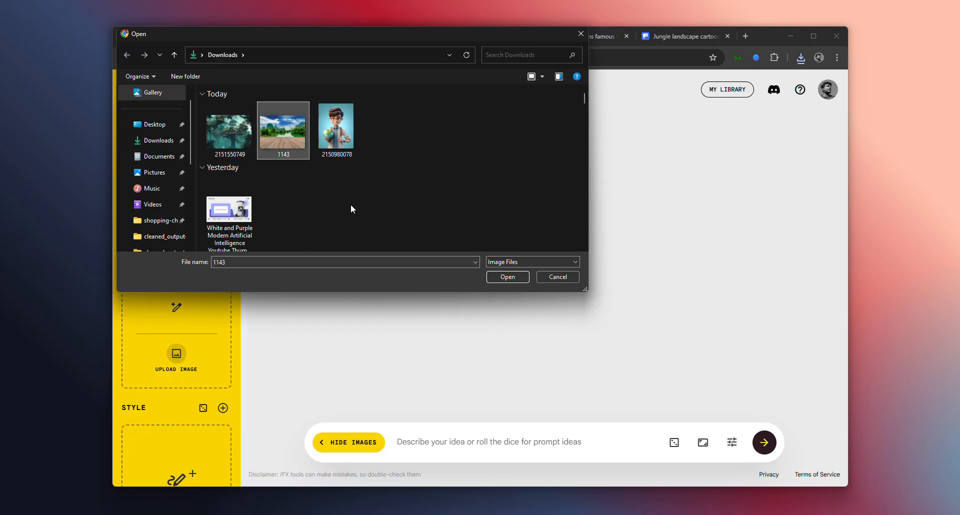
{"action": "left_click", "coordinate": [500, 276]}
{"action": "scroll", "coordinate": [178, 424], "scroll_direction": "down", "scroll_amount": 1}
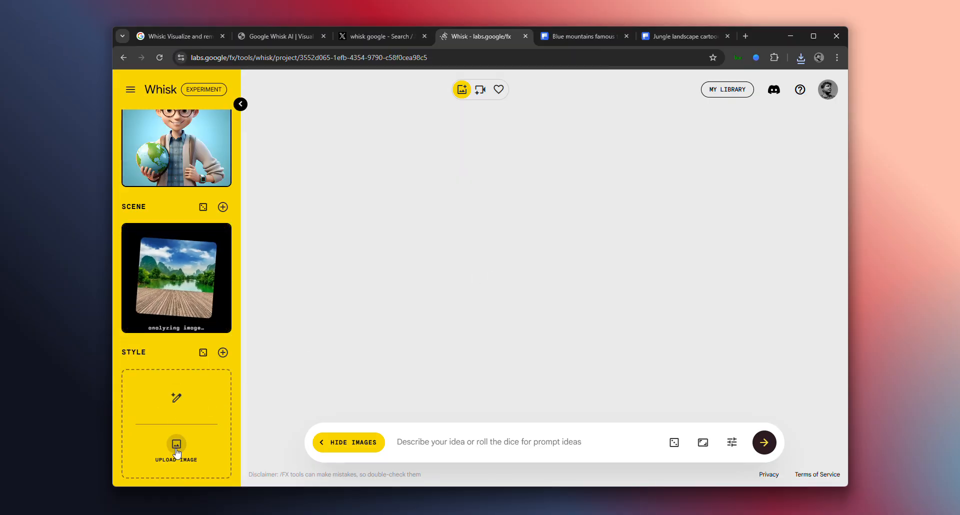
{"action": "left_click", "coordinate": [173, 427]}
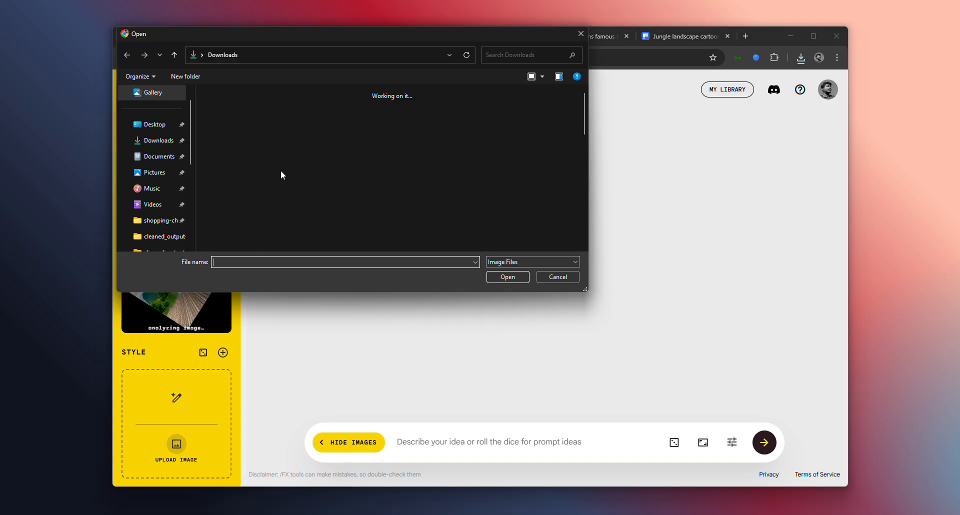
{"action": "left_click", "coordinate": [237, 140]}
{"action": "left_click", "coordinate": [507, 276]}
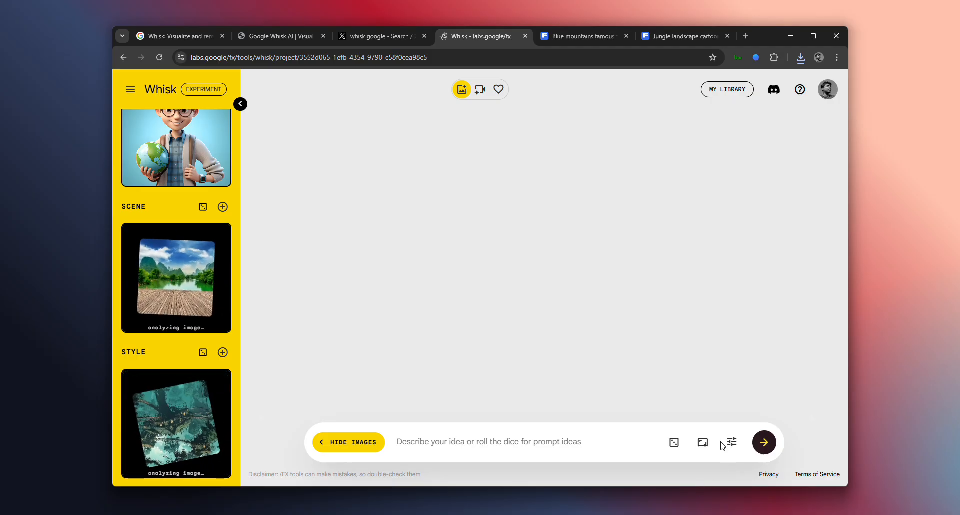
Check the aspect ratio options and generate images from the subject, scene and style without any added prompt text
{"action": "left_click", "coordinate": [703, 443]}
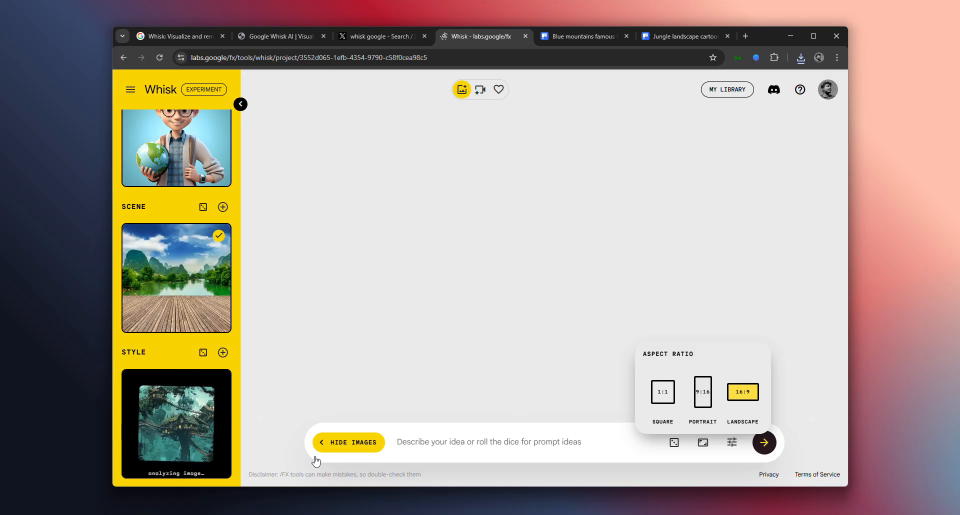
{"action": "left_click", "coordinate": [596, 441]}
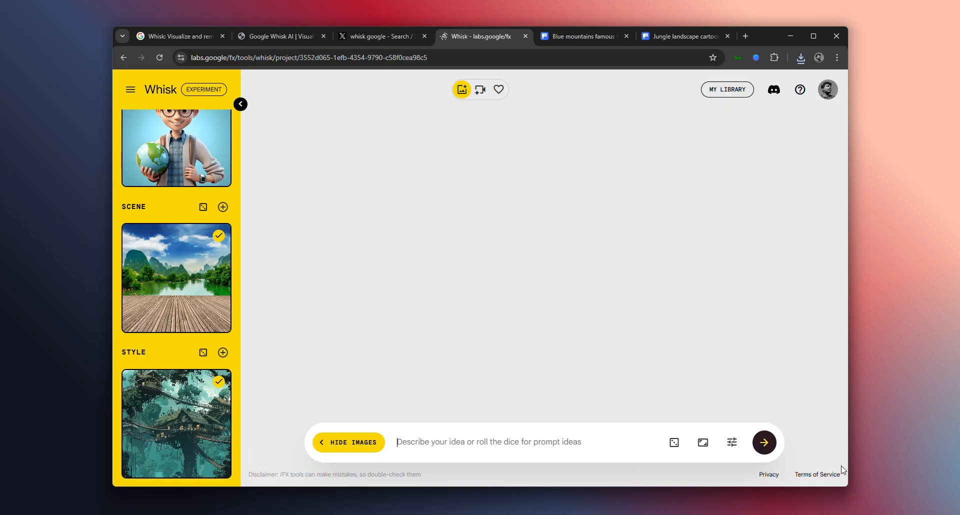
{"action": "left_click", "coordinate": [760, 450]}
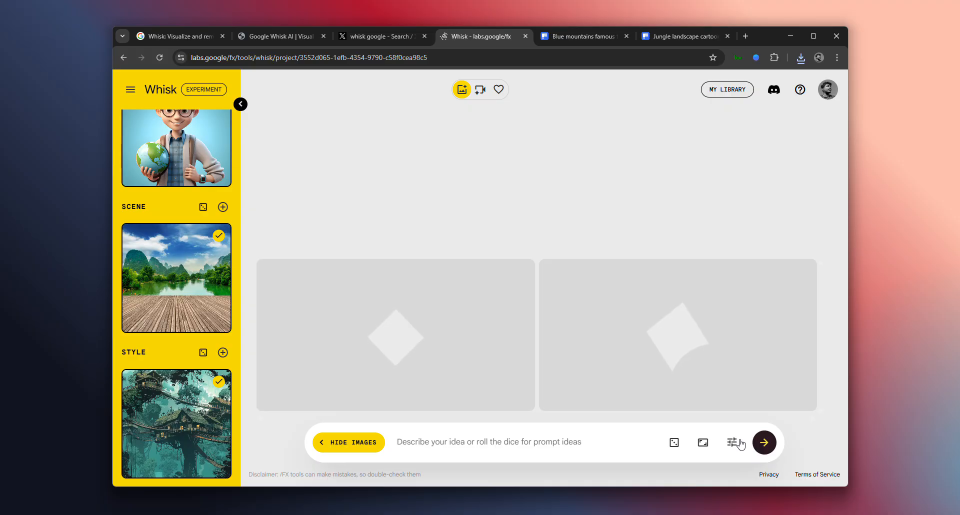
Review the subject, scene and style images, and look over the project settings with its template and download options
{"action": "scroll", "coordinate": [151, 401], "scroll_direction": "up", "scroll_amount": 2}
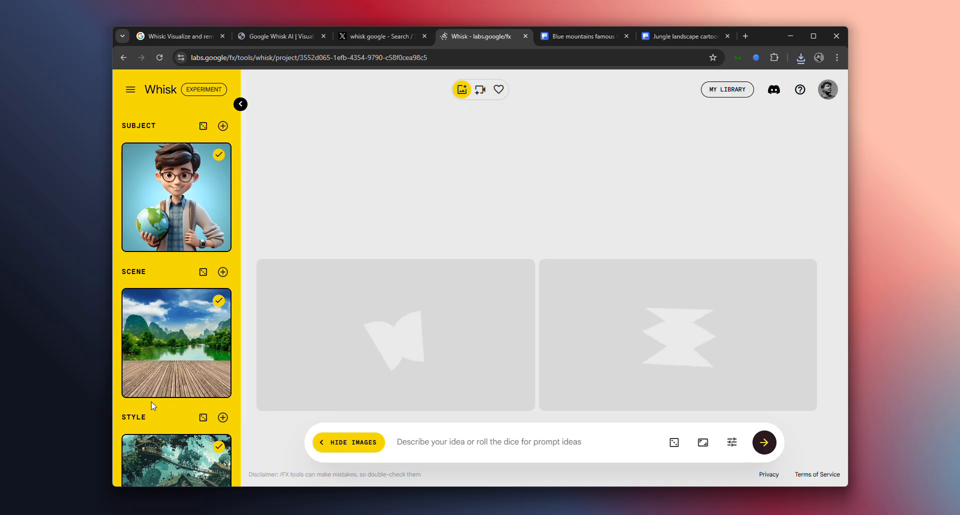
{"action": "scroll", "coordinate": [151, 396], "scroll_direction": "down", "scroll_amount": 1}
{"action": "scroll", "coordinate": [151, 401], "scroll_direction": "up", "scroll_amount": 1}
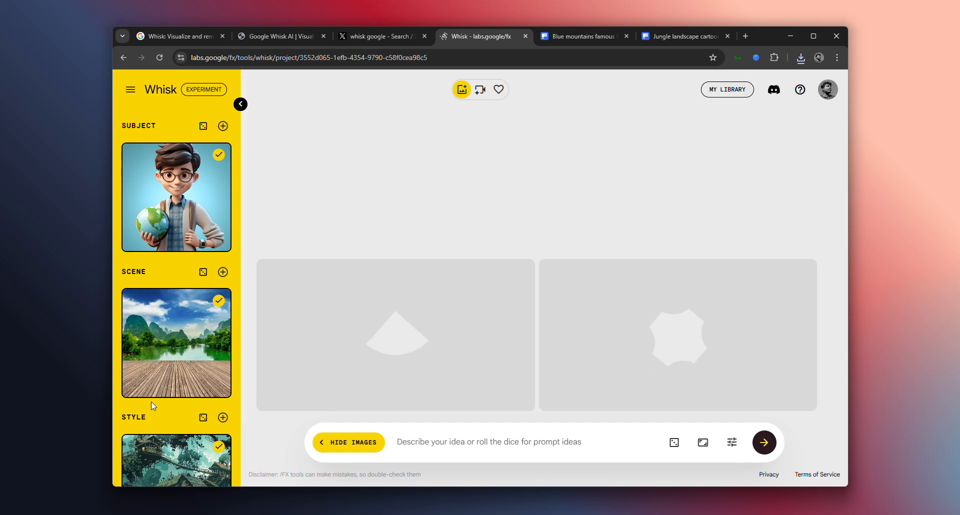
{"action": "scroll", "coordinate": [151, 401], "scroll_direction": "down", "scroll_amount": 1}
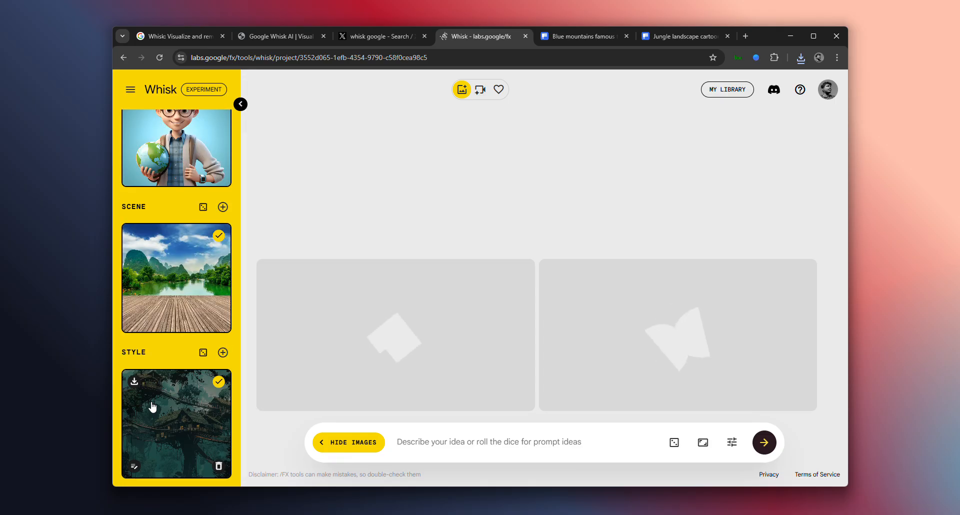
{"action": "scroll", "coordinate": [151, 401], "scroll_direction": "up", "scroll_amount": 2}
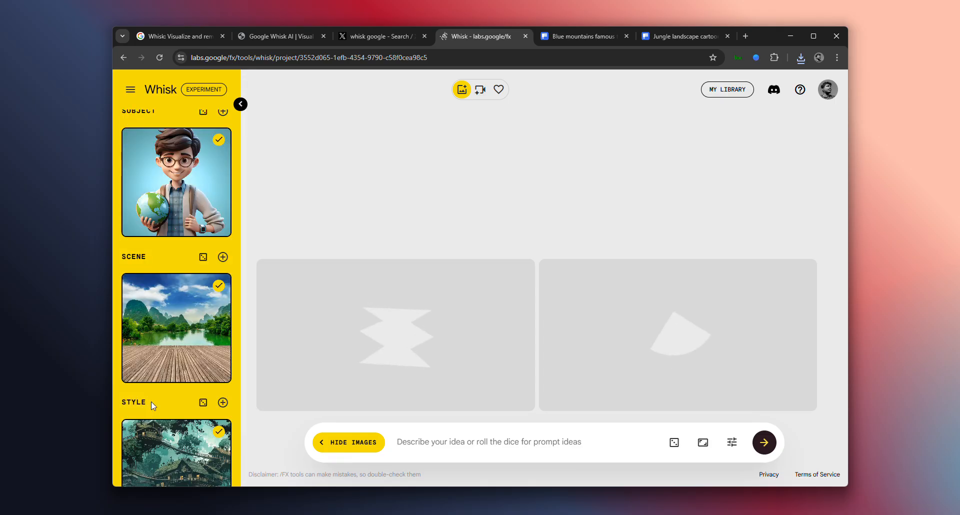
{"action": "left_click", "coordinate": [130, 90]}
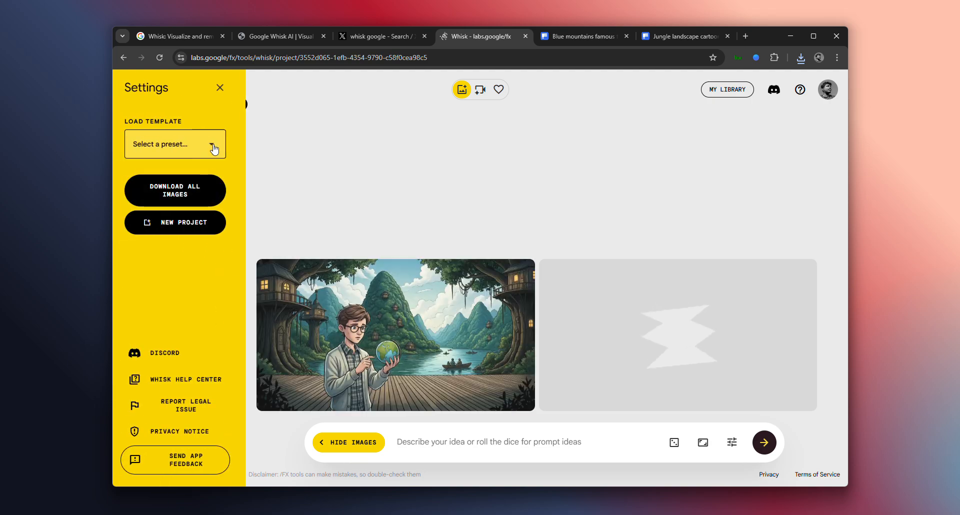
{"action": "left_click", "coordinate": [219, 88]}
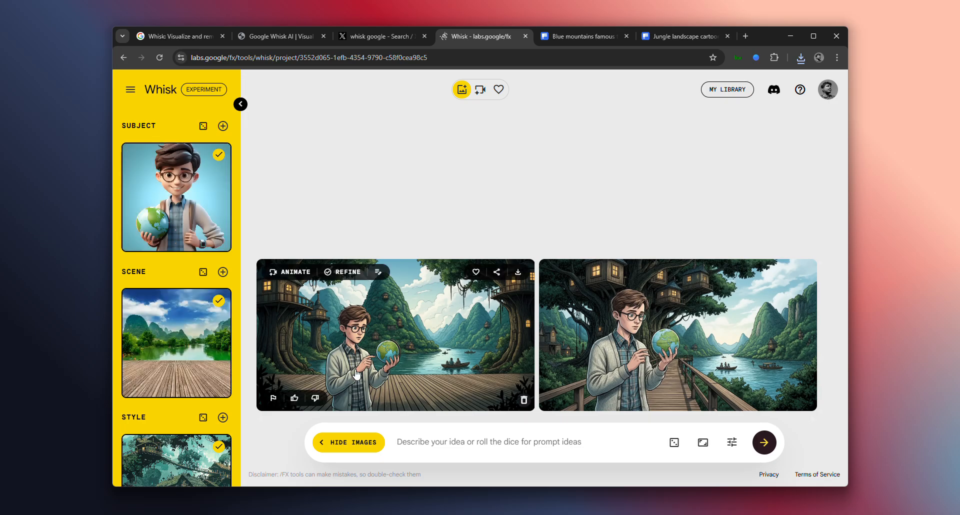
Compare the two generated images with the subject, scene and style references
{"action": "scroll", "coordinate": [148, 445], "scroll_direction": "down", "scroll_amount": 2}
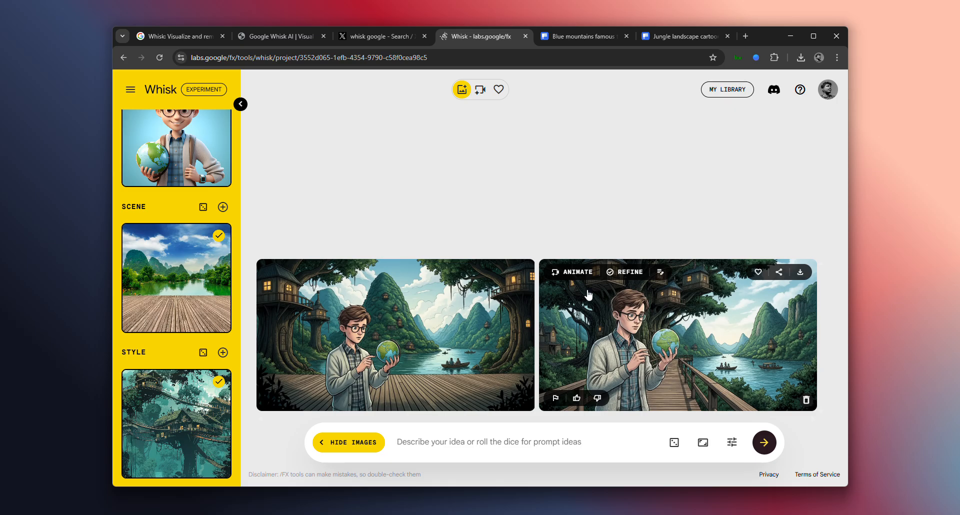
{"action": "scroll", "coordinate": [156, 240], "scroll_direction": "up", "scroll_amount": 2}
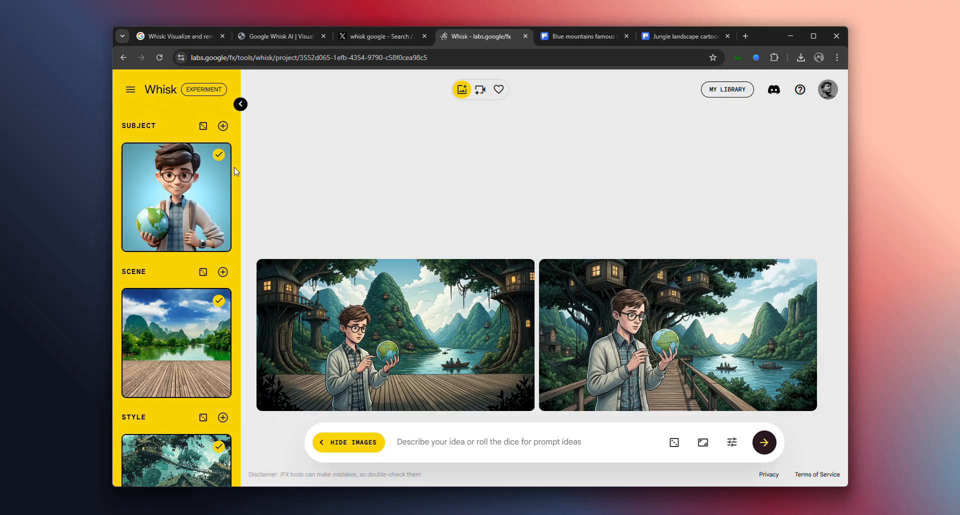
{"action": "scroll", "coordinate": [227, 330], "scroll_direction": "down", "scroll_amount": 1}
{"action": "scroll", "coordinate": [226, 355], "scroll_direction": "up", "scroll_amount": 1}
Add a second subject image generated from the text "a girl looking at the boy"
{"action": "left_click", "coordinate": [223, 125]}
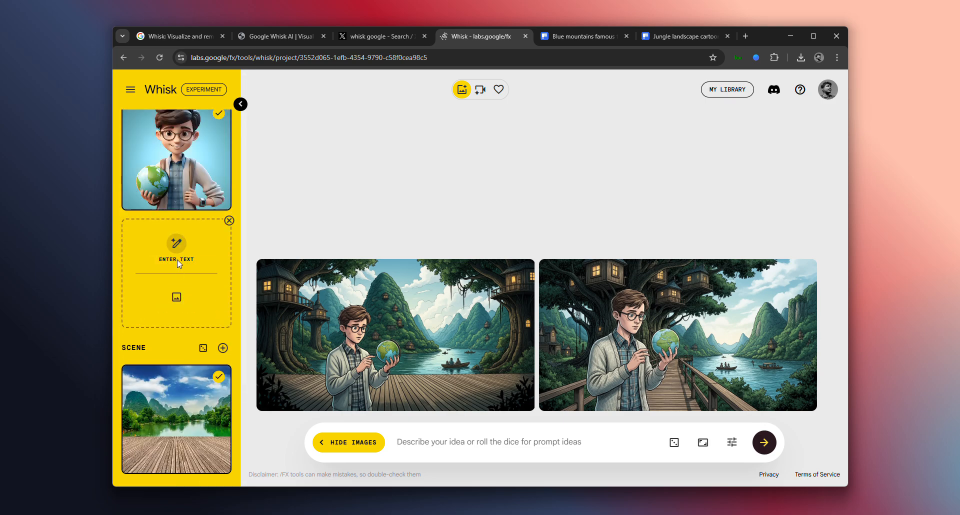
{"action": "left_click", "coordinate": [178, 254]}
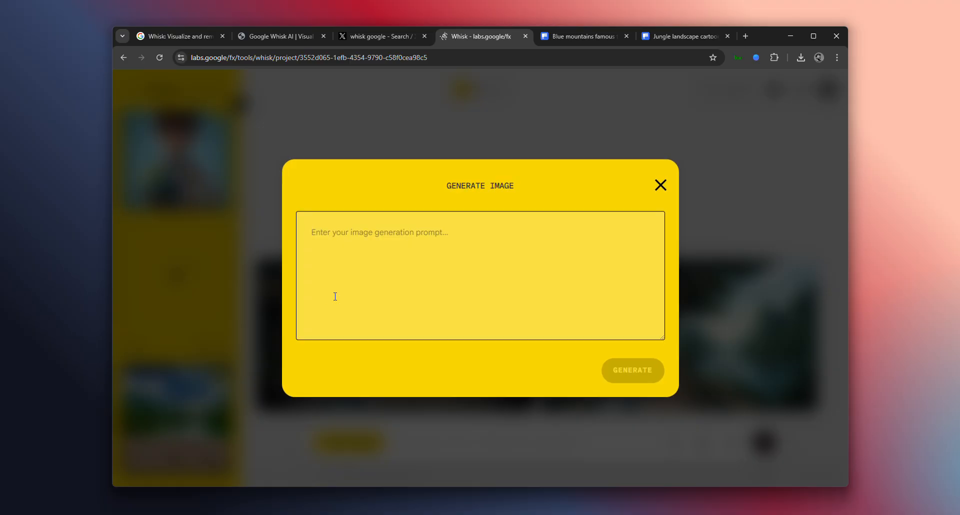
{"action": "type", "text": "a girl looking at the boy"}
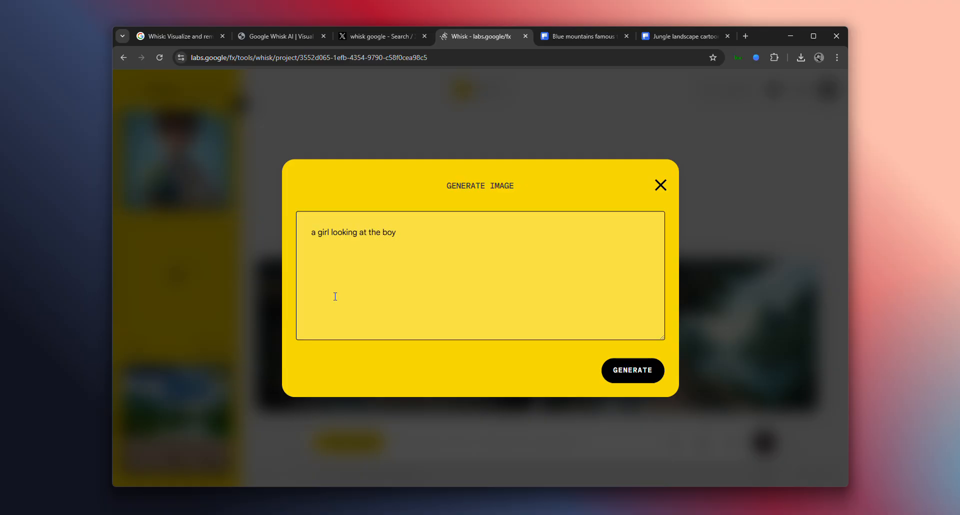
{"action": "left_click", "coordinate": [613, 370]}
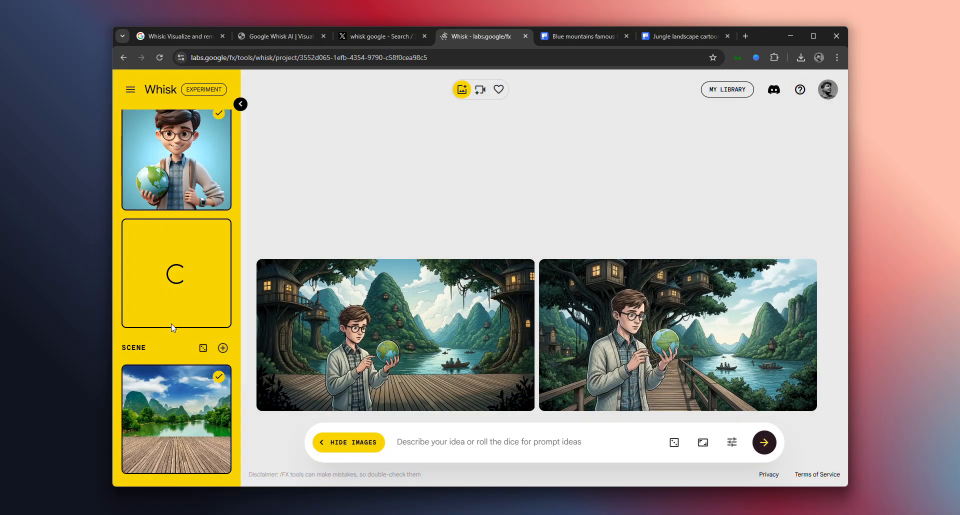
{"action": "scroll", "coordinate": [157, 399], "scroll_direction": "down", "scroll_amount": 3}
{"action": "scroll", "coordinate": [165, 387], "scroll_direction": "up", "scroll_amount": 4}
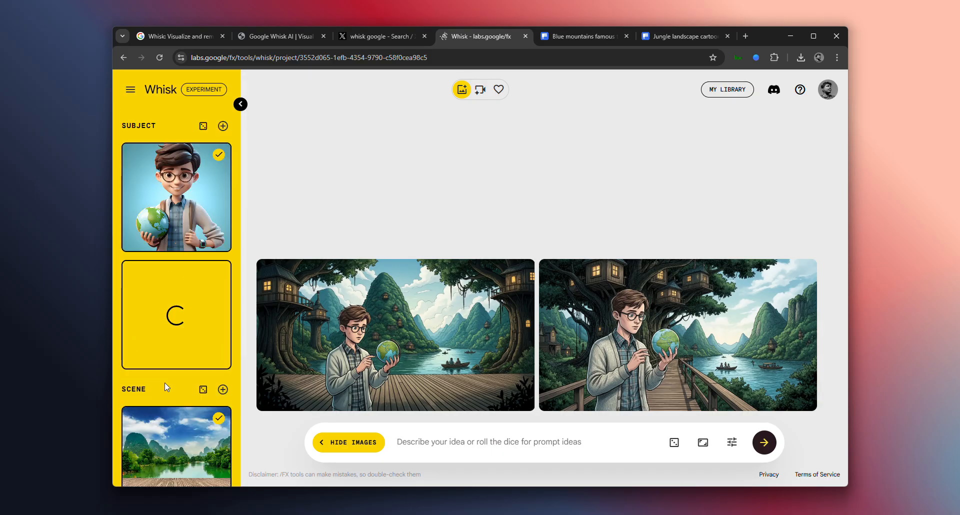
{"action": "scroll", "coordinate": [183, 350], "scroll_direction": "down", "scroll_amount": 3}
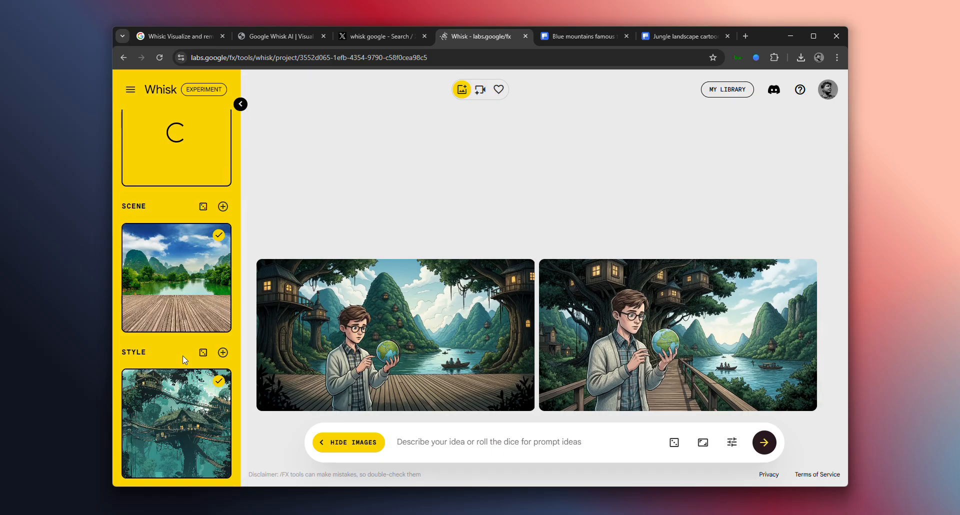
{"action": "scroll", "coordinate": [182, 355], "scroll_direction": "up", "scroll_amount": 3}
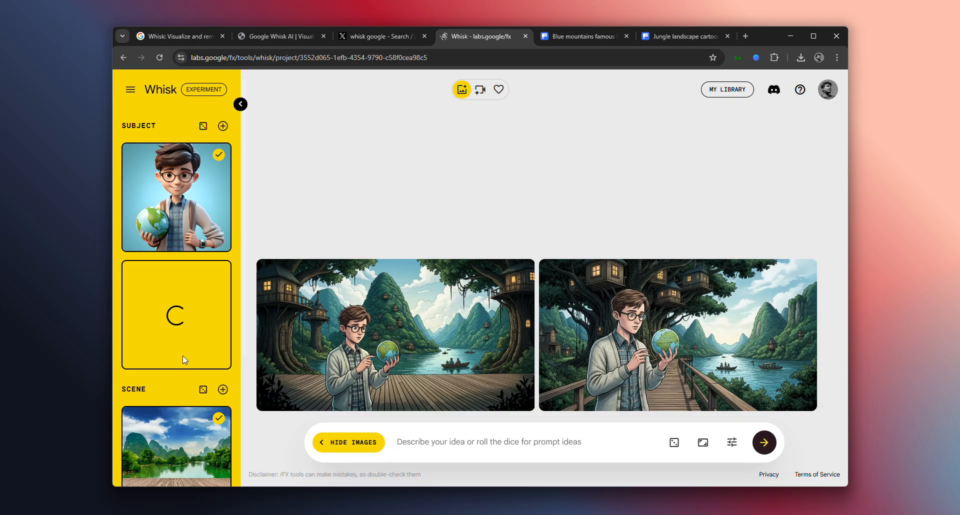
{"action": "scroll", "coordinate": [155, 437], "scroll_direction": "down", "scroll_amount": 3}
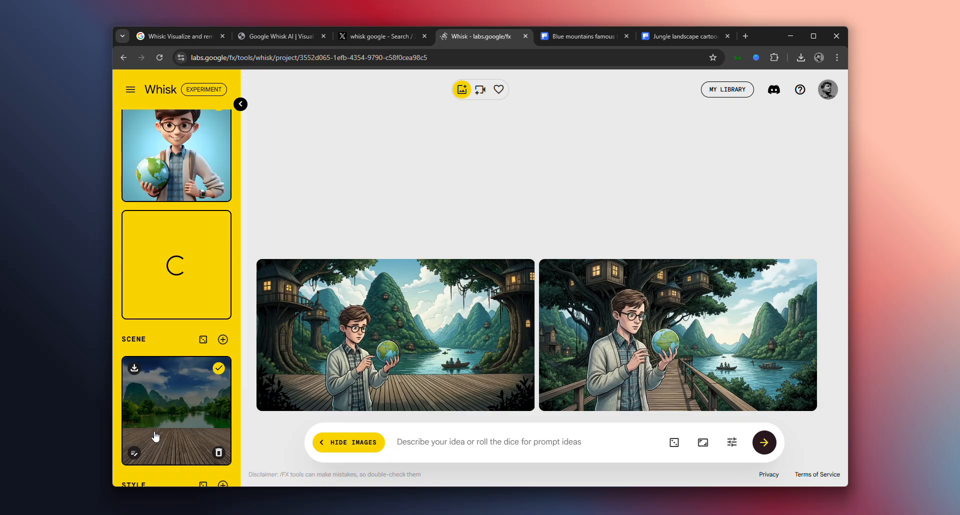
{"action": "scroll", "coordinate": [155, 435], "scroll_direction": "up", "scroll_amount": 2}
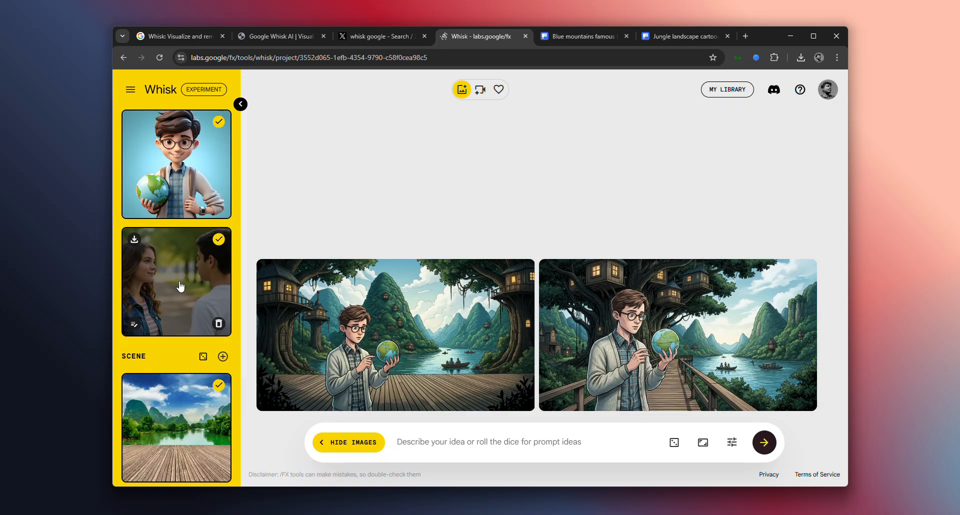
Try to regenerate the second subject with its description shortened to "a girl", and delete that subject
{"action": "left_click", "coordinate": [134, 324]}
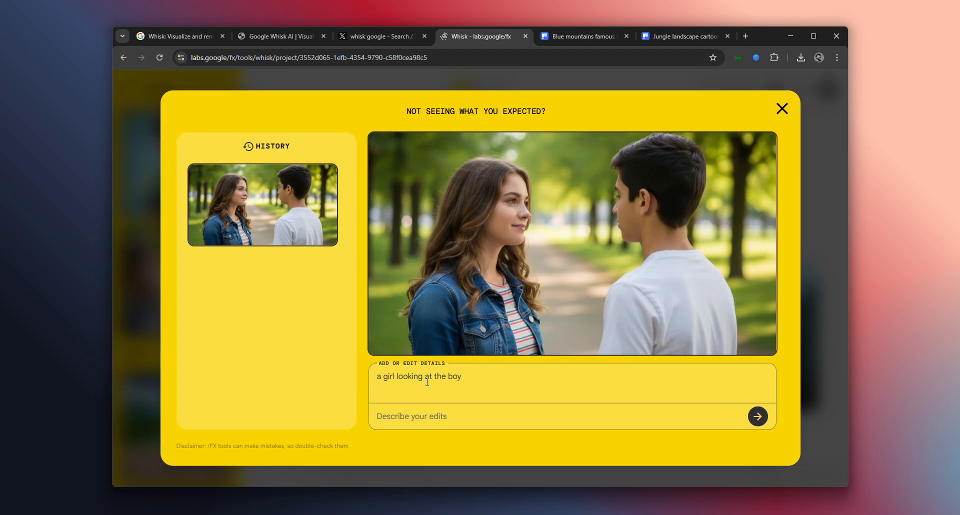
{"action": "left_click_drag", "start_coordinate": [396, 377], "coordinate": [499, 387]}
{"action": "key", "text": "BackSpace"}
{"action": "left_click", "coordinate": [757, 415]}
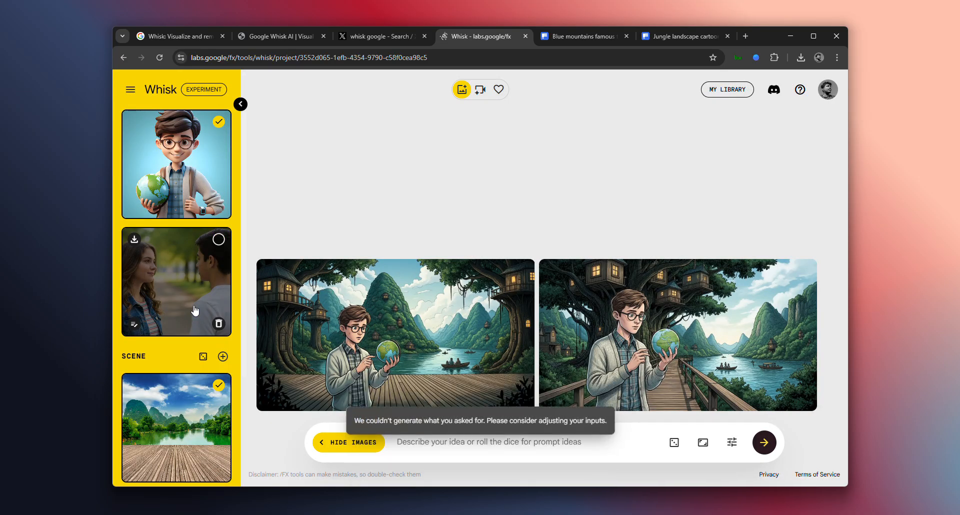
{"action": "left_click", "coordinate": [219, 323]}
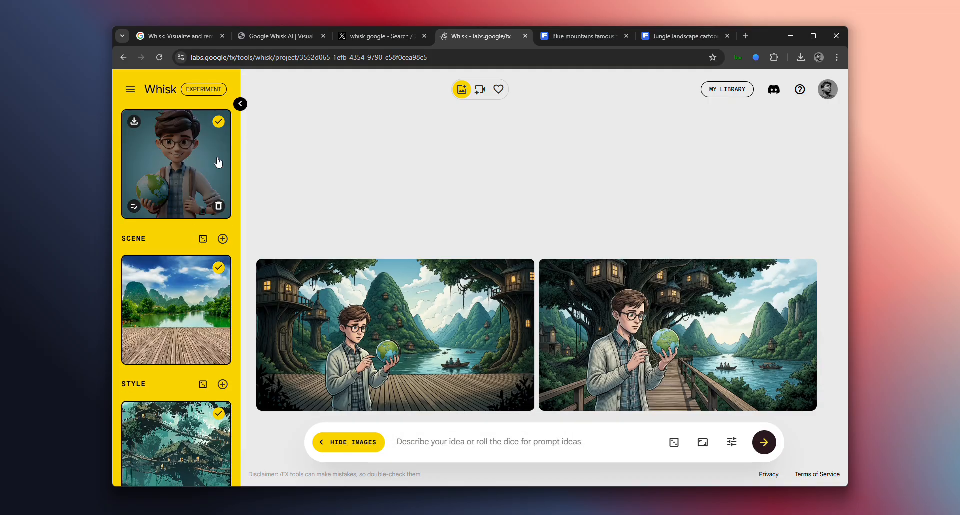
Deselect the boy-with-globe subject so that it is left out of the generation
{"action": "left_click", "coordinate": [218, 122]}
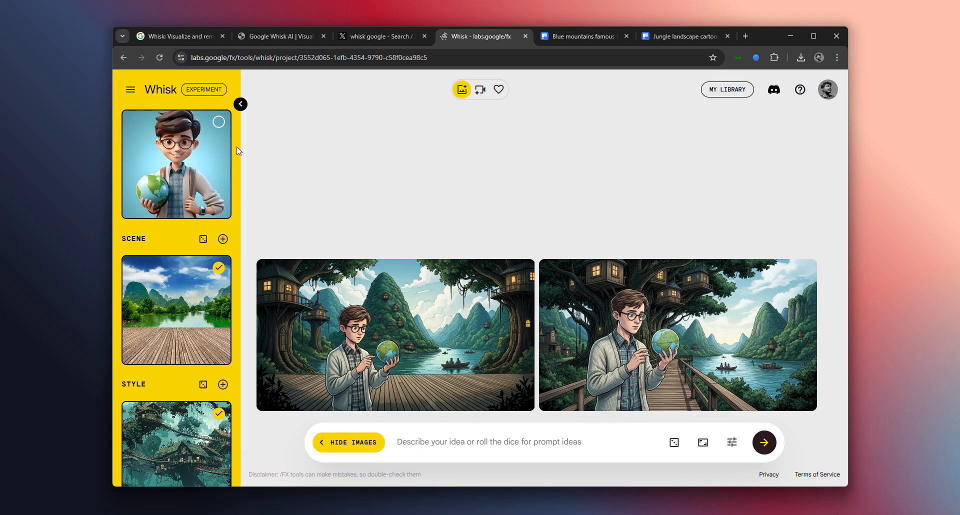
{"action": "left_click", "coordinate": [241, 104]}
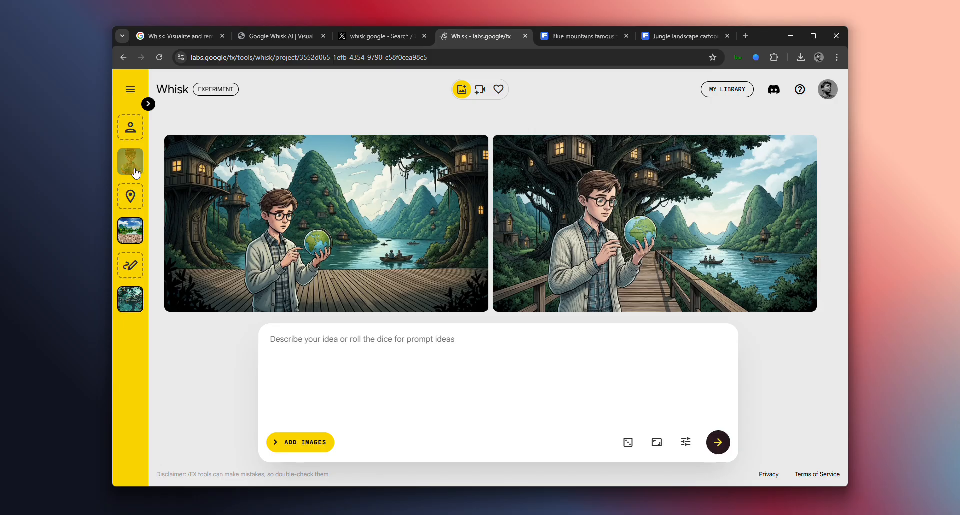
{"action": "left_click", "coordinate": [149, 104]}
{"action": "scroll", "coordinate": [211, 355], "scroll_direction": "down", "scroll_amount": 3}
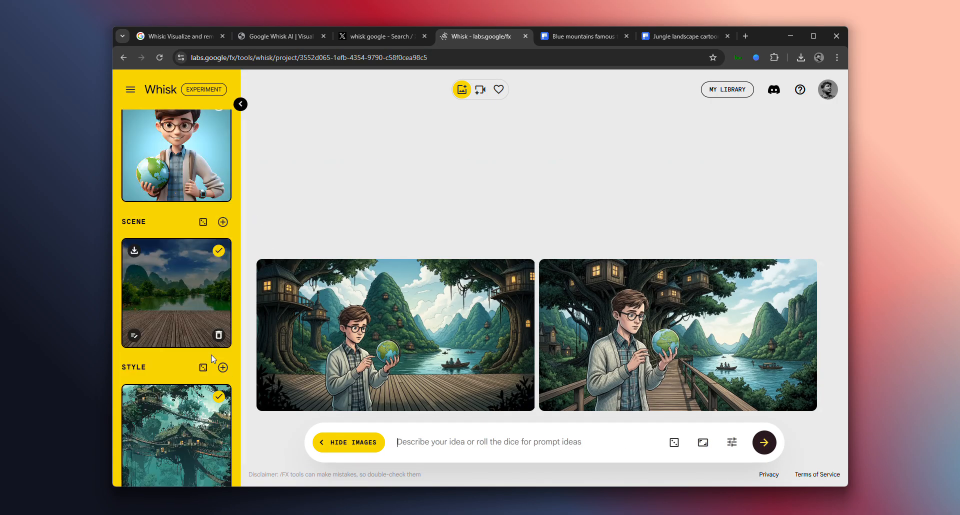
{"action": "scroll", "coordinate": [211, 355], "scroll_direction": "up", "scroll_amount": 3}
Add two random subjects, and delete both the old man in the hat and the woman drinking tea
{"action": "left_click", "coordinate": [222, 126]}
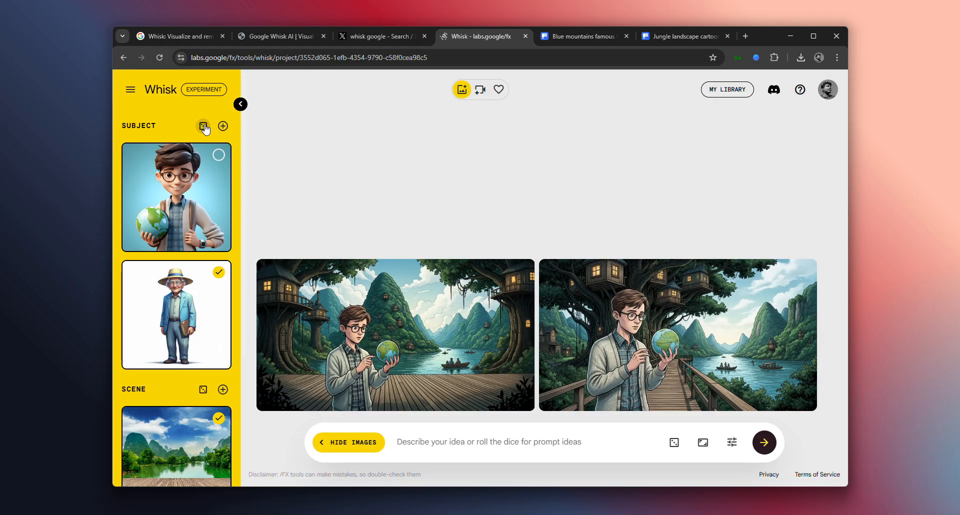
{"action": "left_click", "coordinate": [203, 126]}
{"action": "scroll", "coordinate": [205, 330], "scroll_direction": "down", "scroll_amount": 2}
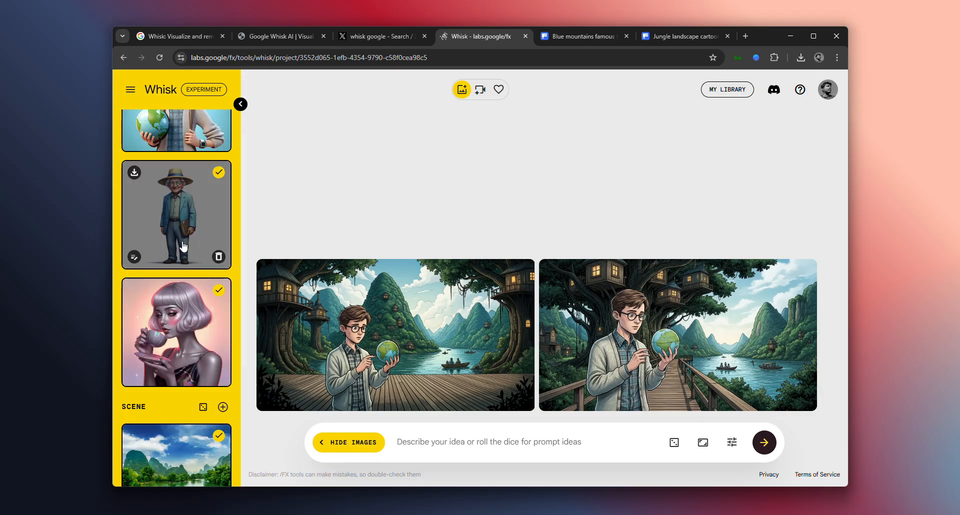
{"action": "left_click", "coordinate": [218, 257]}
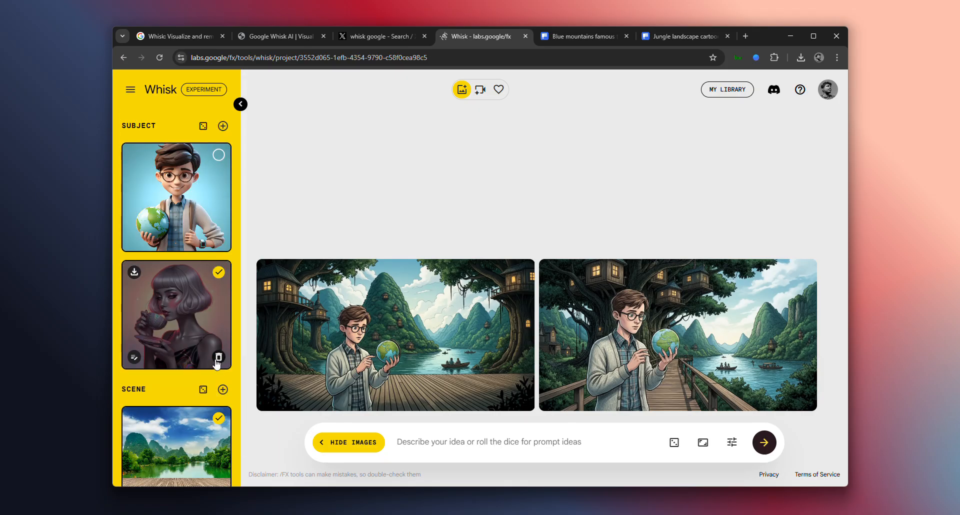
{"action": "left_click", "coordinate": [219, 357]}
Add another random subject and generate images of it with the selected scene and style, without prompt text
{"action": "left_click", "coordinate": [202, 126]}
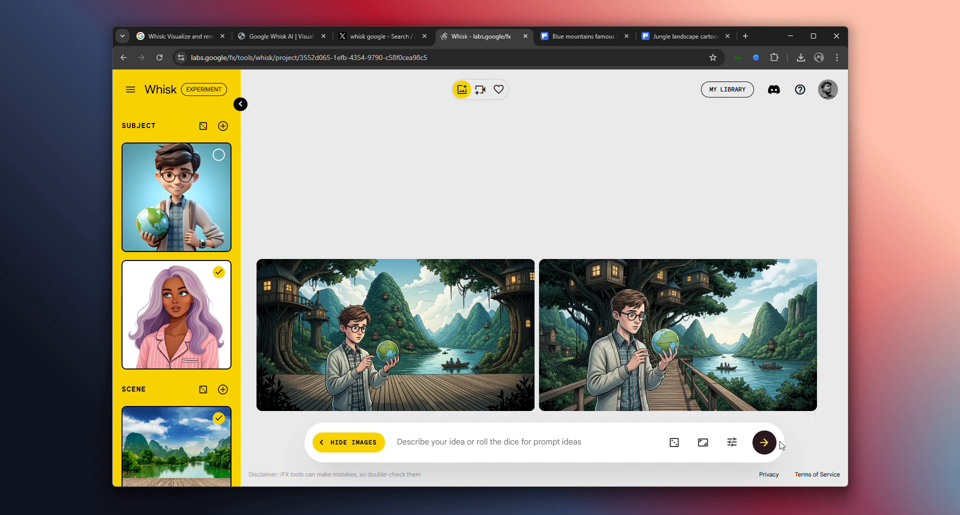
{"action": "left_click", "coordinate": [764, 443]}
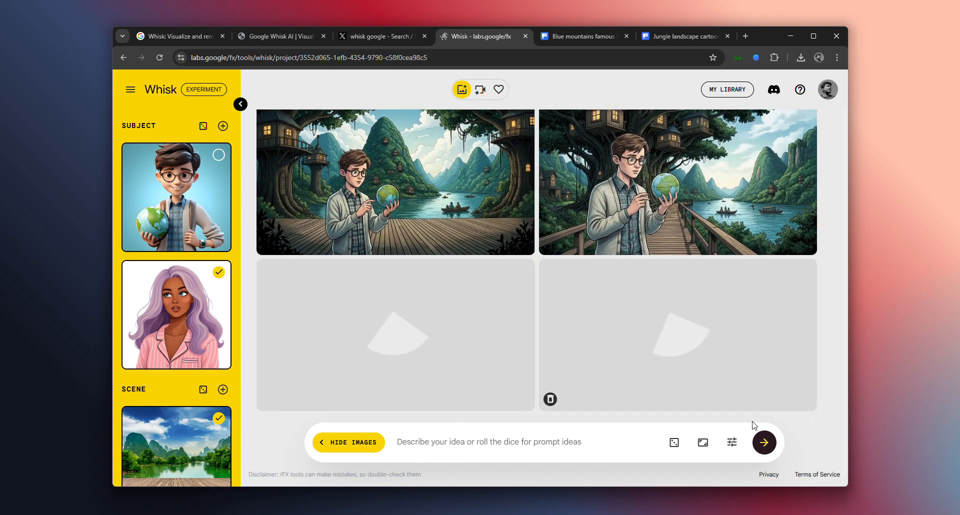
Review the seed and precise reference options in the generation settings, and look at the newly generated images
{"action": "left_click", "coordinate": [731, 444]}
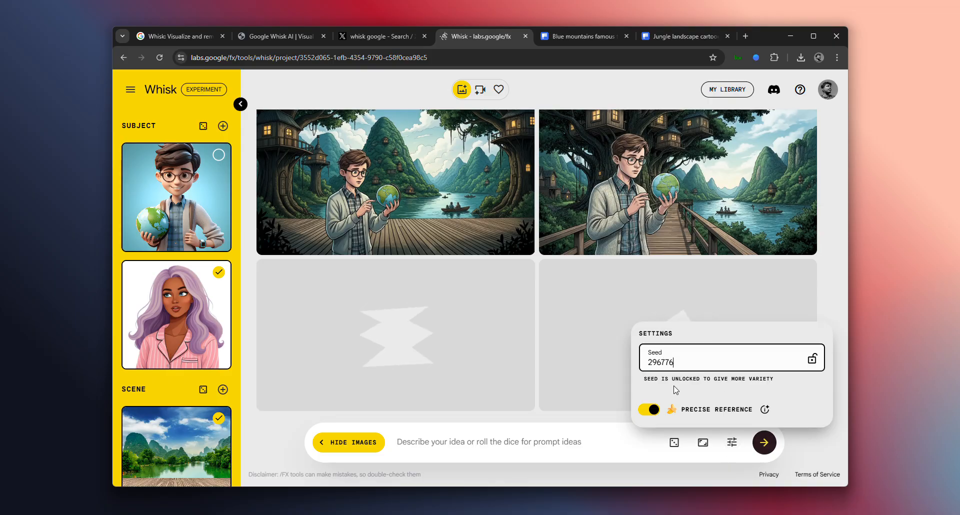
{"action": "left_click_drag", "start_coordinate": [685, 379], "coordinate": [791, 382]}
{"action": "left_click", "coordinate": [790, 381]}
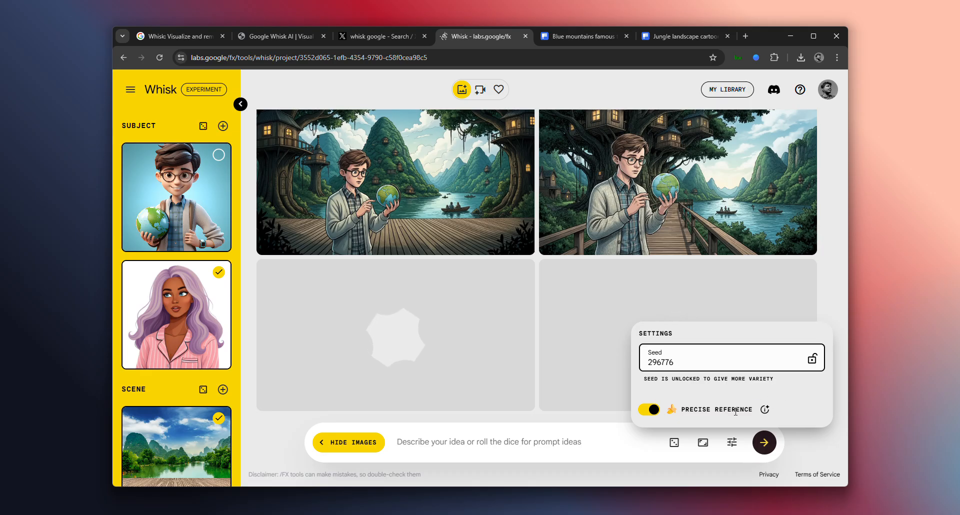
{"action": "mouse_move", "coordinate": [764, 411]}
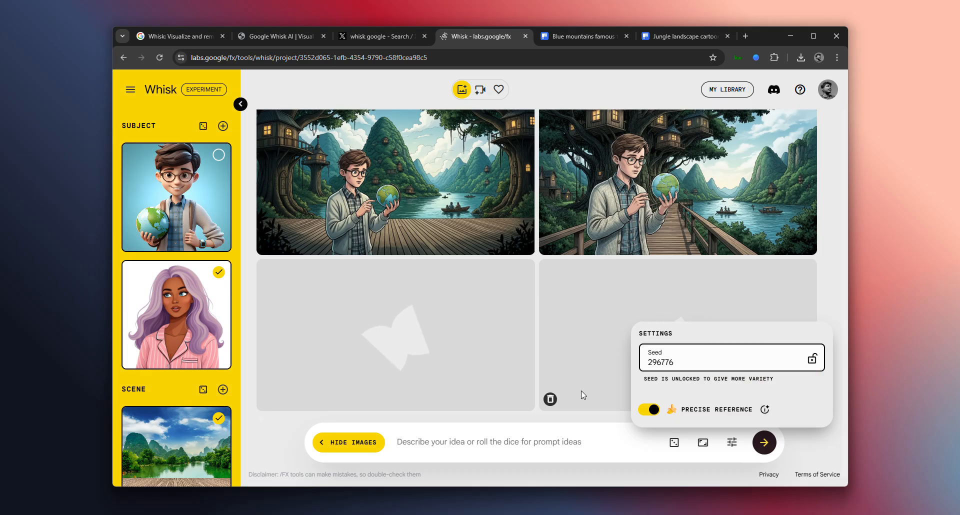
{"action": "left_click", "coordinate": [809, 435]}
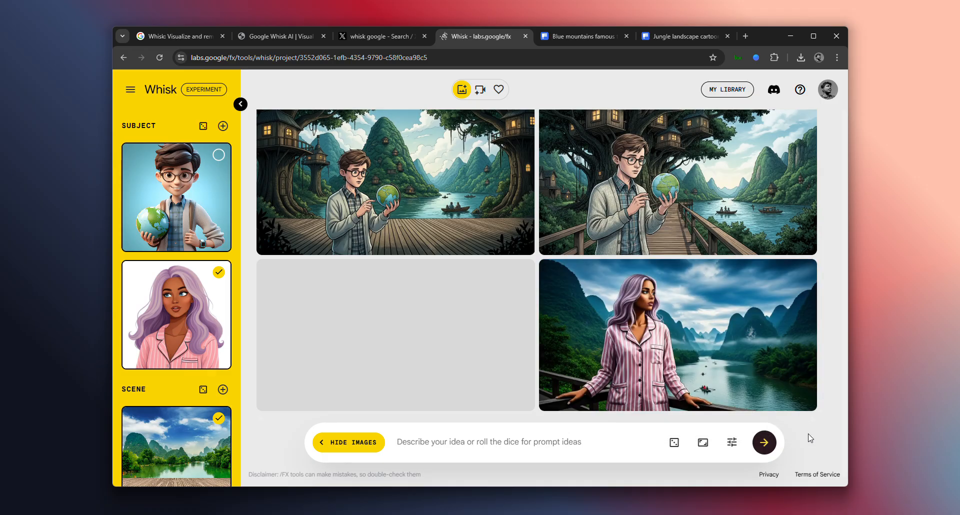
{"action": "mouse_move", "coordinate": [359, 400]}
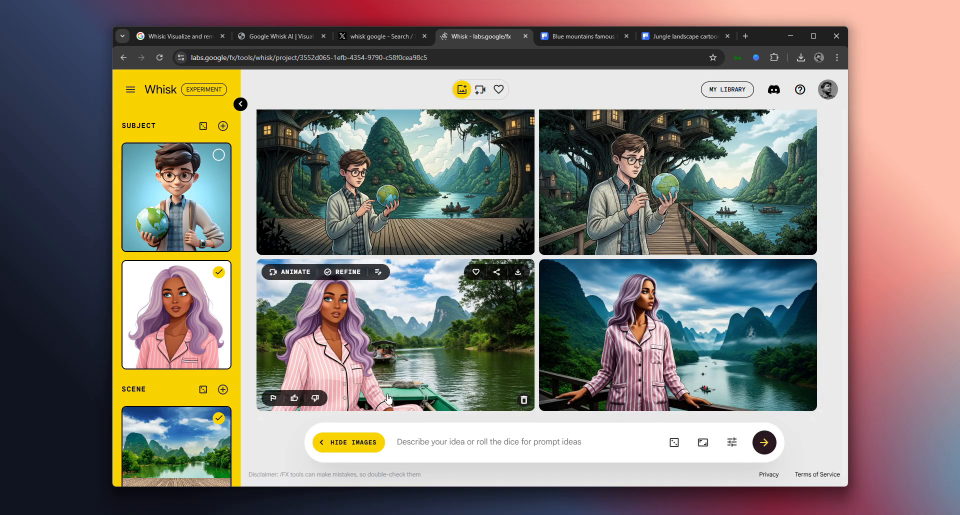
Reselect the boy-with-globe subject alongside the purple-haired woman and generate images combining both subjects
{"action": "mouse_move", "coordinate": [187, 233]}
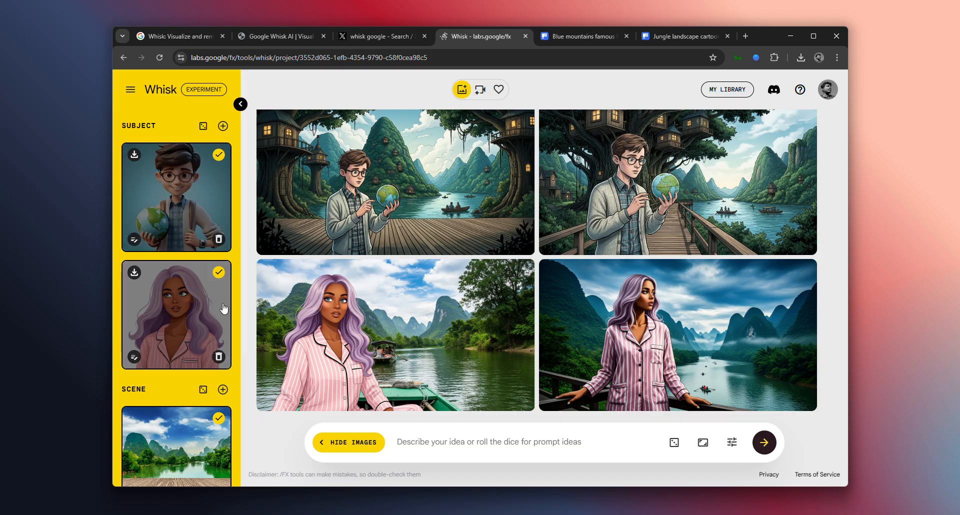
{"action": "left_click", "coordinate": [772, 453]}
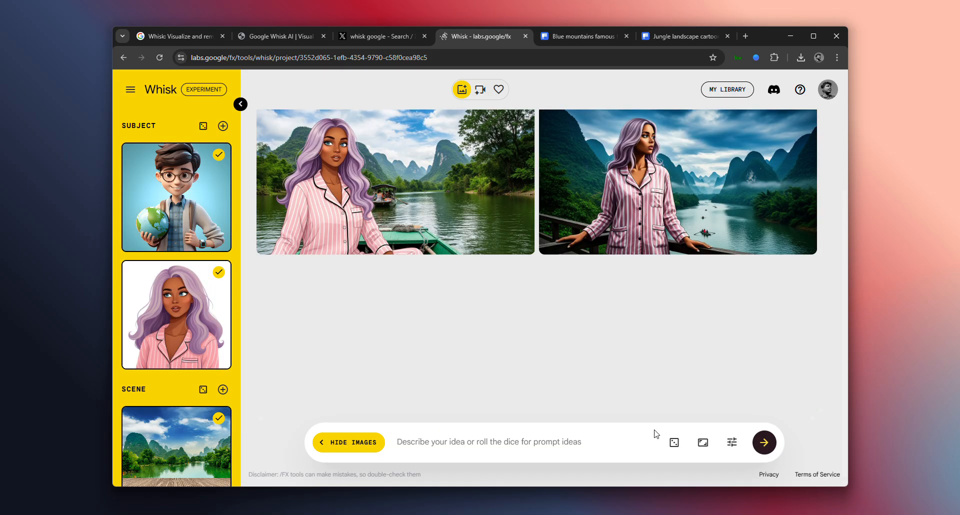
Compare the scene and style references and the earlier results with the newly generated two-subject images
{"action": "scroll", "coordinate": [181, 161], "scroll_direction": "down", "scroll_amount": 3}
{"action": "scroll", "coordinate": [146, 382], "scroll_direction": "up", "scroll_amount": 3}
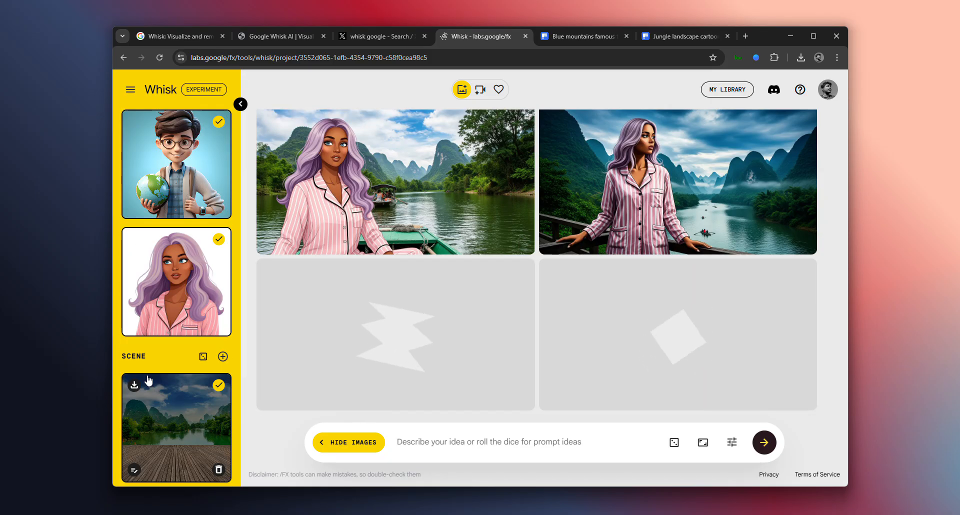
{"action": "scroll", "coordinate": [146, 370], "scroll_direction": "down", "scroll_amount": 3}
{"action": "mouse_move", "coordinate": [170, 309]}
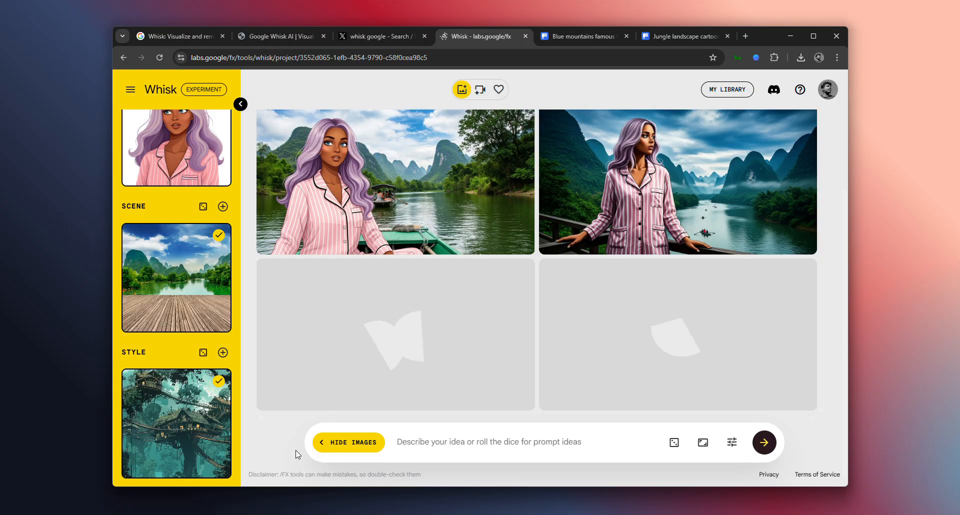
{"action": "scroll", "coordinate": [176, 280], "scroll_direction": "up", "scroll_amount": 3}
{"action": "scroll", "coordinate": [183, 359], "scroll_direction": "down", "scroll_amount": 3}
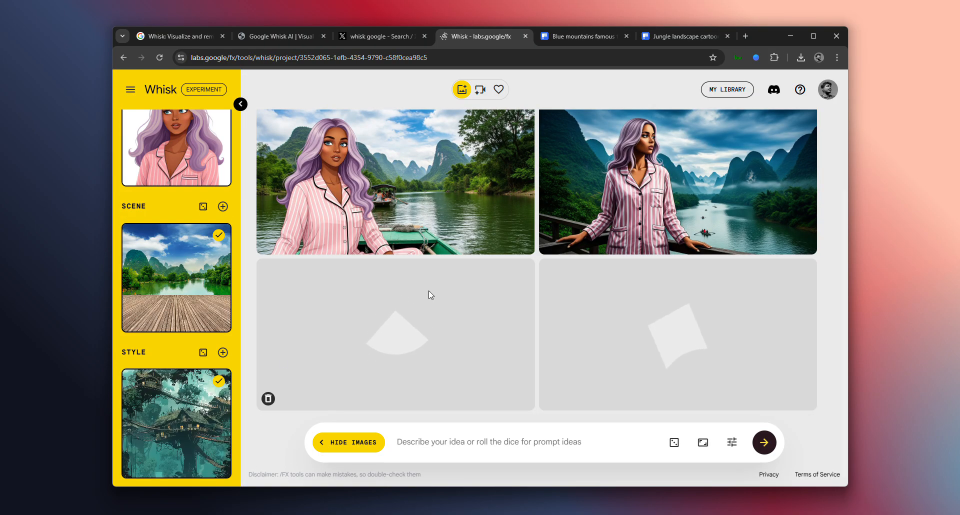
{"action": "scroll", "coordinate": [518, 322], "scroll_direction": "up", "scroll_amount": 3}
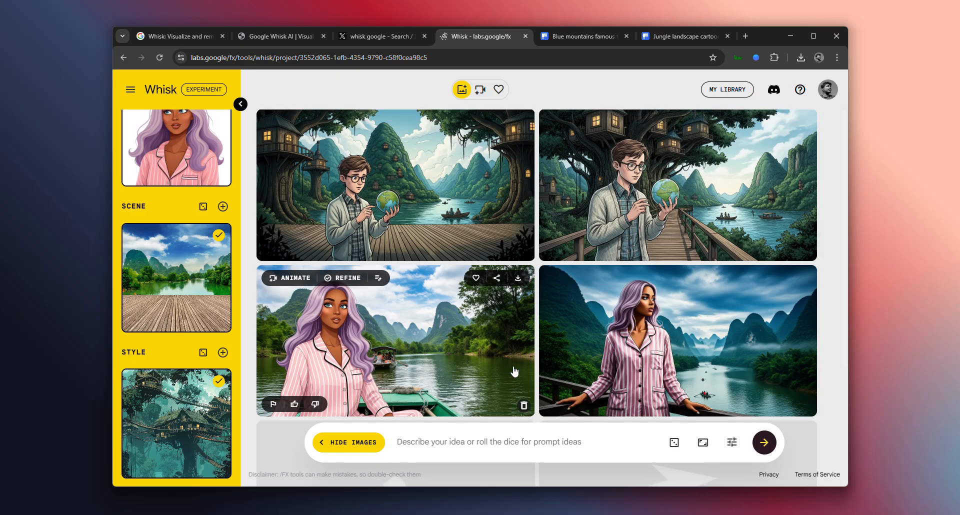
{"action": "scroll", "coordinate": [515, 370], "scroll_direction": "down", "scroll_amount": 3}
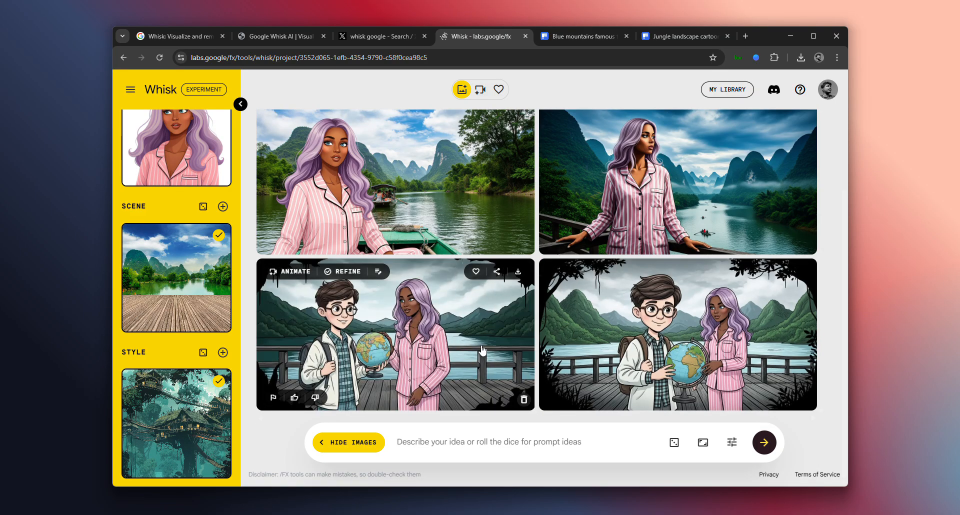
Remove the two subject images, the river scene and the jungle style image from the references
{"action": "scroll", "coordinate": [200, 394], "scroll_direction": "up", "scroll_amount": 3}
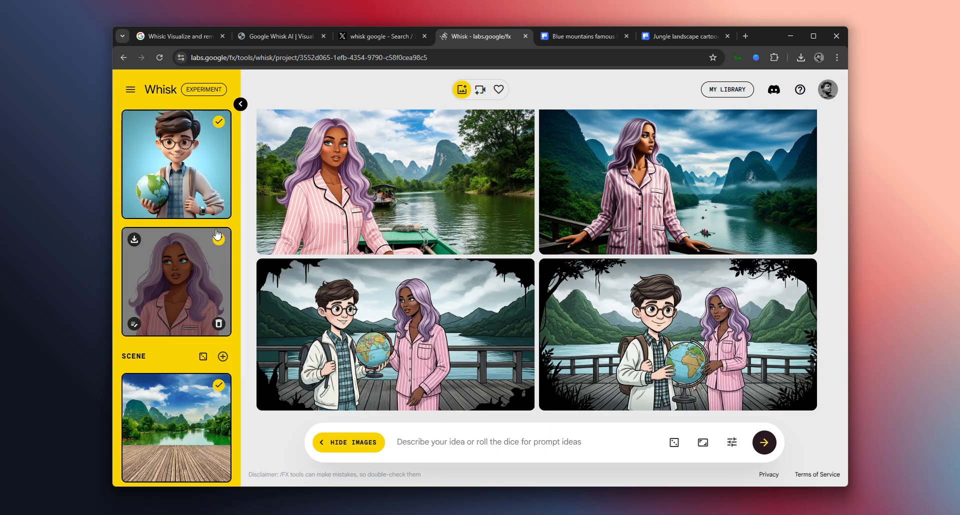
{"action": "left_click", "coordinate": [219, 207]}
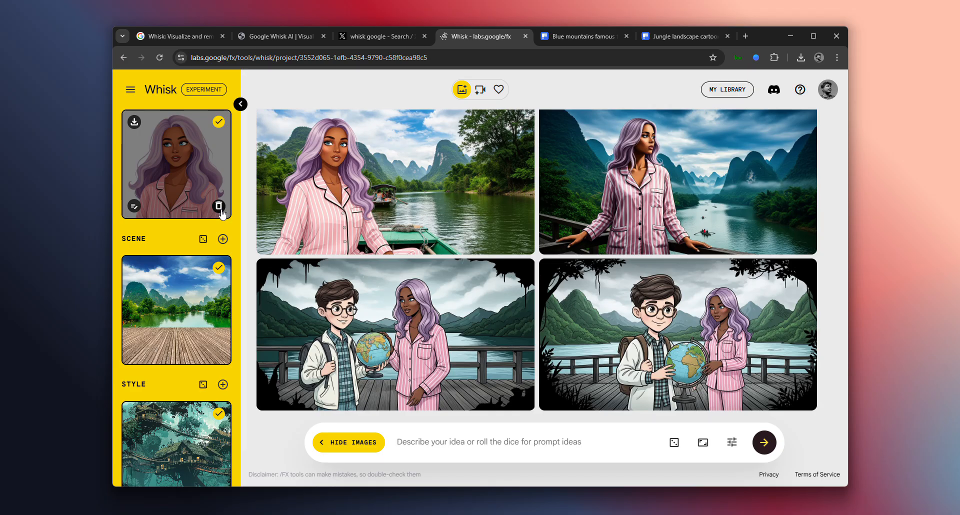
{"action": "left_click", "coordinate": [219, 206]}
{"action": "left_click", "coordinate": [218, 351]}
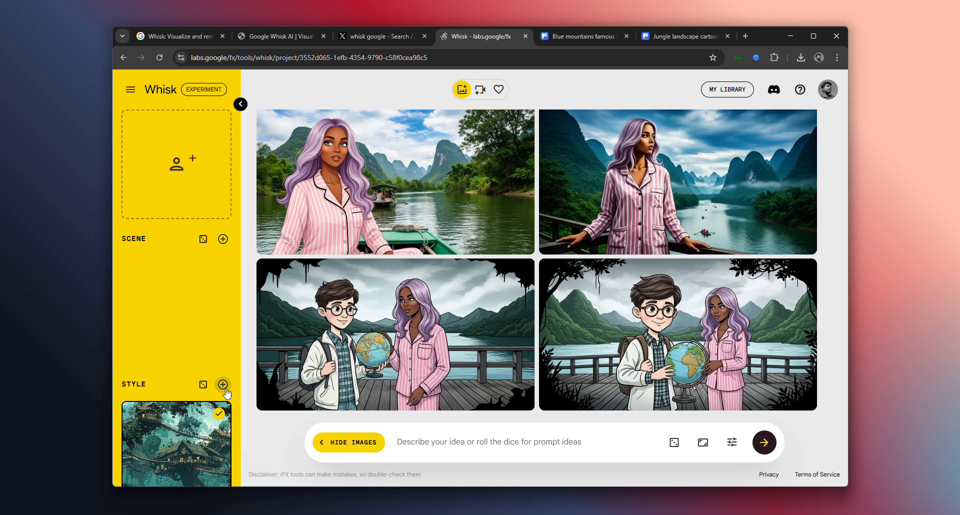
{"action": "scroll", "coordinate": [227, 460], "scroll_direction": "down", "scroll_amount": 1}
{"action": "left_click", "coordinate": [219, 466]}
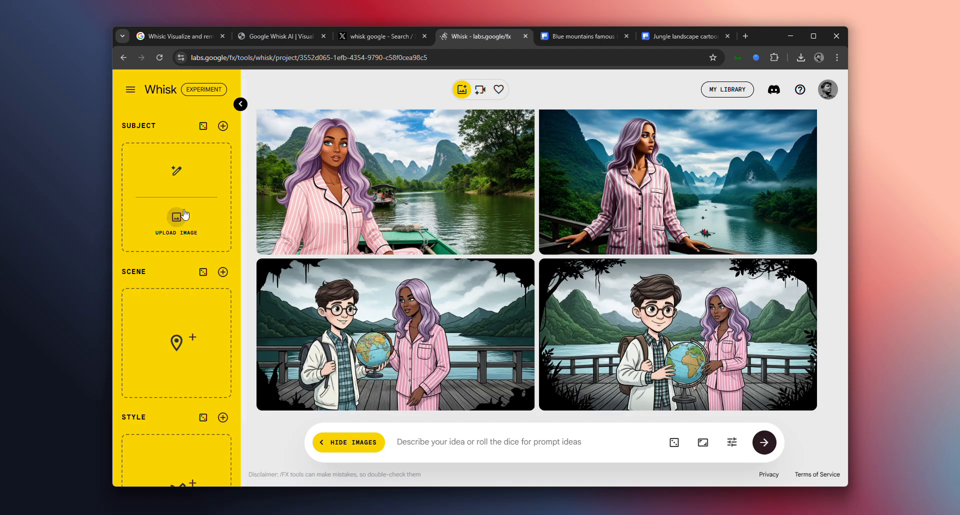
Generate a new subject image from the text "a mint toothpaste"
{"action": "left_click", "coordinate": [176, 171]}
{"action": "type", "text": "a mint toothpaste"}
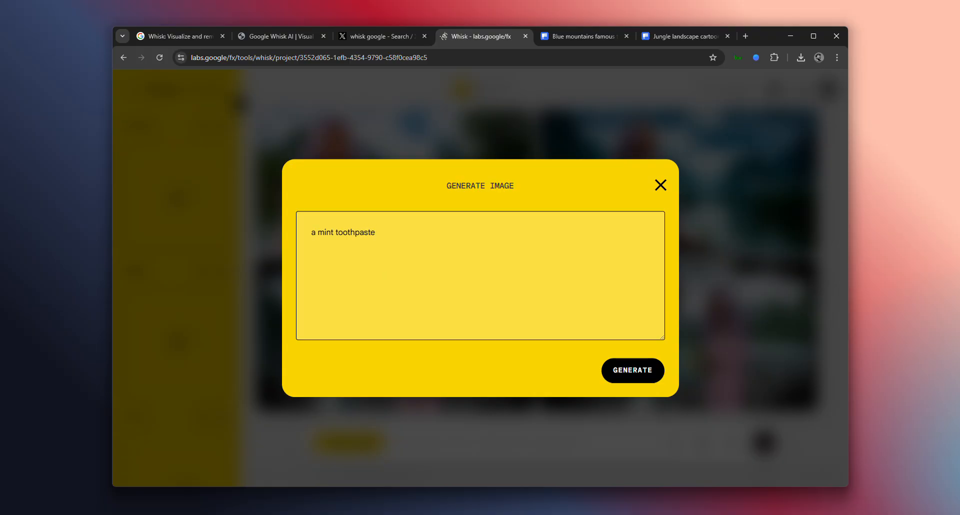
{"action": "left_click", "coordinate": [641, 370]}
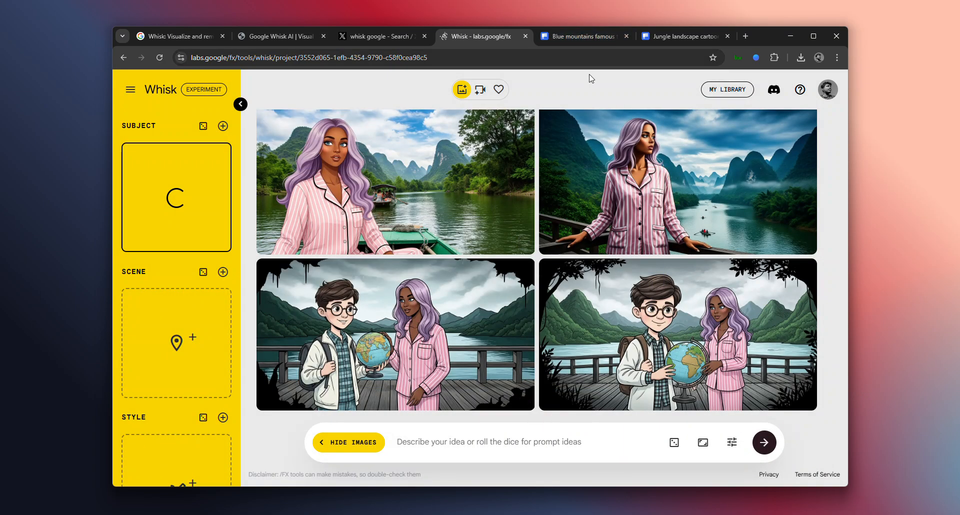
On Freepik, find the circle wood podium photo among the scene results and download it in the Small 1000 × 750px size
{"action": "left_click", "coordinate": [568, 37]}
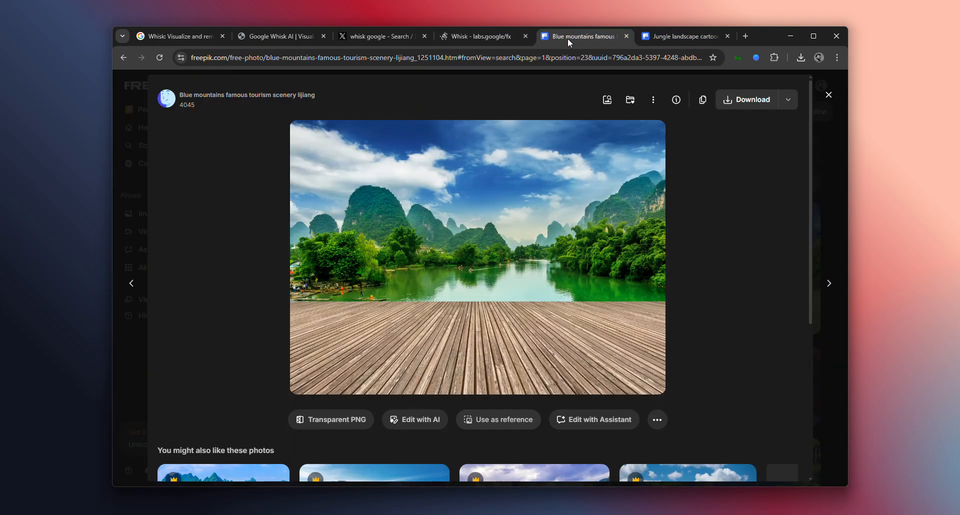
{"action": "left_click", "coordinate": [828, 94]}
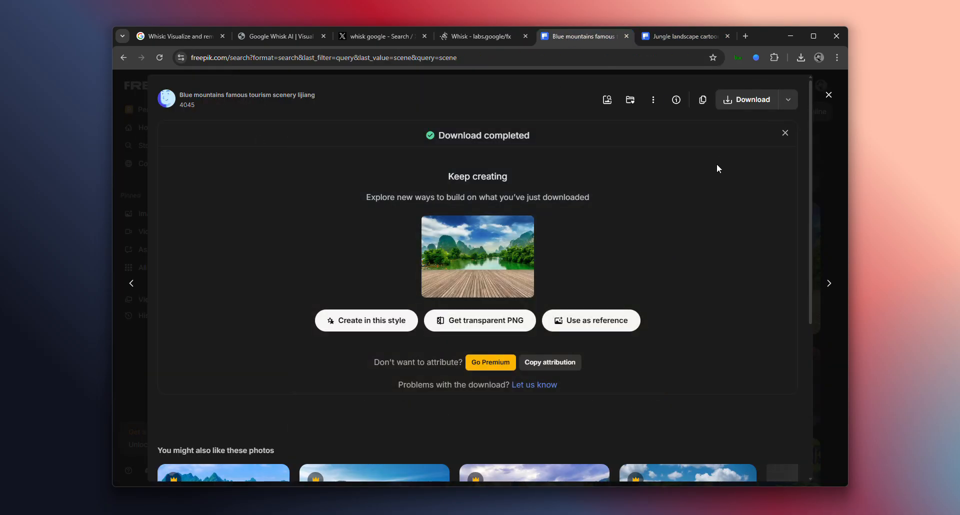
{"action": "left_click", "coordinate": [828, 96]}
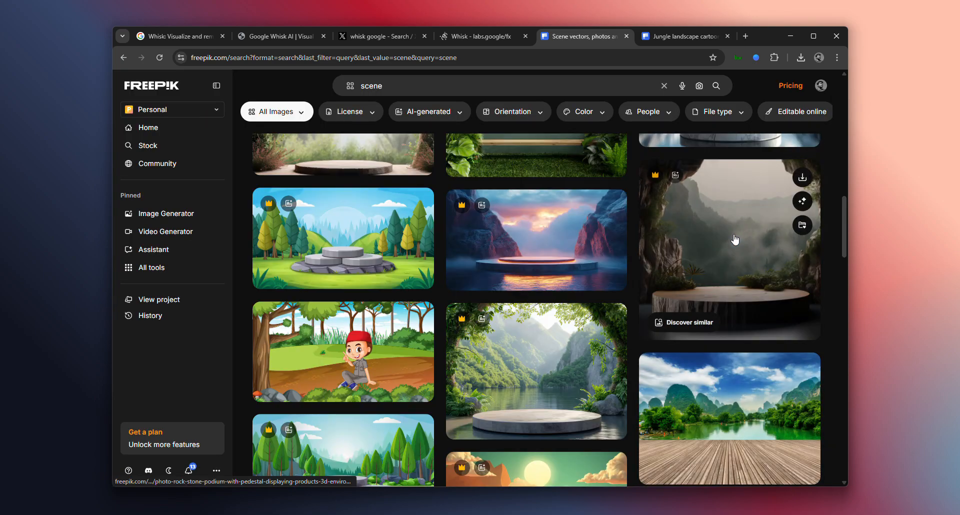
{"action": "scroll", "coordinate": [644, 343], "scroll_direction": "up", "scroll_amount": 5}
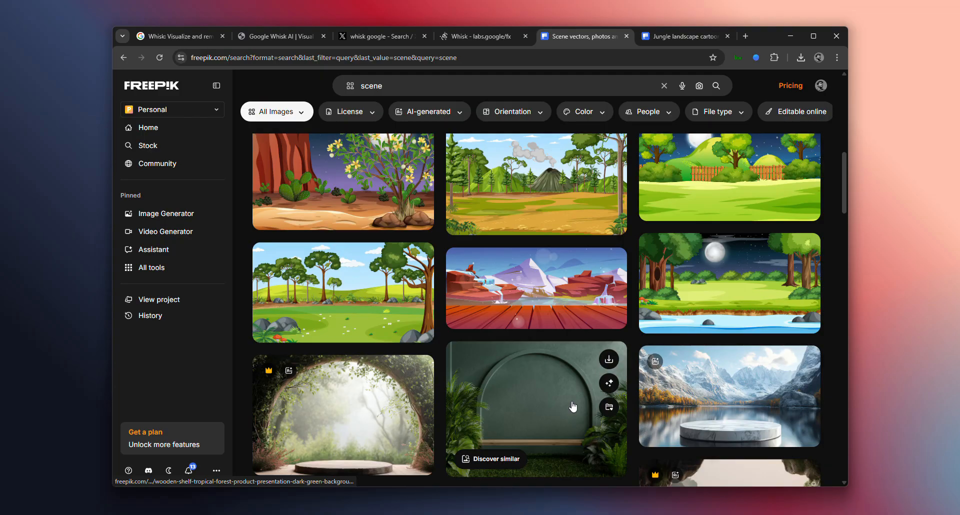
{"action": "scroll", "coordinate": [573, 406], "scroll_direction": "up", "scroll_amount": 10}
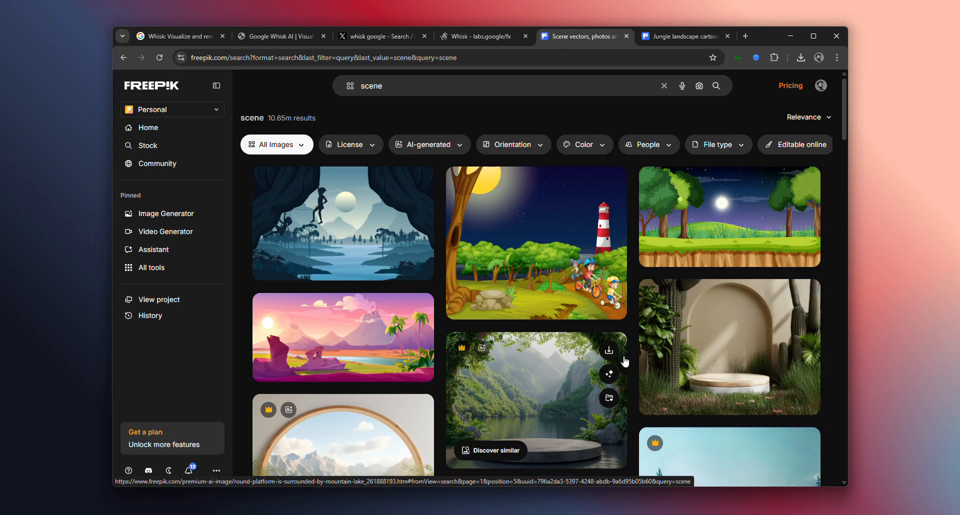
{"action": "left_click", "coordinate": [737, 367]}
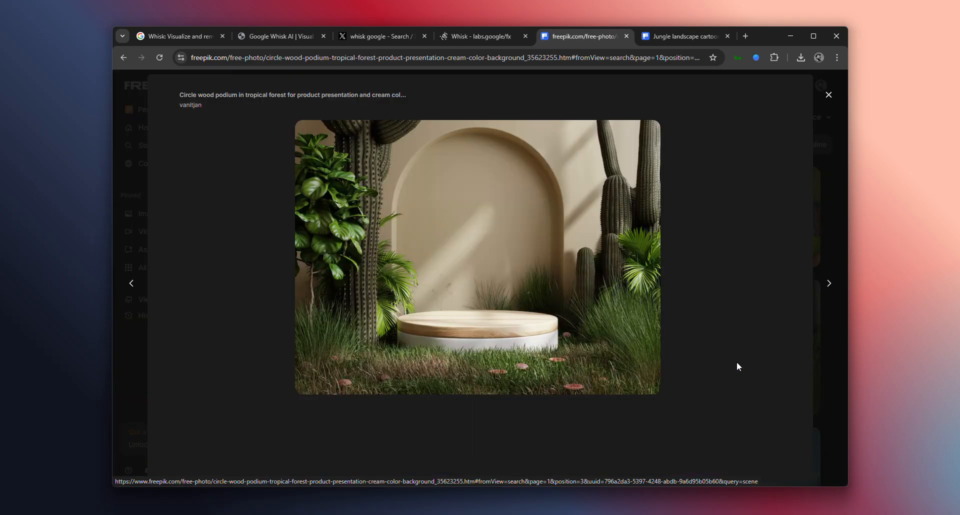
{"action": "left_click", "coordinate": [787, 101]}
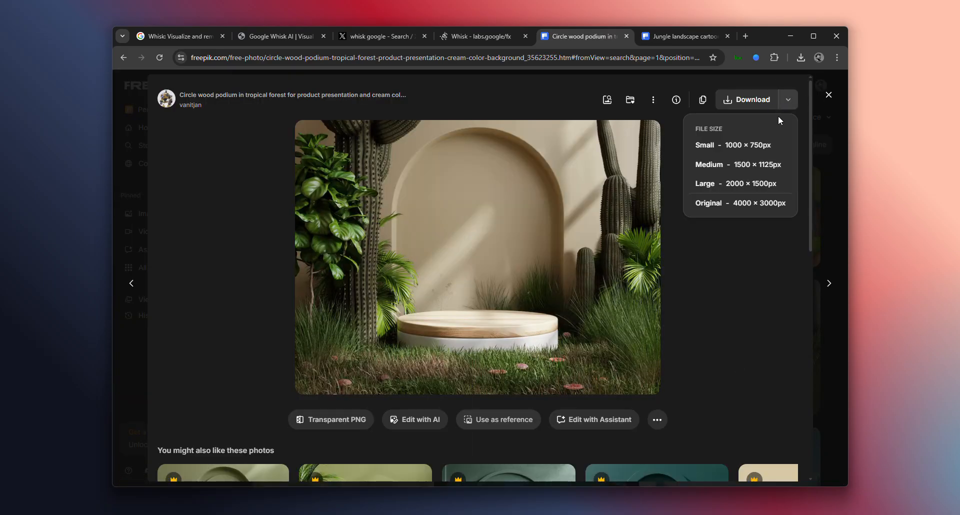
{"action": "left_click", "coordinate": [727, 146]}
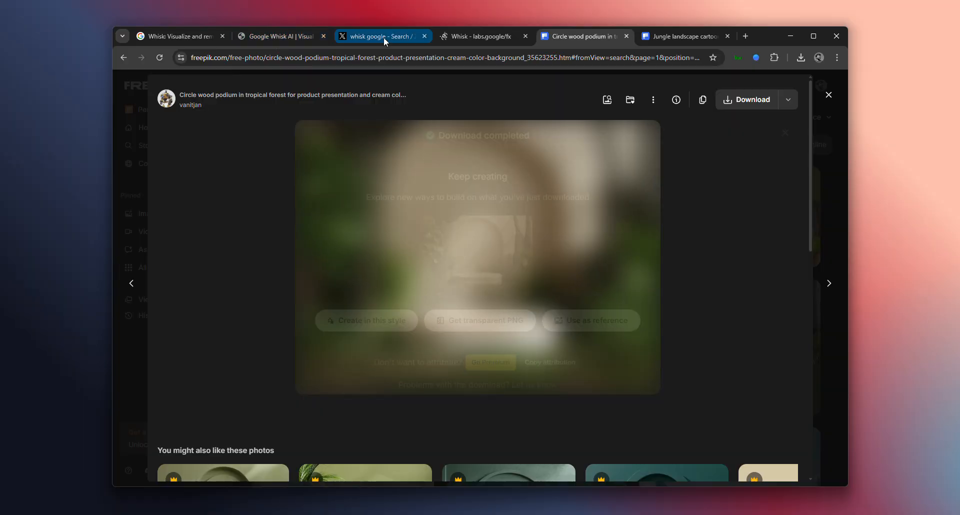
Return to Whisk and upload the downloaded podium image 5128 as the scene
{"action": "left_click", "coordinate": [470, 44]}
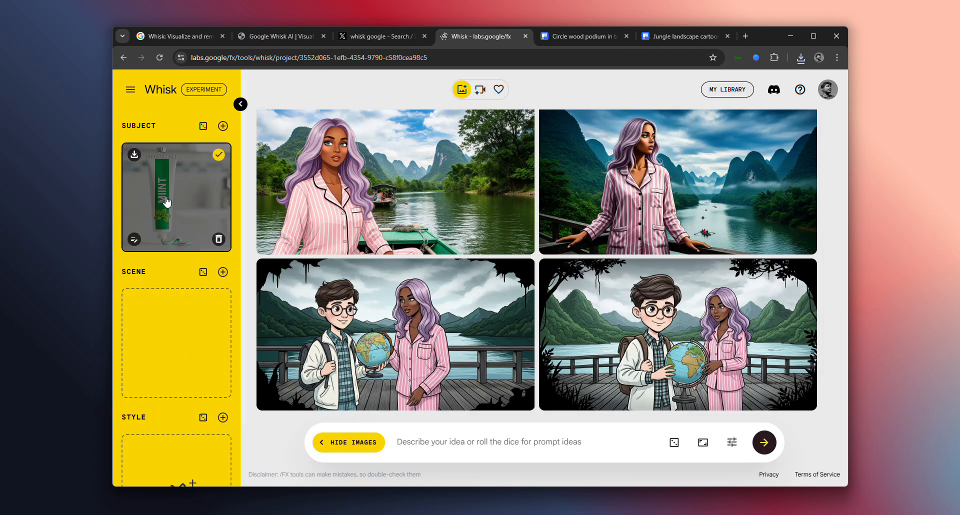
{"action": "mouse_move", "coordinate": [180, 367]}
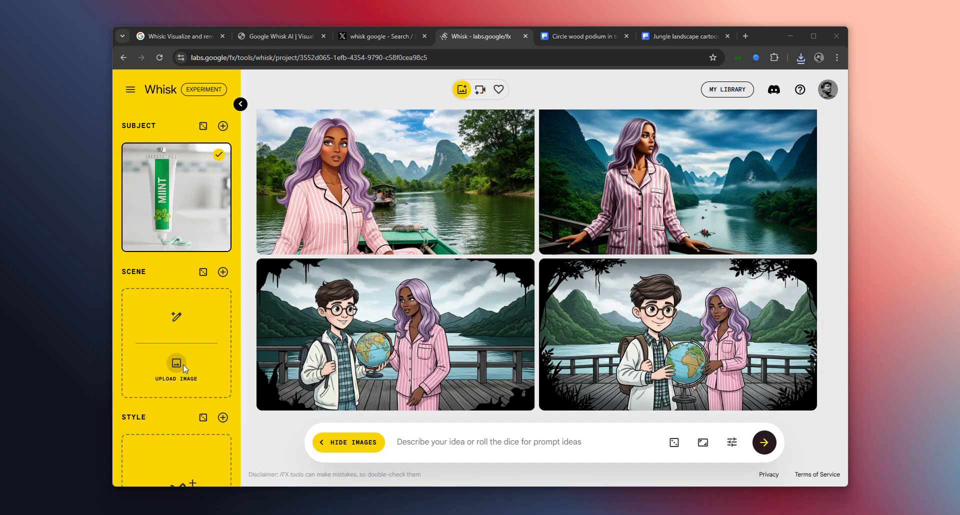
{"action": "left_click", "coordinate": [183, 365]}
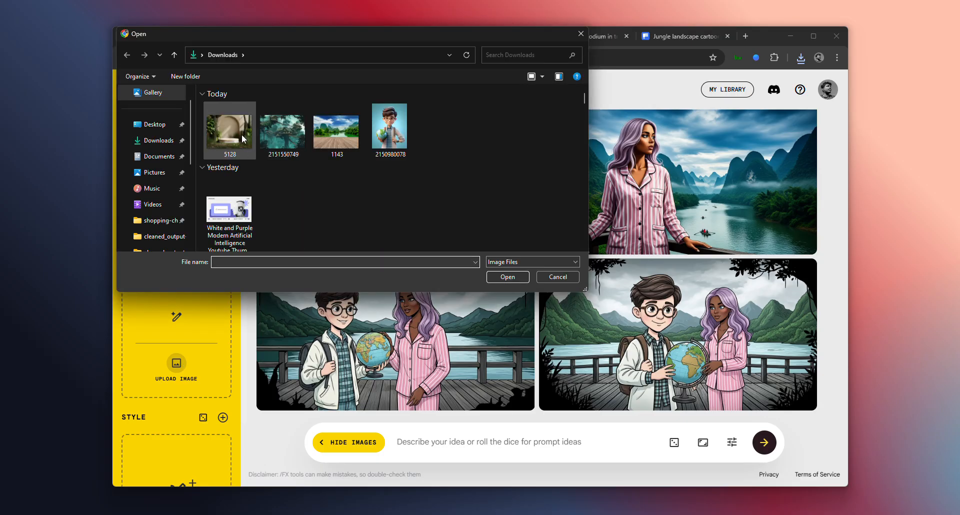
{"action": "left_click", "coordinate": [241, 134]}
{"action": "left_click", "coordinate": [497, 278]}
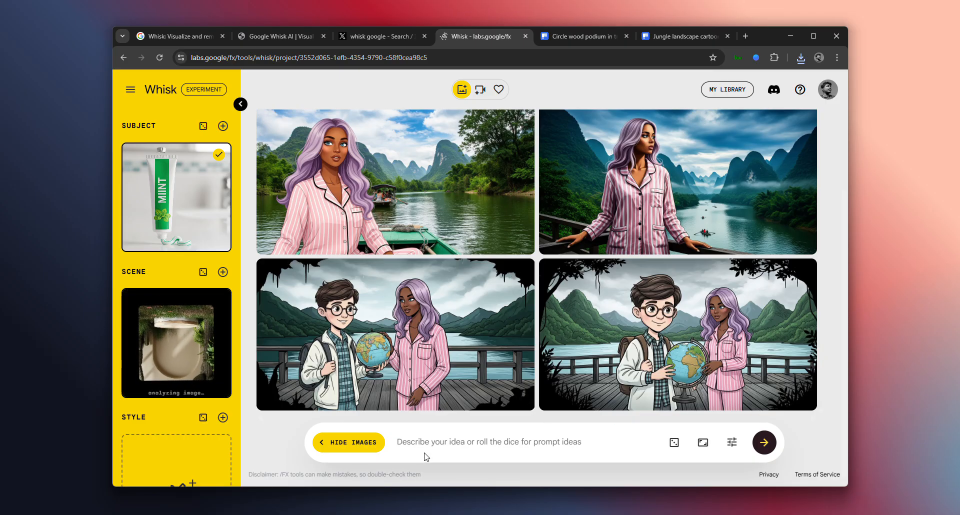
Enter the prompt "toothpaste on the scene like a ad comercial" and generate images with the toothpaste subject and podium scene
{"action": "left_click", "coordinate": [431, 441]}
{"action": "type", "text": "to"}
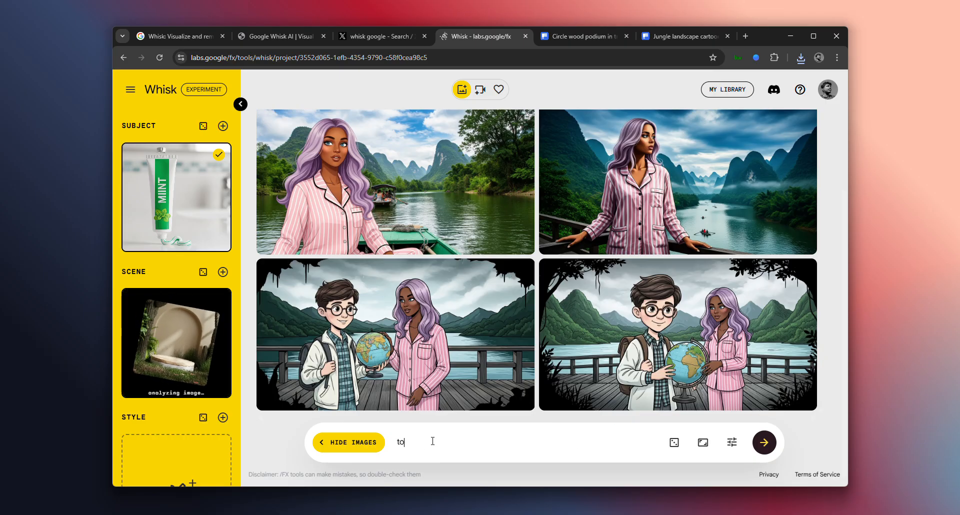
{"action": "type", "text": "othpas"}
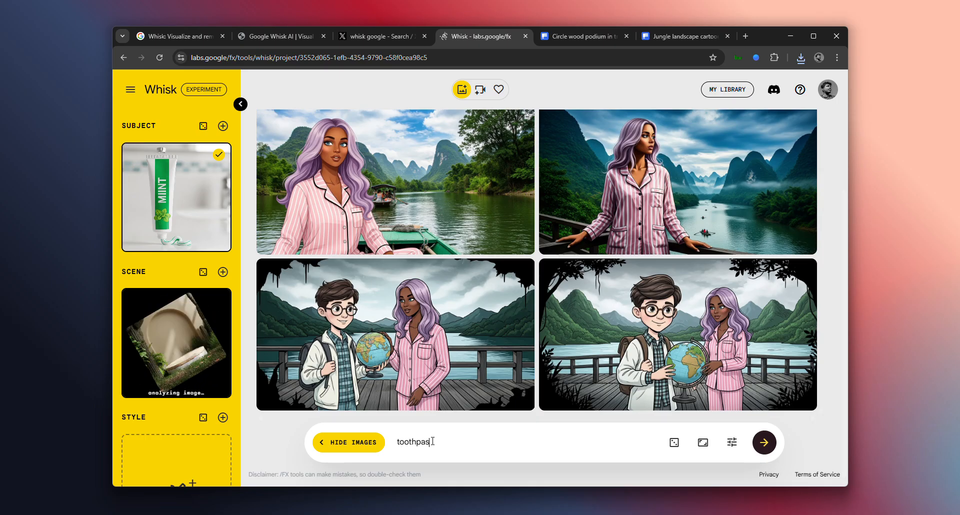
{"action": "type", "text": "te "}
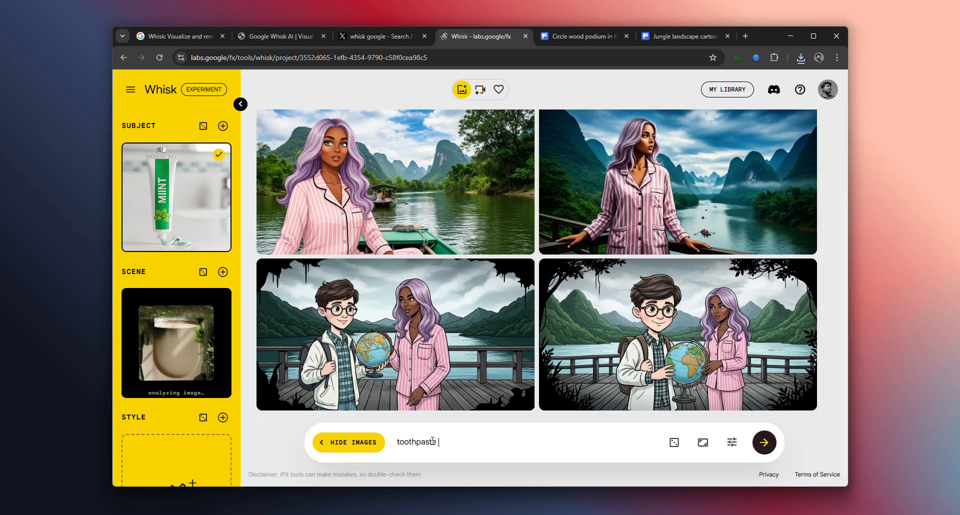
{"action": "type", "text": "on the scene like a ad comercial"}
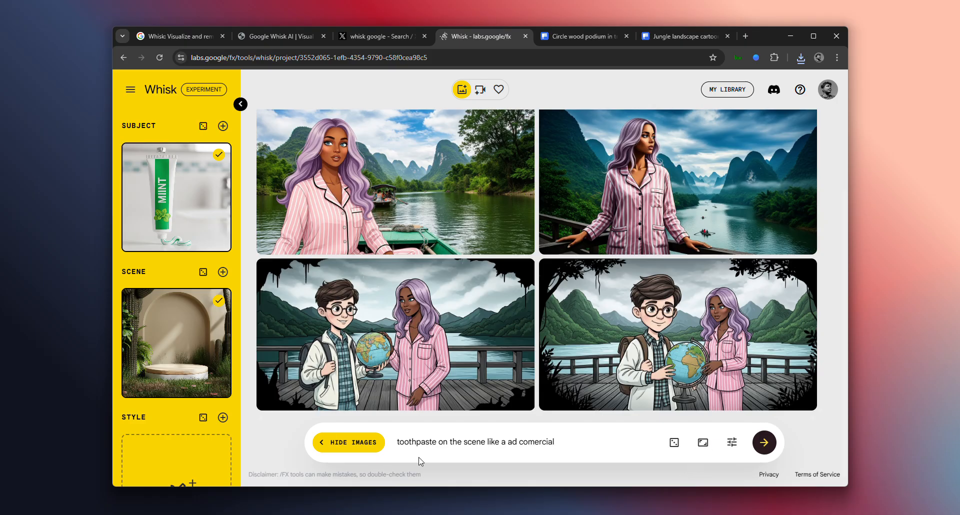
{"action": "scroll", "coordinate": [193, 440], "scroll_direction": "down", "scroll_amount": 2}
{"action": "scroll", "coordinate": [193, 445], "scroll_direction": "up", "scroll_amount": 2}
{"action": "left_click", "coordinate": [763, 443]}
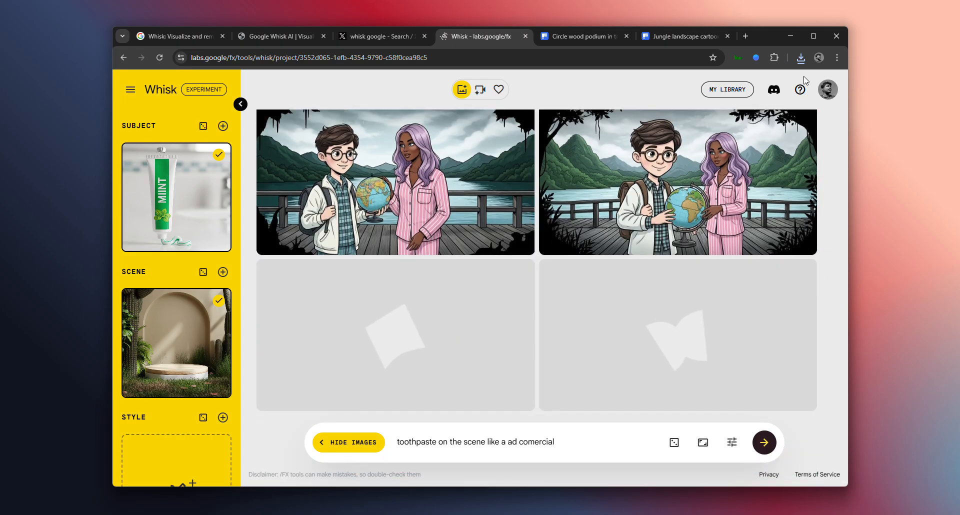
Check the remaining AI credits in the account details, closing them again after viewing
{"action": "left_click", "coordinate": [821, 99]}
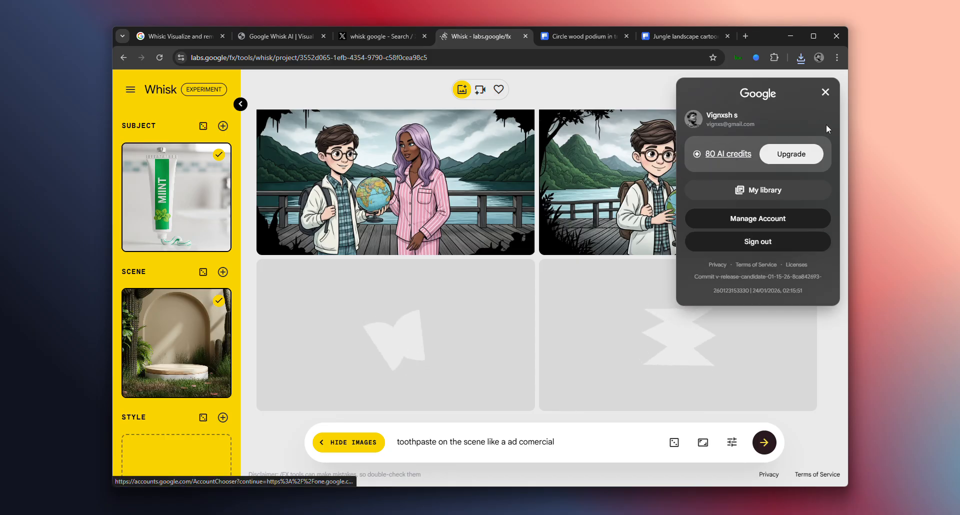
{"action": "left_click", "coordinate": [830, 97]}
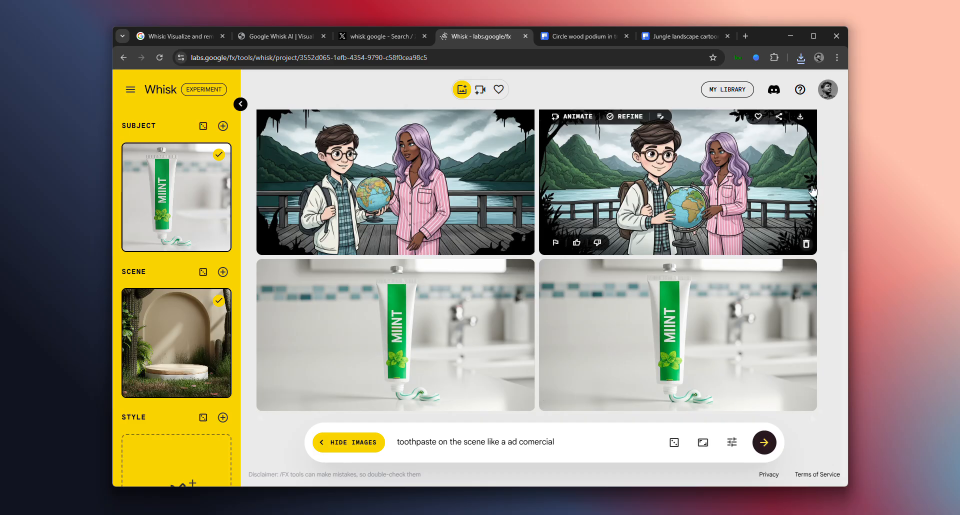
{"action": "left_click", "coordinate": [827, 90]}
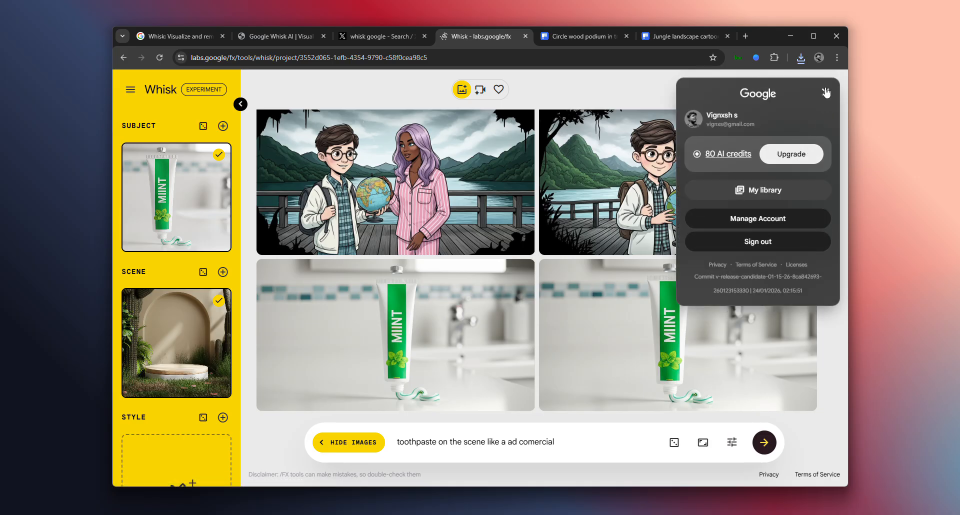
{"action": "left_click", "coordinate": [826, 92]}
Compare the generated toothpaste images with the subject and scene references, the empty style slot and the prompt wording
{"action": "scroll", "coordinate": [219, 447], "scroll_direction": "down", "scroll_amount": 2}
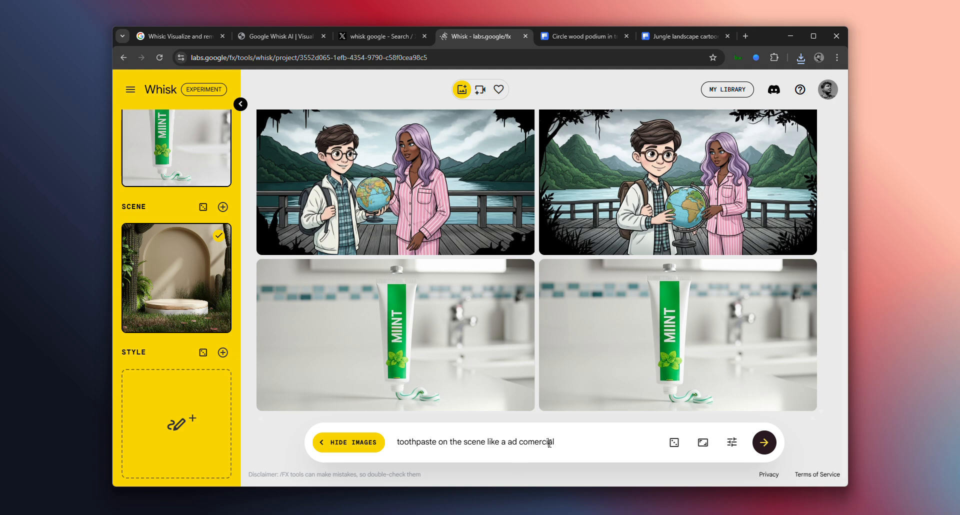
{"action": "scroll", "coordinate": [187, 352], "scroll_direction": "up", "scroll_amount": 1}
{"action": "scroll", "coordinate": [184, 359], "scroll_direction": "down", "scroll_amount": 1}
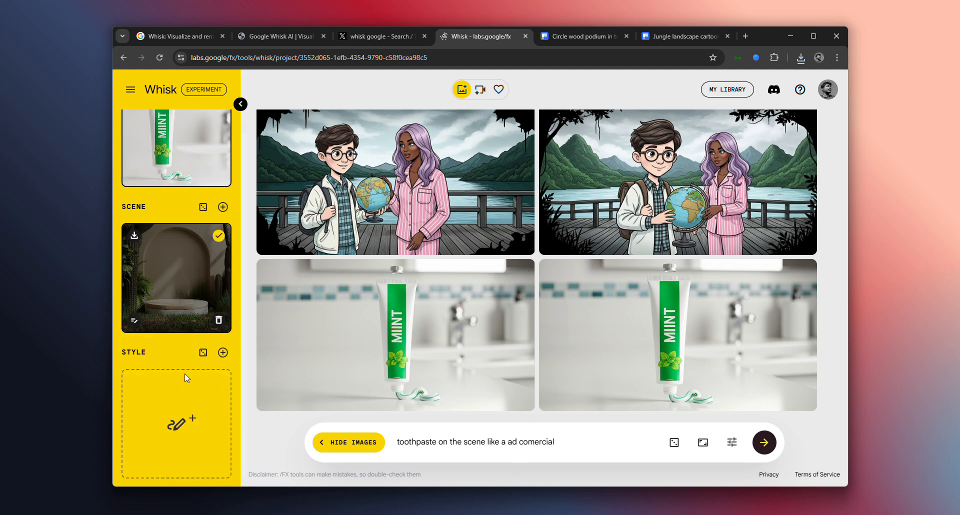
{"action": "mouse_move", "coordinate": [208, 382]}
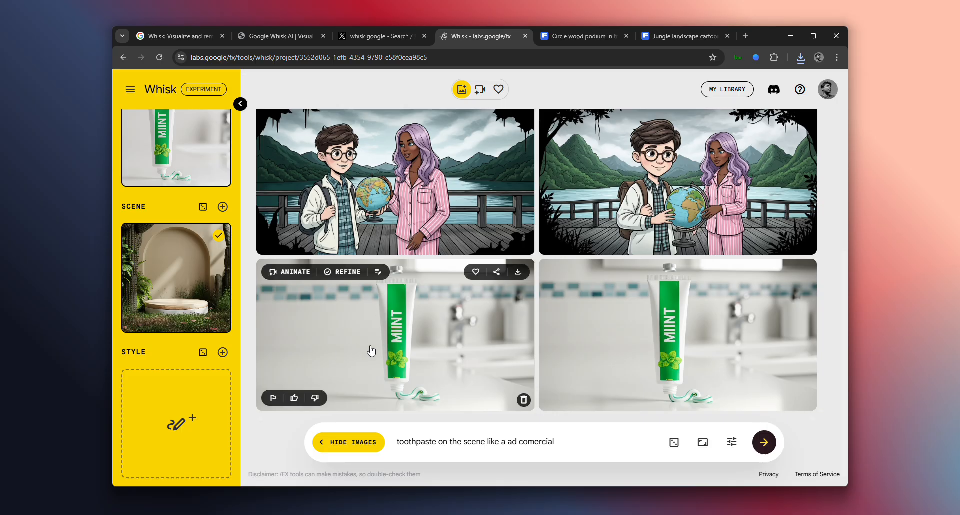
{"action": "scroll", "coordinate": [372, 352], "scroll_direction": "up", "scroll_amount": 5}
{"action": "scroll", "coordinate": [374, 356], "scroll_direction": "down", "scroll_amount": 5}
{"action": "scroll", "coordinate": [376, 359], "scroll_direction": "up", "scroll_amount": 2}
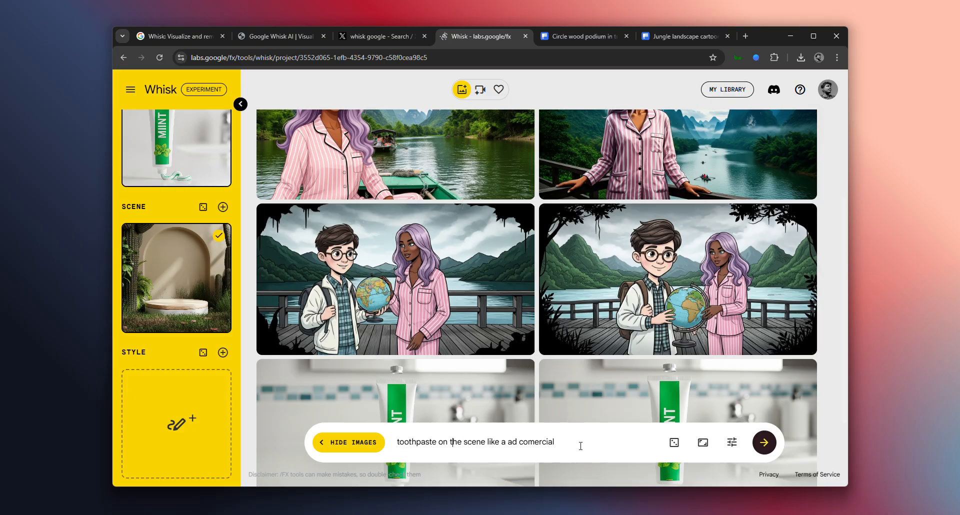
{"action": "left_click_drag", "start_coordinate": [580, 446], "coordinate": [483, 443]}
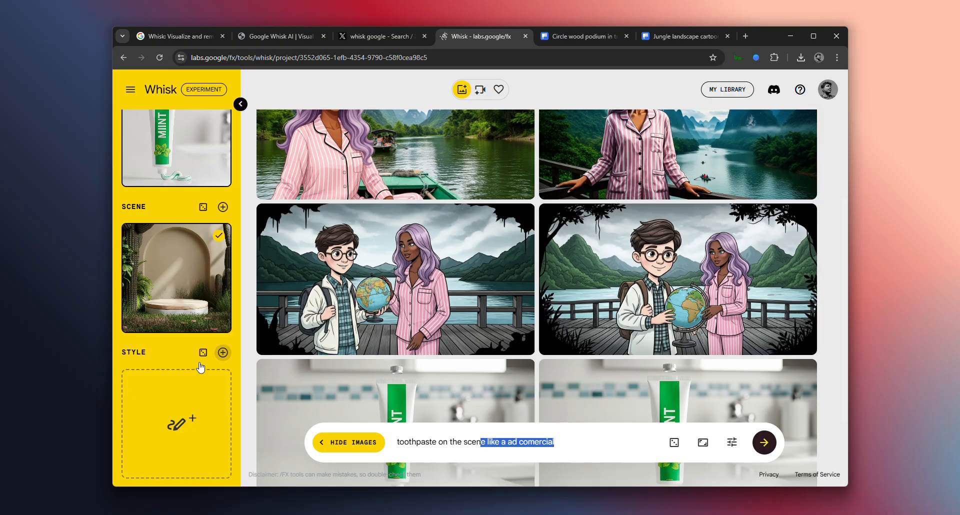
{"action": "scroll", "coordinate": [200, 367], "scroll_direction": "up", "scroll_amount": 2}
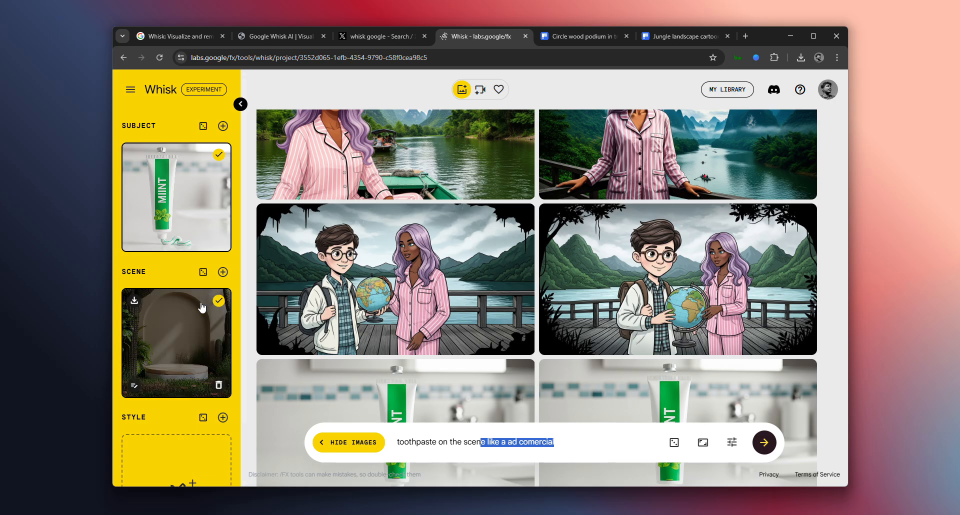
Clear the prompt text and generate images from only the toothpaste subject and podium scene
{"action": "left_click", "coordinate": [438, 442]}
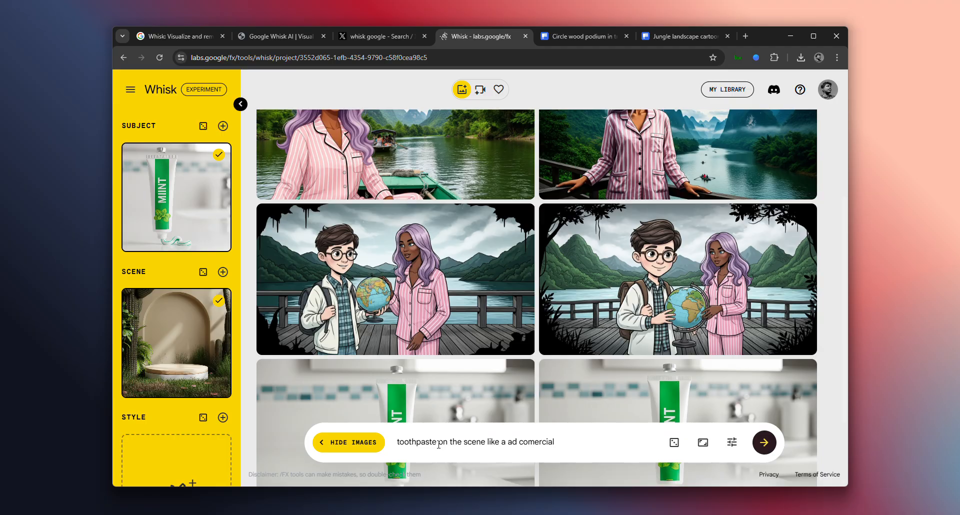
{"action": "key", "text": "ctrl+a"}
{"action": "key", "text": "BackSpace"}
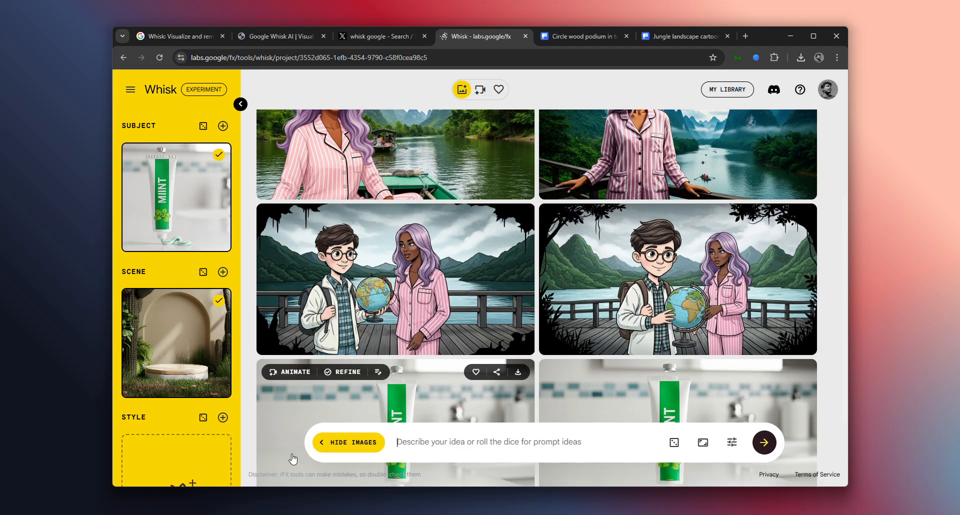
{"action": "left_click", "coordinate": [770, 445]}
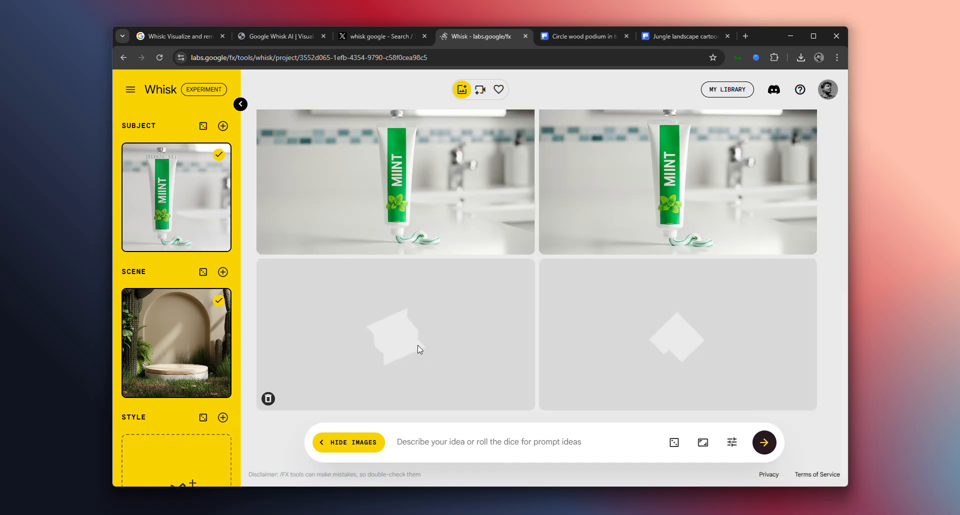
Refine the first toothpaste image with the arch and cacti using the prompt "toothpaste should be closed and it should be on tp of a rounded stand"
{"action": "scroll", "coordinate": [226, 433], "scroll_direction": "down", "scroll_amount": 2}
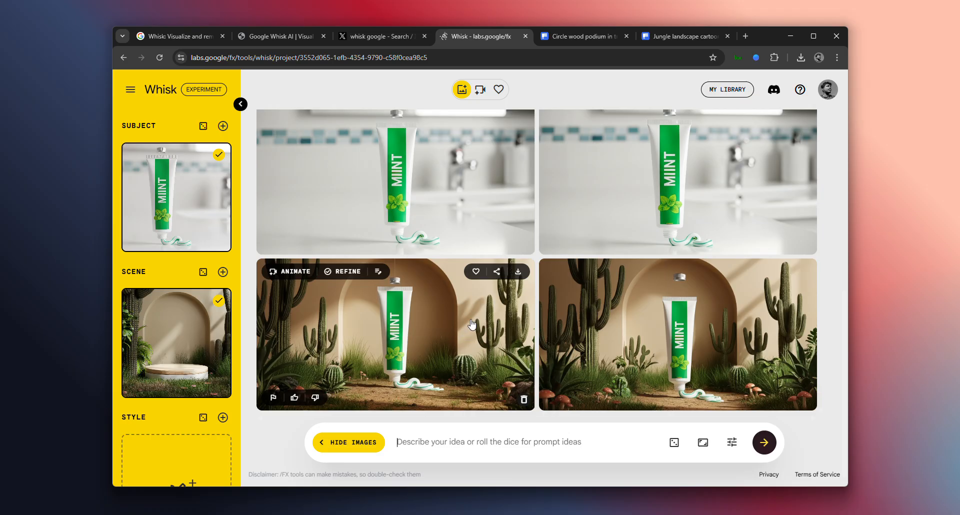
{"action": "left_click", "coordinate": [331, 345]}
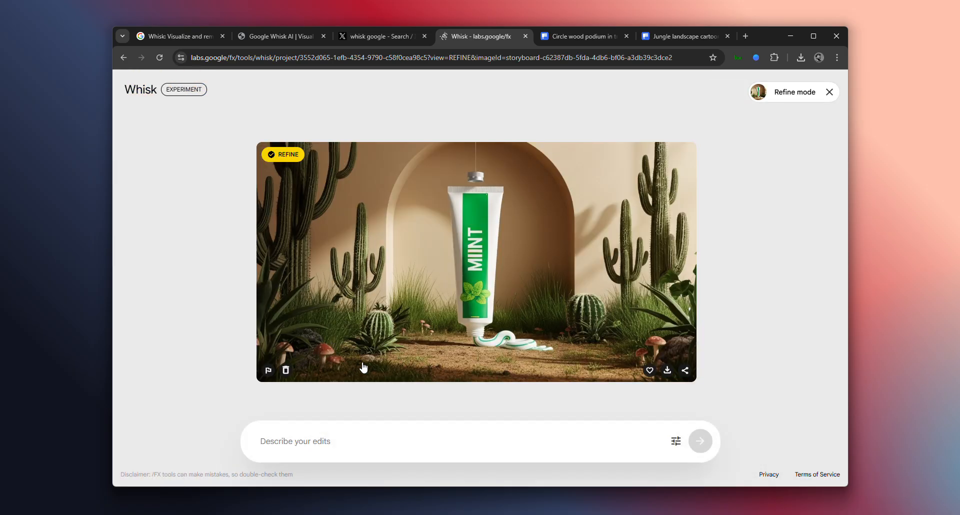
{"action": "left_click", "coordinate": [402, 434]}
{"action": "type", "text": "t"}
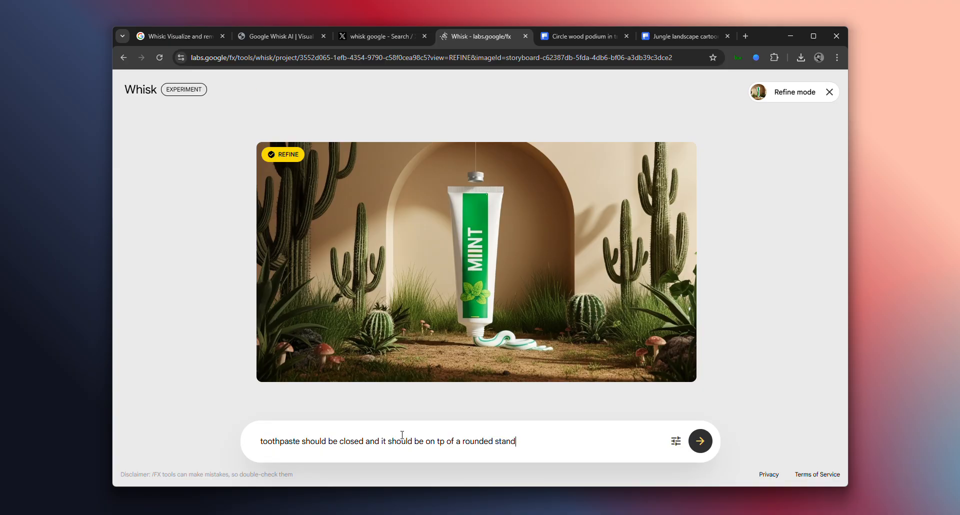
{"action": "key", "text": "Return"}
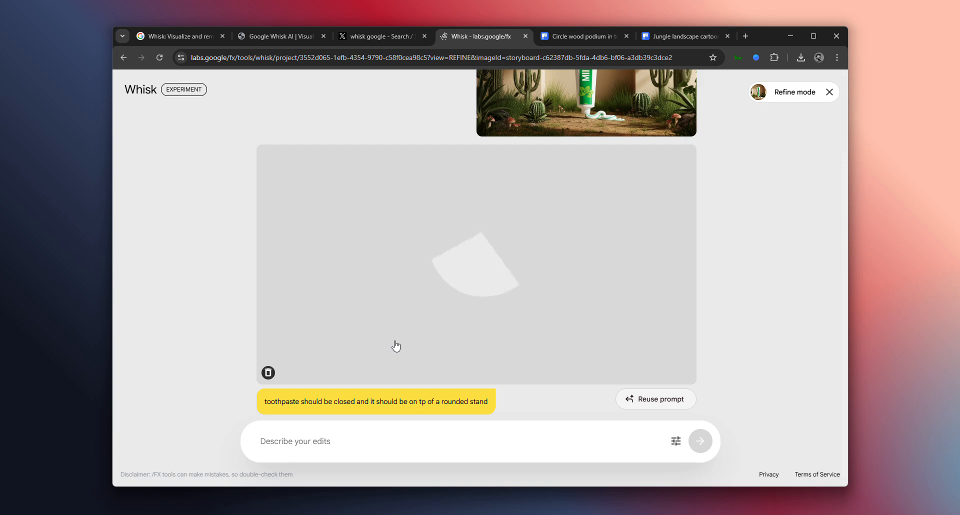
Compare the refined toothpaste image with its original and leave the refine mode
{"action": "scroll", "coordinate": [569, 245], "scroll_direction": "up", "scroll_amount": 1}
{"action": "scroll", "coordinate": [551, 248], "scroll_direction": "down", "scroll_amount": 1}
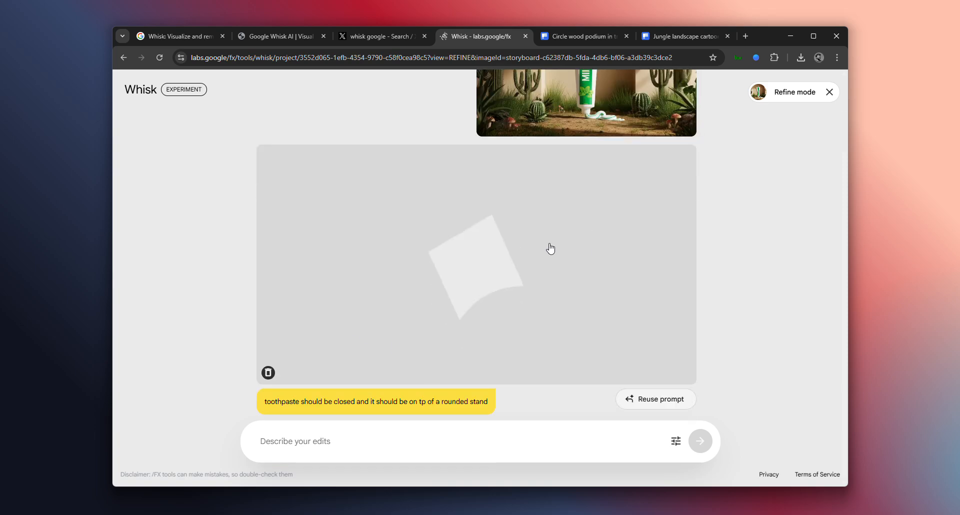
{"action": "scroll", "coordinate": [550, 249], "scroll_direction": "up", "scroll_amount": 2}
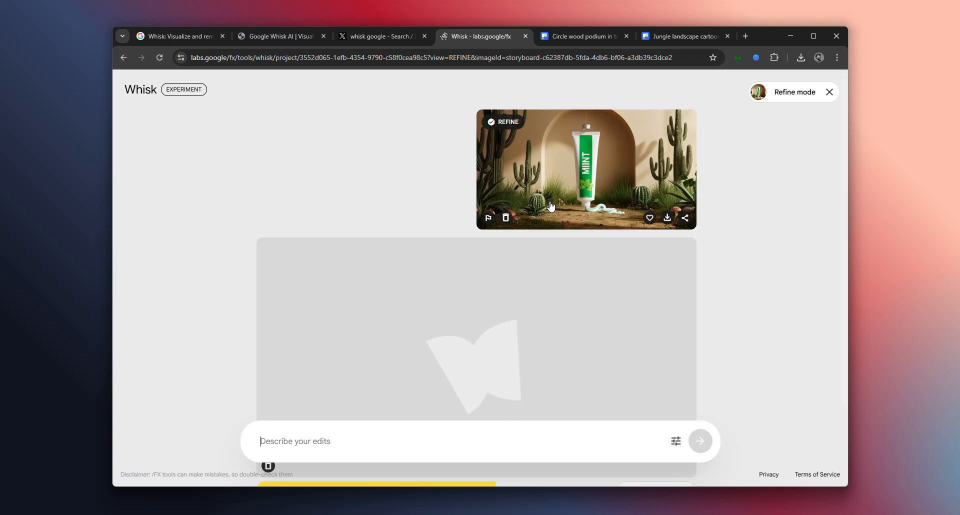
{"action": "scroll", "coordinate": [521, 371], "scroll_direction": "down", "scroll_amount": 2}
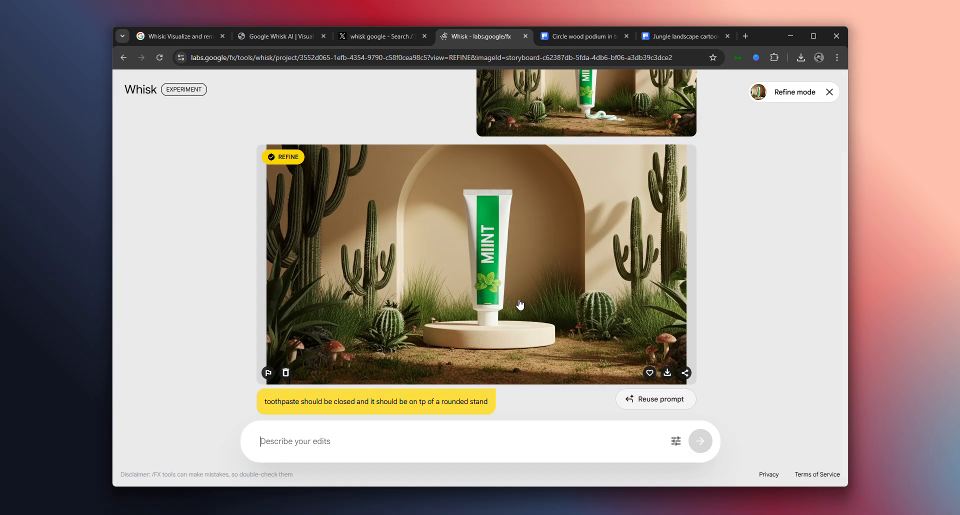
{"action": "left_click", "coordinate": [829, 99]}
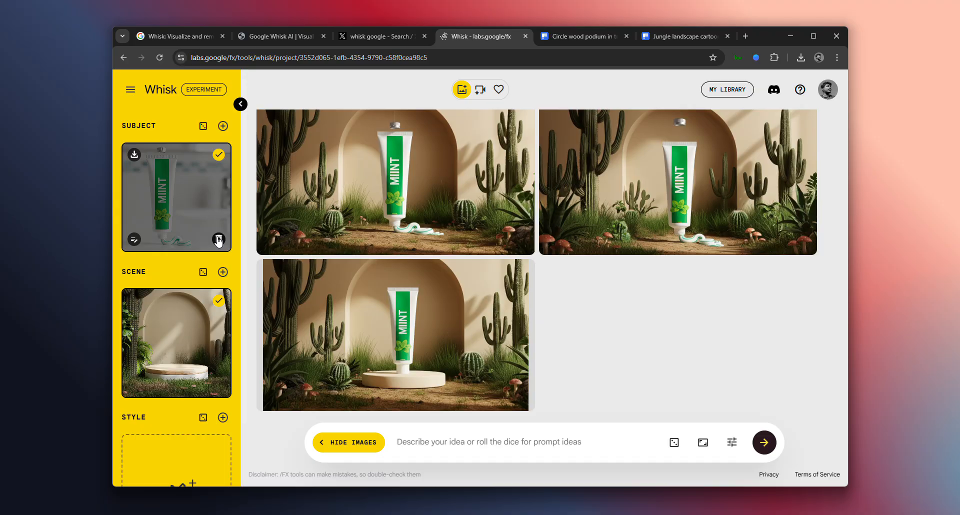
Replace the toothpaste subject and podium scene with random ones, add a random style, and generate images from all three
{"action": "left_click", "coordinate": [218, 240]}
{"action": "left_click", "coordinate": [218, 386]}
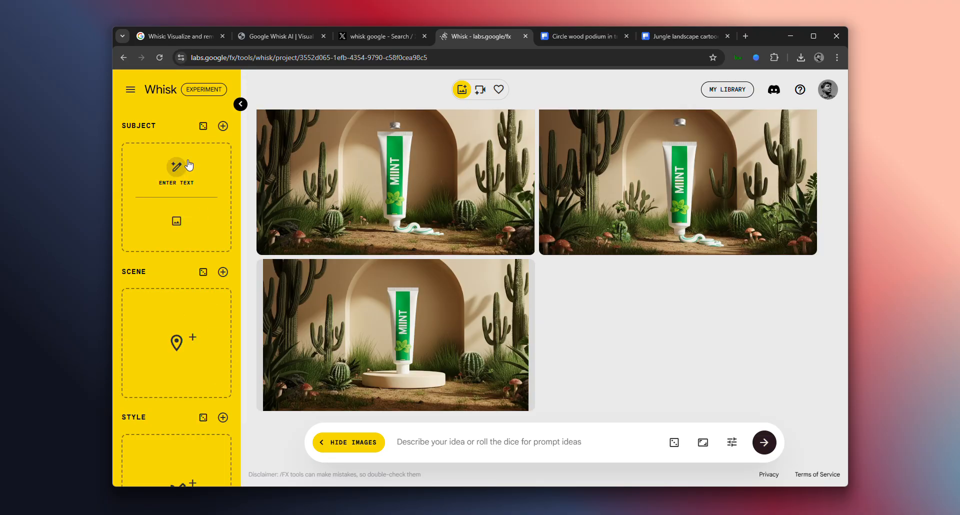
{"action": "left_click", "coordinate": [203, 126]}
{"action": "left_click", "coordinate": [203, 273]}
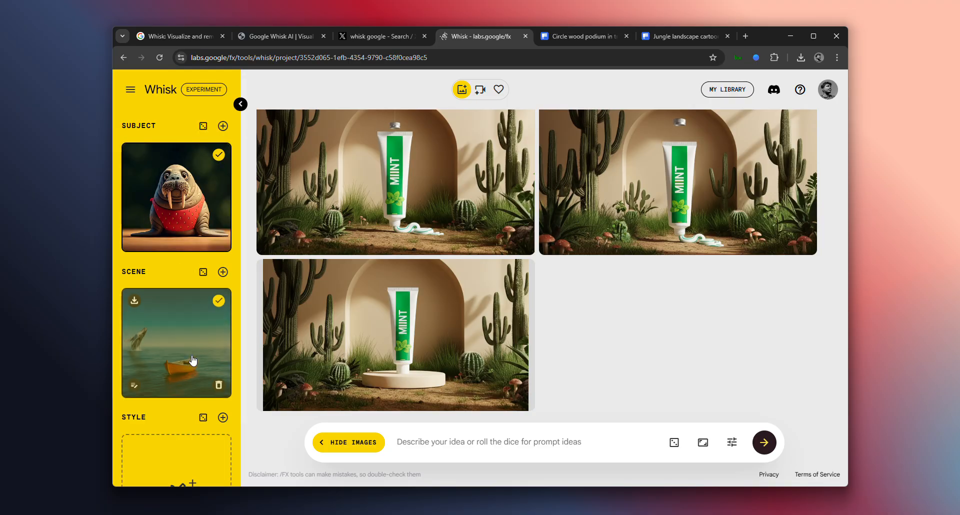
{"action": "left_click", "coordinate": [203, 417]}
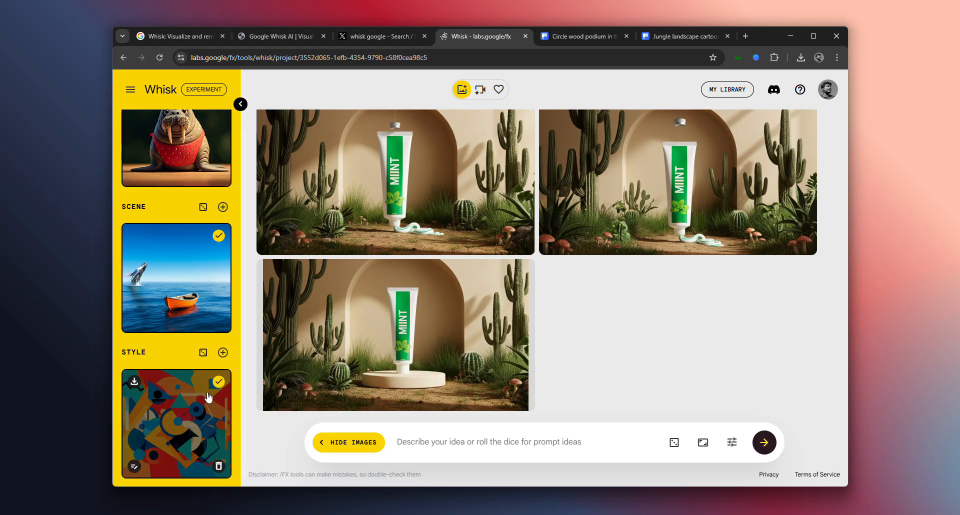
{"action": "left_click", "coordinate": [761, 443]}
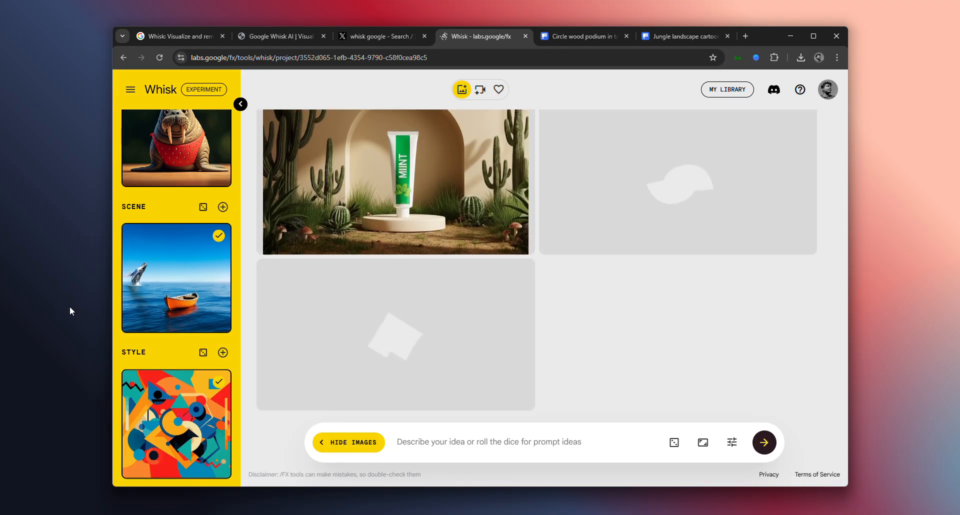
Check the account details while the images generate, closing them again after viewing
{"action": "scroll", "coordinate": [187, 197], "scroll_direction": "up", "scroll_amount": 2}
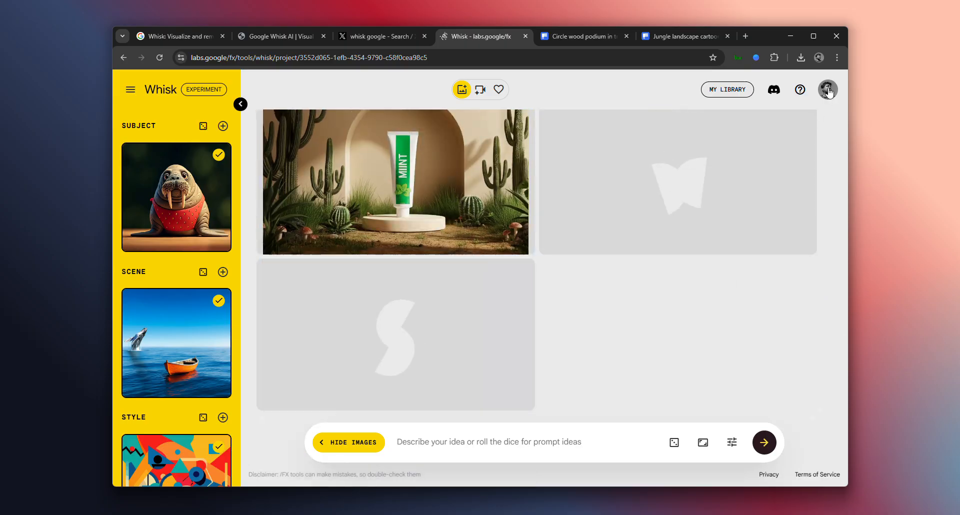
{"action": "left_click", "coordinate": [827, 90]}
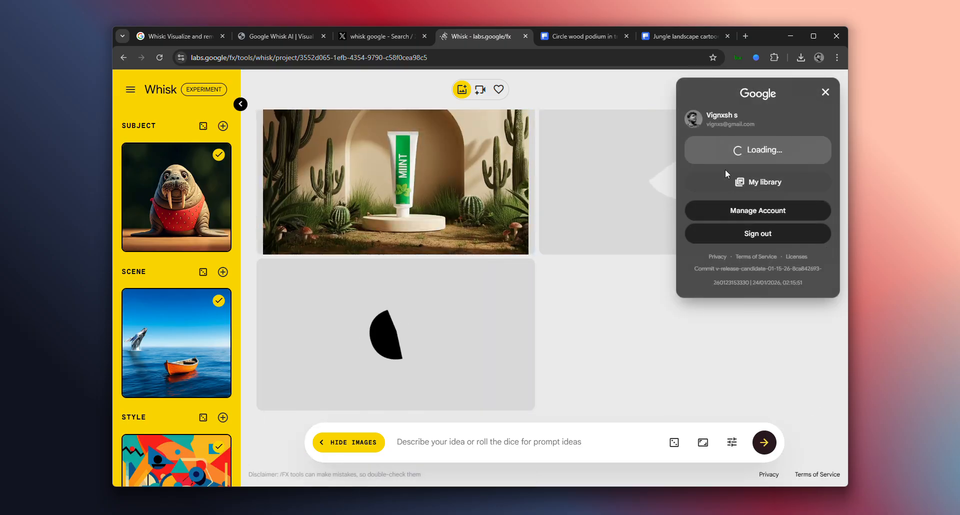
{"action": "left_click", "coordinate": [826, 92]}
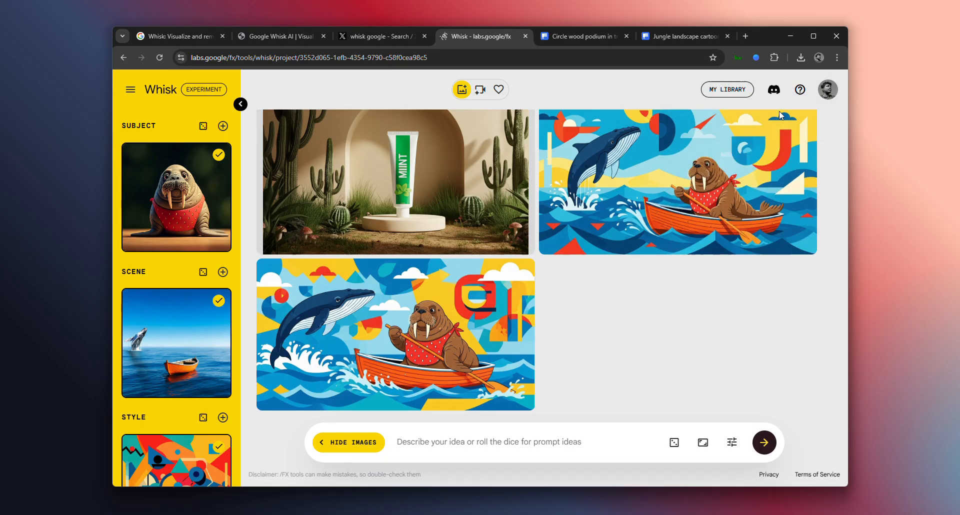
Compare the generated walrus images with the subject, scene and style references
{"action": "mouse_move", "coordinate": [190, 352]}
{"action": "mouse_move", "coordinate": [402, 300]}
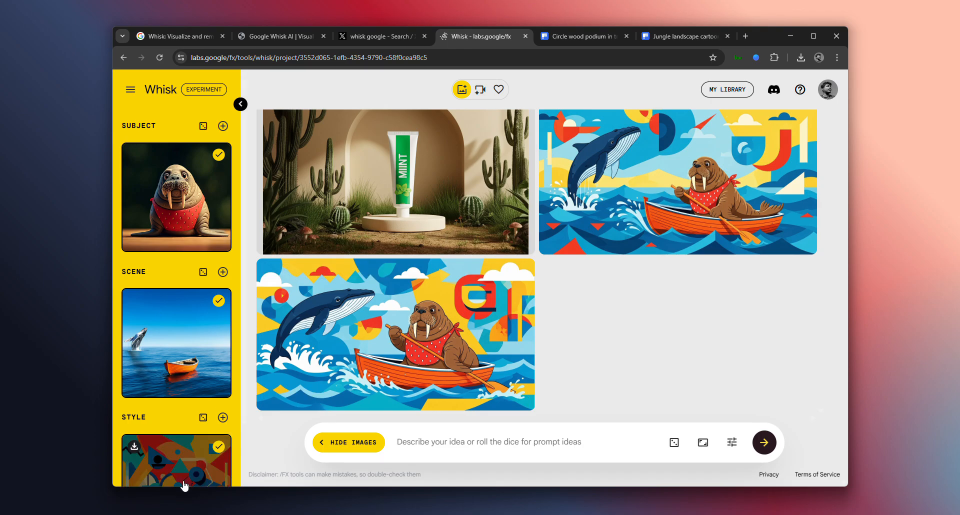
{"action": "scroll", "coordinate": [183, 479], "scroll_direction": "down", "scroll_amount": 2}
{"action": "scroll", "coordinate": [561, 346], "scroll_direction": "up", "scroll_amount": 4}
{"action": "scroll", "coordinate": [562, 350], "scroll_direction": "down", "scroll_amount": 3}
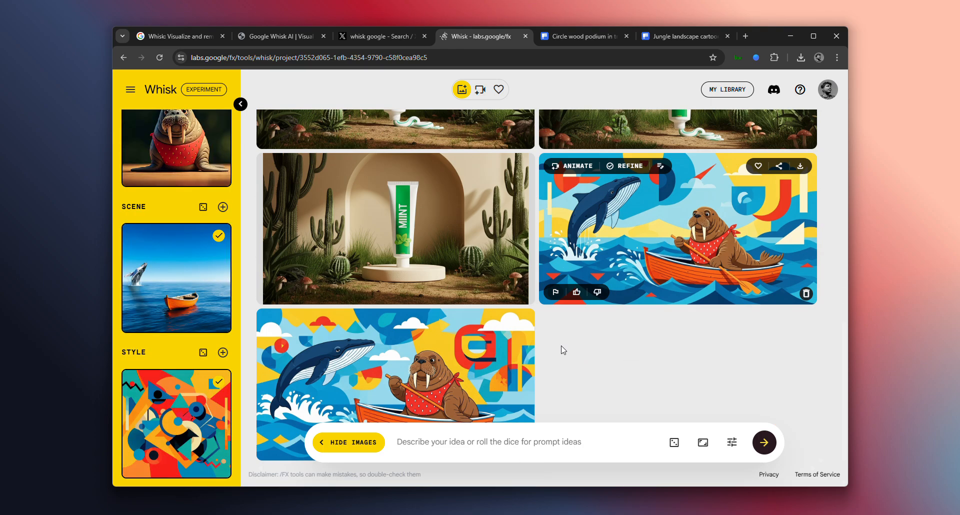
{"action": "scroll", "coordinate": [561, 347], "scroll_direction": "down", "scroll_amount": 1}
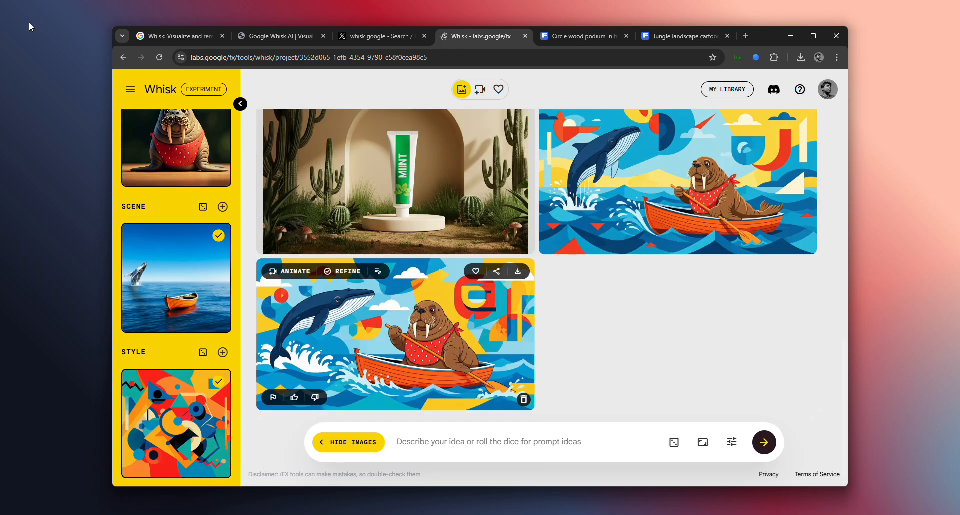
{"action": "left_click", "coordinate": [131, 93]}
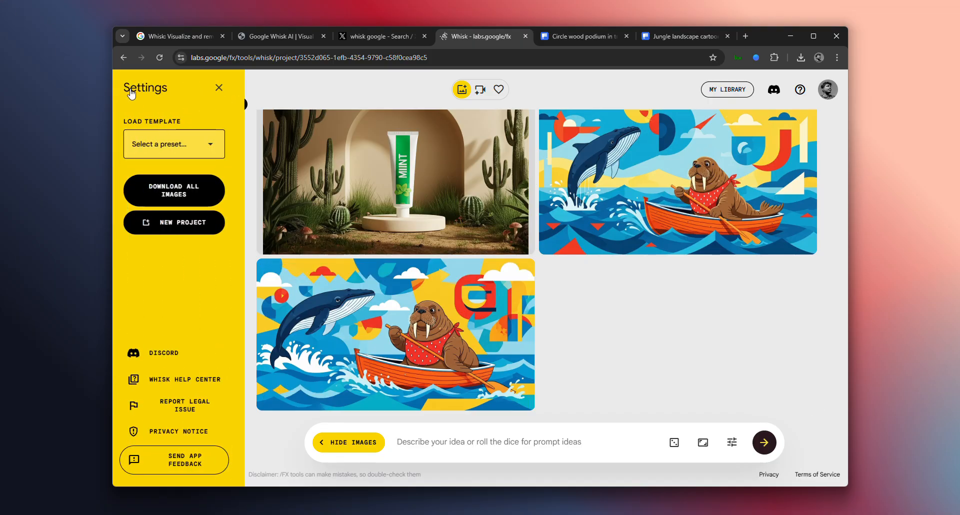
{"action": "left_click", "coordinate": [618, 319]}
Find the earlier image of the boy and the purple-haired woman holding a globe on the dock, and open it for animation
{"action": "scroll", "coordinate": [340, 242], "scroll_direction": "up", "scroll_amount": 11}
{"action": "scroll", "coordinate": [342, 256], "scroll_direction": "down", "scroll_amount": 5}
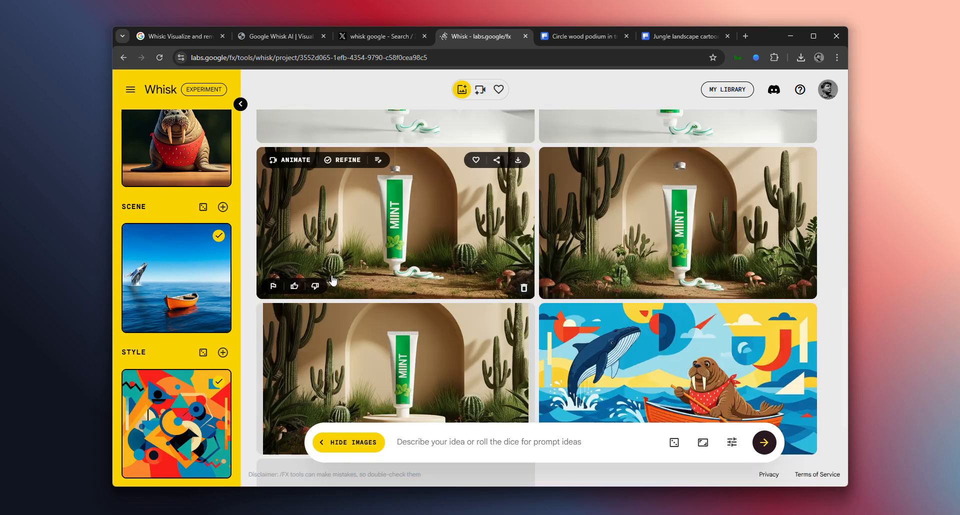
{"action": "scroll", "coordinate": [568, 264], "scroll_direction": "up", "scroll_amount": 8}
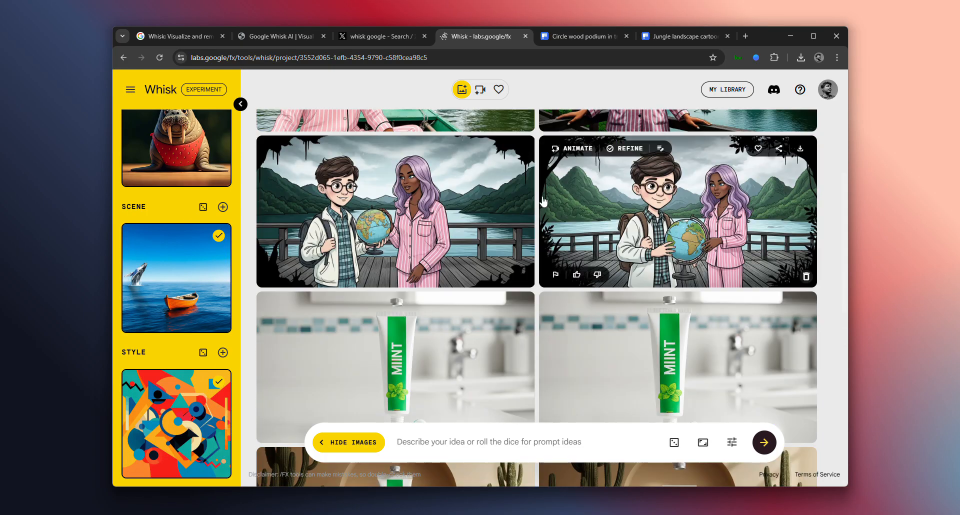
{"action": "scroll", "coordinate": [400, 145], "scroll_direction": "up", "scroll_amount": 5}
{"action": "scroll", "coordinate": [330, 191], "scroll_direction": "up", "scroll_amount": 1}
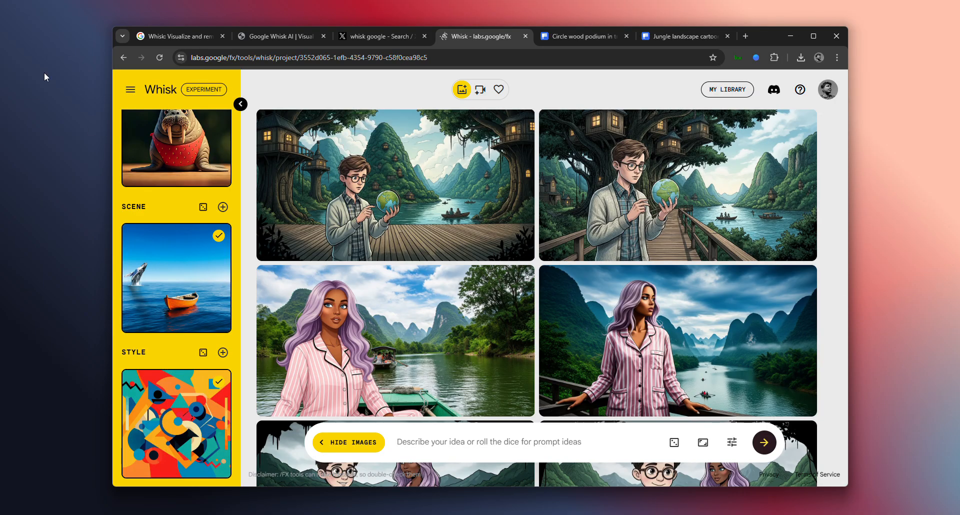
{"action": "mouse_move", "coordinate": [297, 160]}
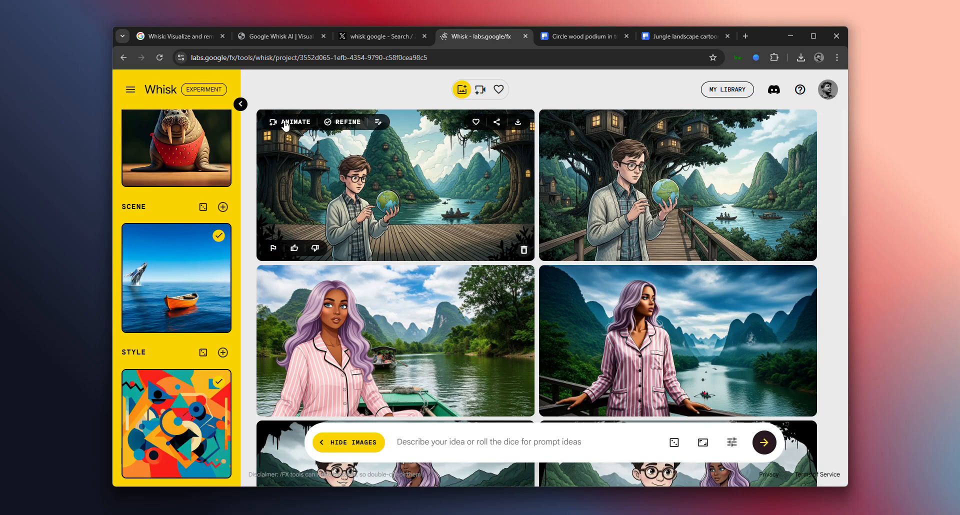
{"action": "scroll", "coordinate": [631, 323], "scroll_direction": "down", "scroll_amount": 4}
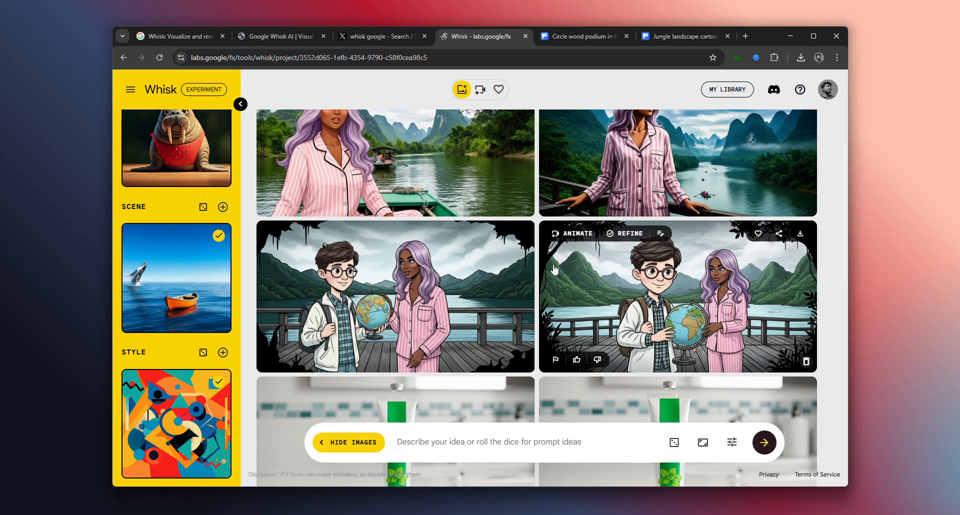
{"action": "left_click", "coordinate": [293, 233]}
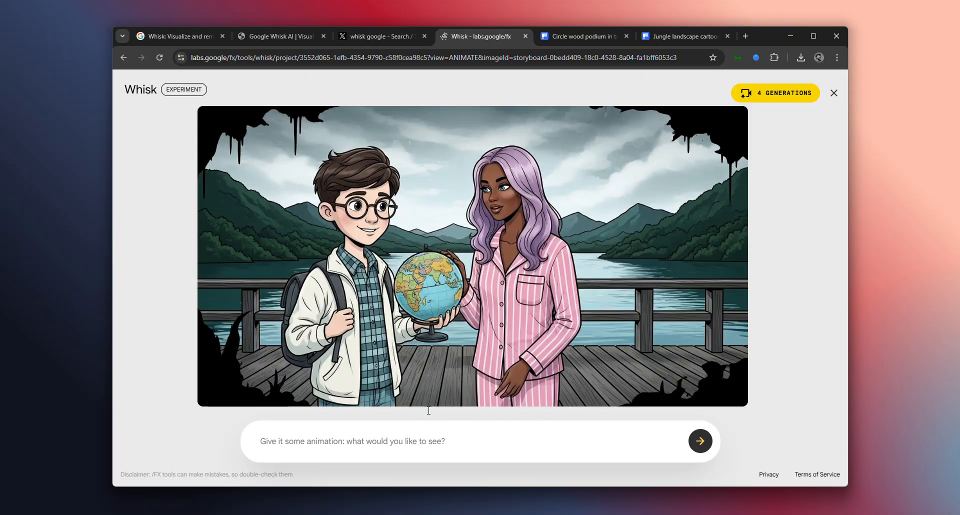
Enter the animation prompt "both subjects jummping into the water" and start generating the video
{"action": "left_click", "coordinate": [450, 431]}
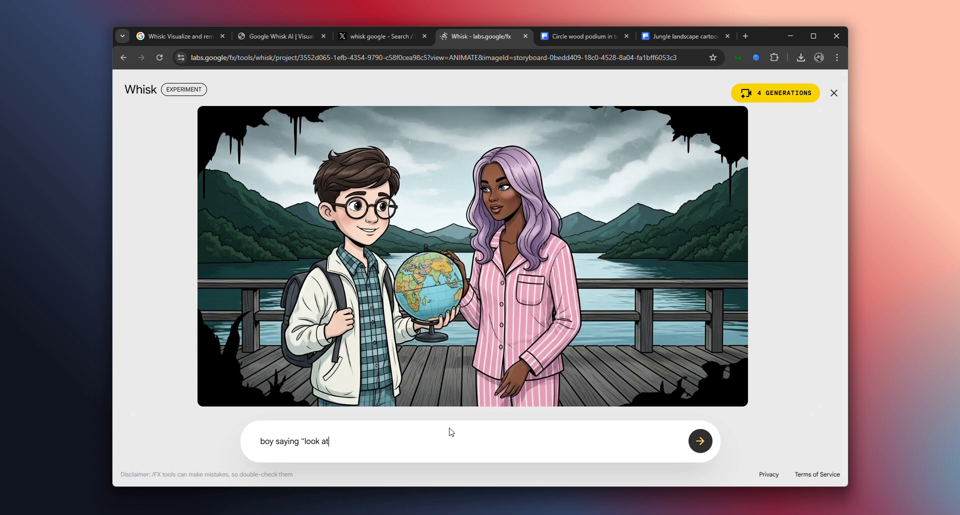
{"action": "key", "text": "BackSpace"}
{"action": "key", "text": "BackSpace"}
{"action": "key", "text": "BackSpace"}
{"action": "key", "text": "BackSpace"}
{"action": "key", "text": "BackSpace"}
{"action": "key", "text": "BackSpace"}
{"action": "type", "text": "bjects jummp"}
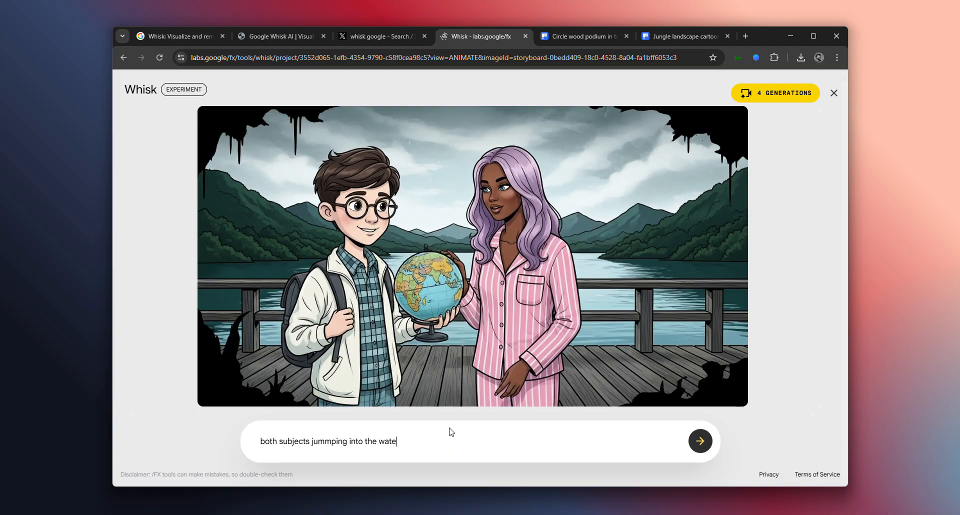
{"action": "key", "text": "Return"}
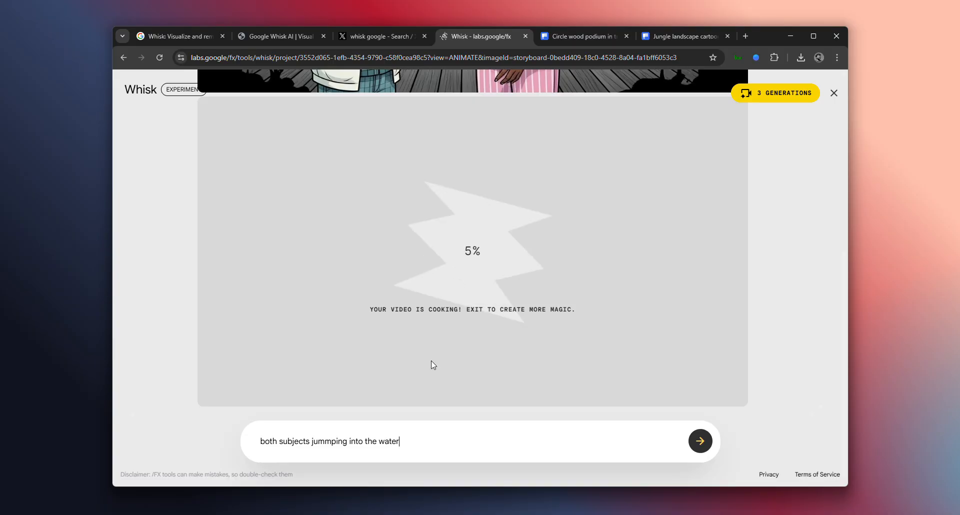
Check the video generation's progress in the animation view and the project's video list, and return to the images
{"action": "scroll", "coordinate": [437, 265], "scroll_direction": "up", "scroll_amount": 5}
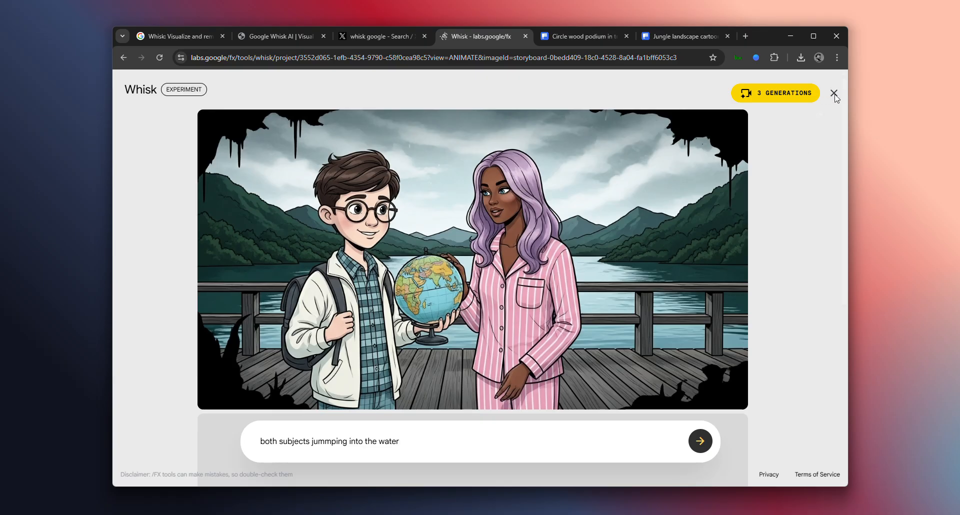
{"action": "scroll", "coordinate": [506, 257], "scroll_direction": "down", "scroll_amount": 5}
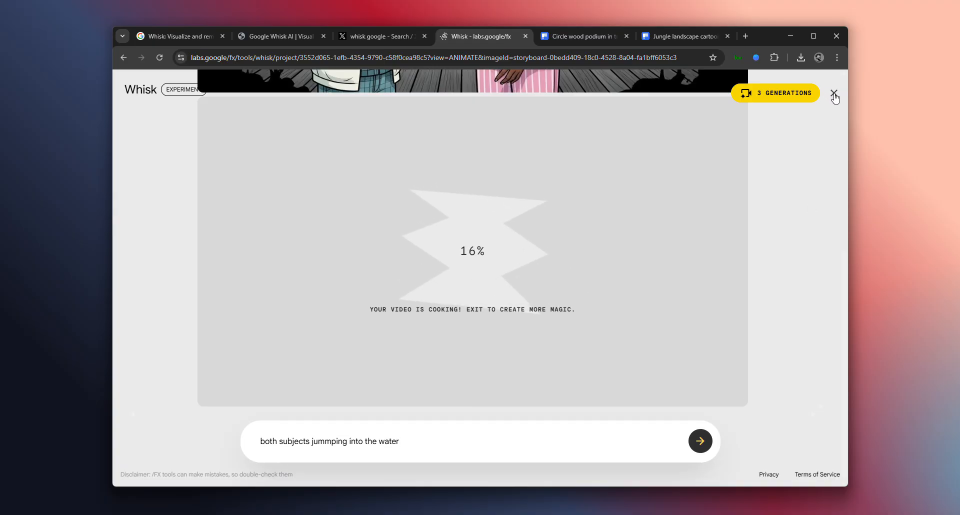
{"action": "scroll", "coordinate": [606, 350], "scroll_direction": "up", "scroll_amount": 5}
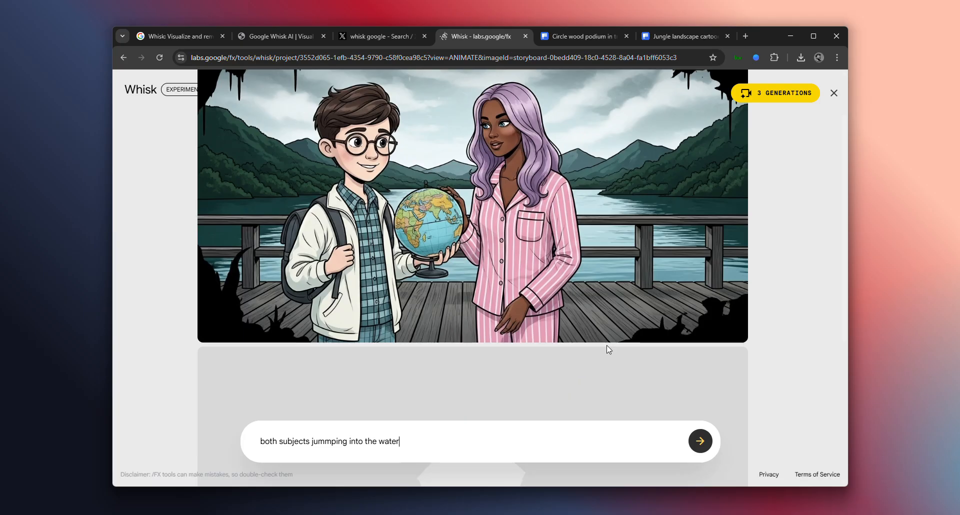
{"action": "scroll", "coordinate": [607, 346], "scroll_direction": "down", "scroll_amount": 4}
{"action": "scroll", "coordinate": [607, 349], "scroll_direction": "down", "scroll_amount": 2}
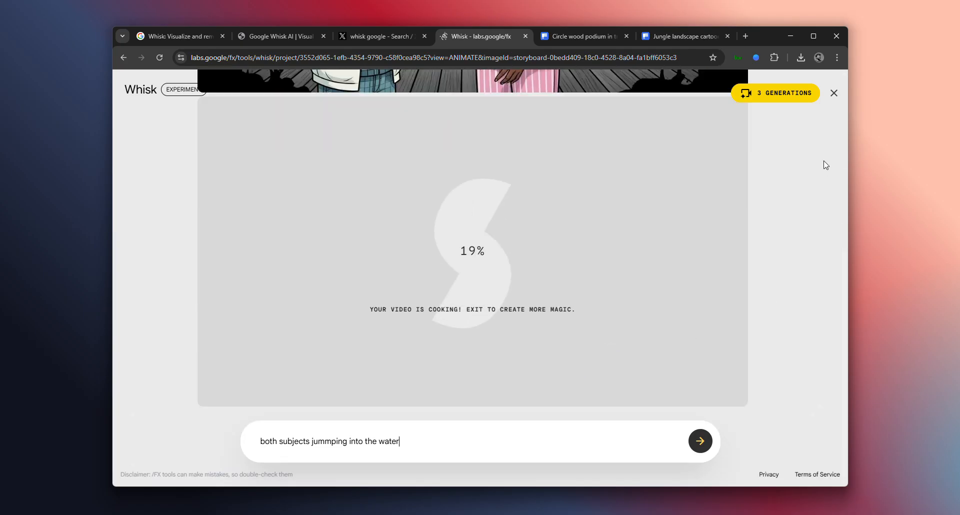
{"action": "left_click", "coordinate": [834, 94]}
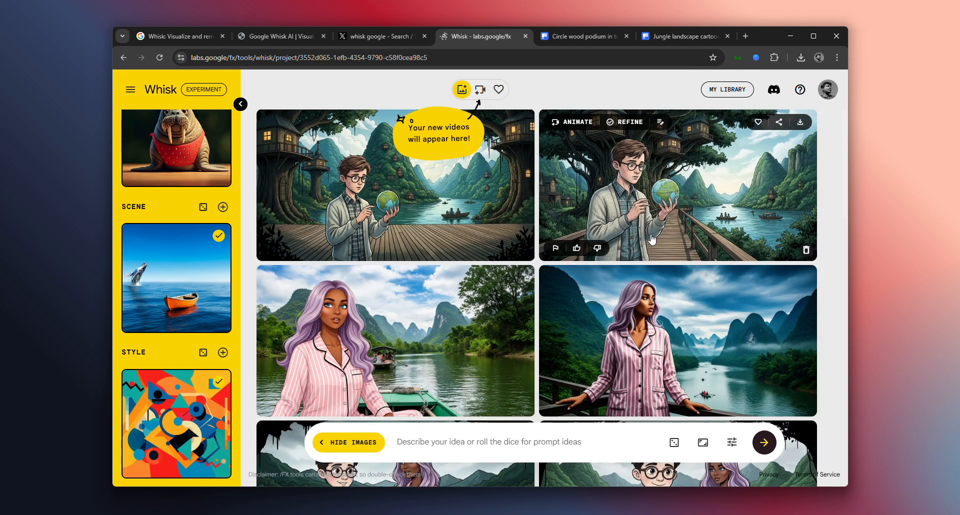
{"action": "left_click", "coordinate": [479, 90]}
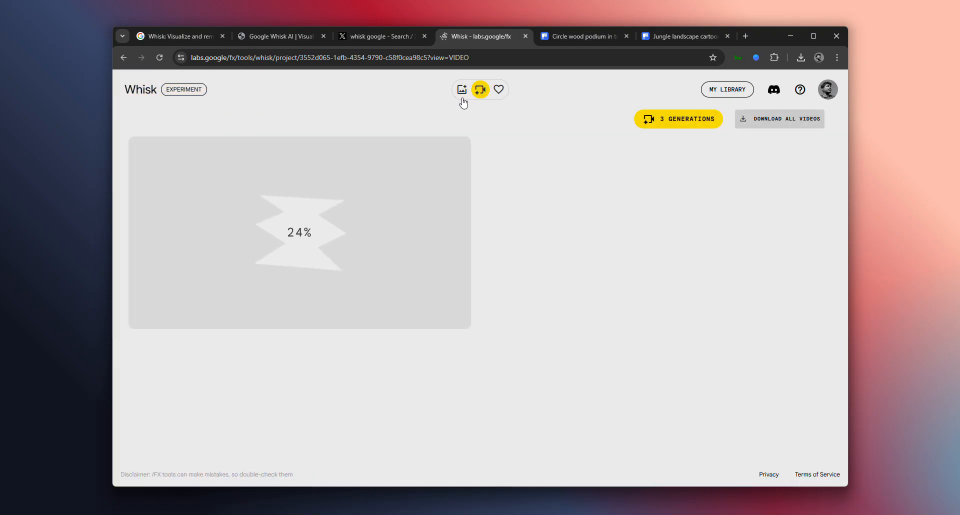
{"action": "left_click", "coordinate": [462, 90]}
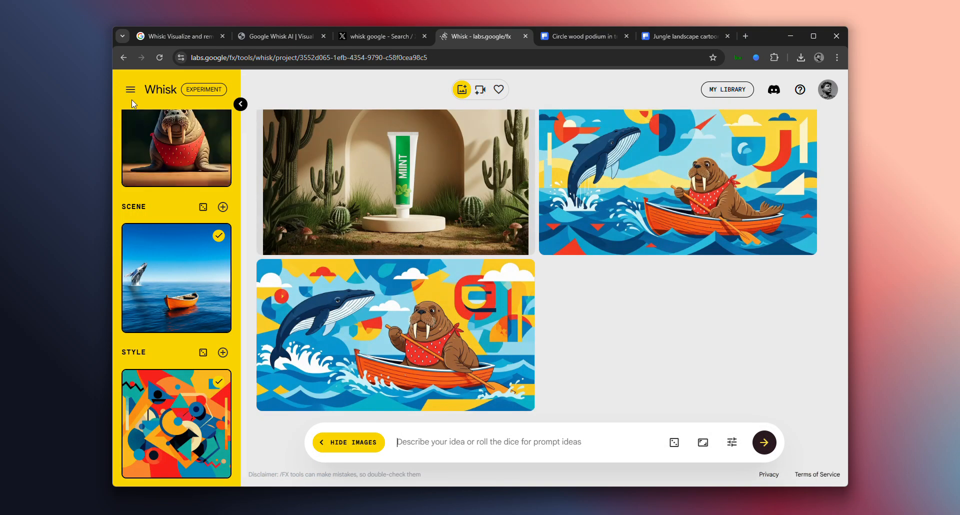
Load the Enamel Pin template and remove its style image
{"action": "left_click", "coordinate": [128, 98]}
{"action": "left_click", "coordinate": [206, 148]}
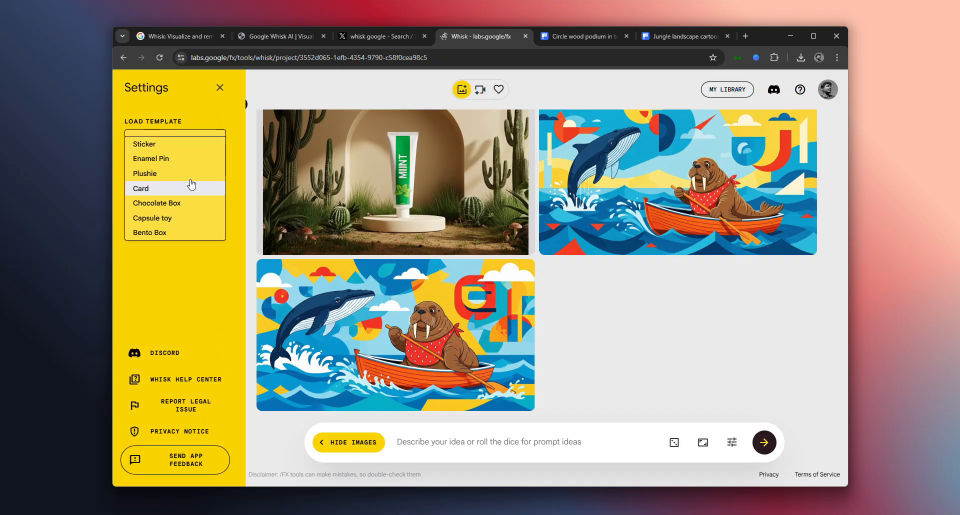
{"action": "left_click", "coordinate": [189, 160]}
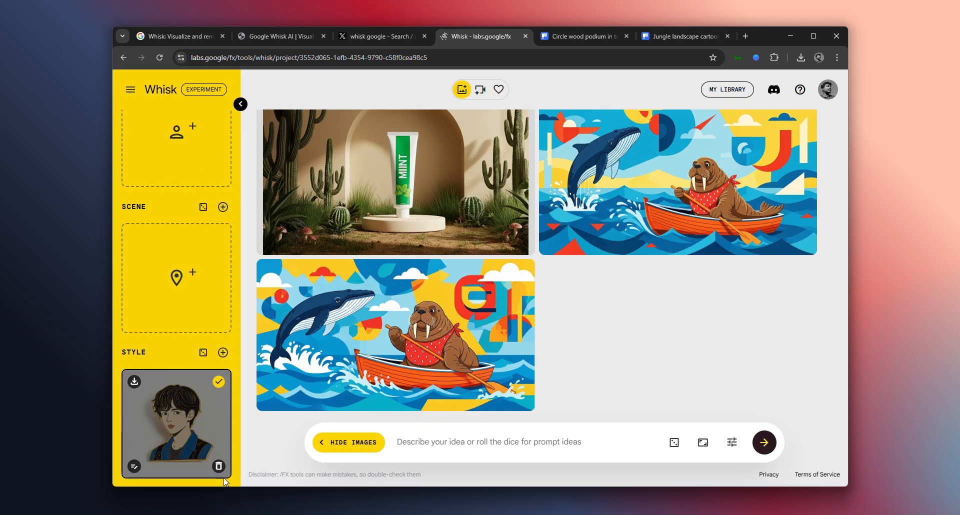
{"action": "left_click", "coordinate": [219, 467]}
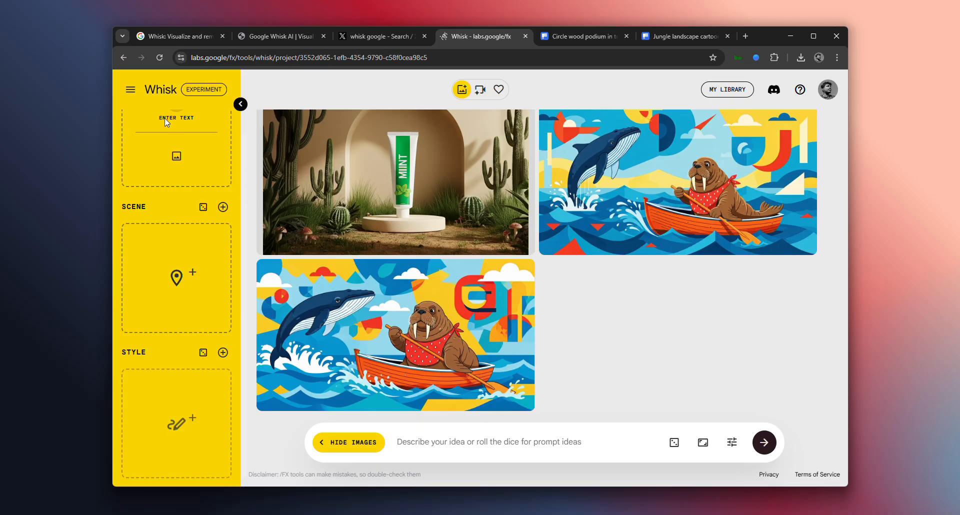
Load the Bento Box template as the style reference
{"action": "left_click", "coordinate": [131, 95]}
{"action": "left_click", "coordinate": [207, 145]}
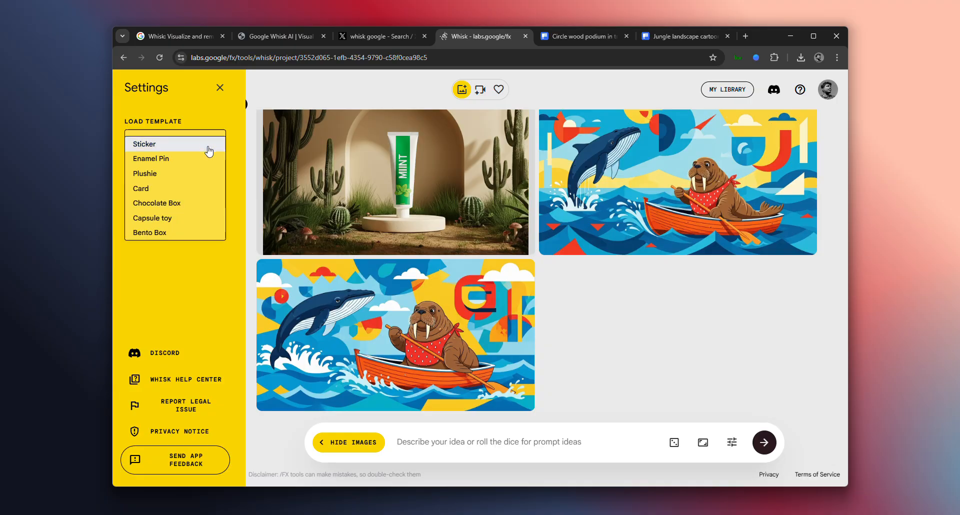
{"action": "left_click", "coordinate": [187, 233]}
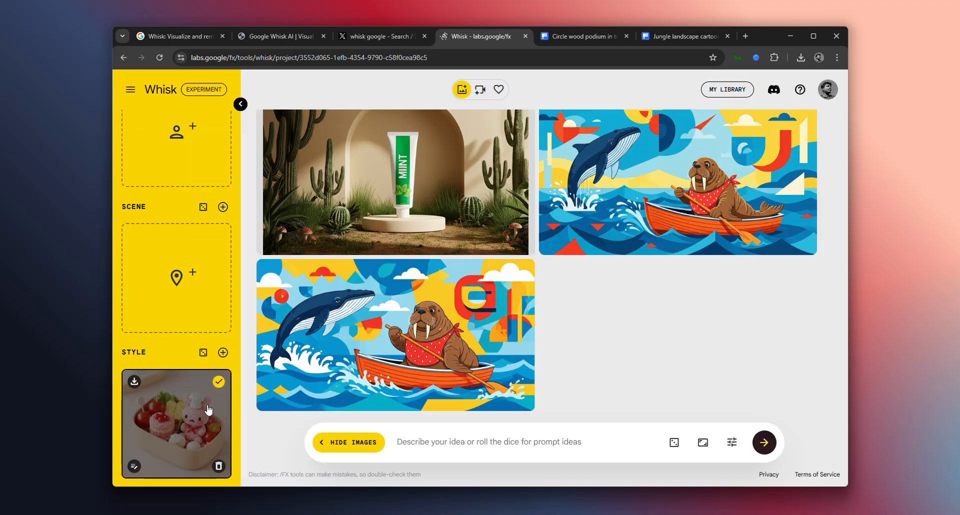
Replace the current style reference with the Capsule toy template
{"action": "left_click", "coordinate": [130, 90]}
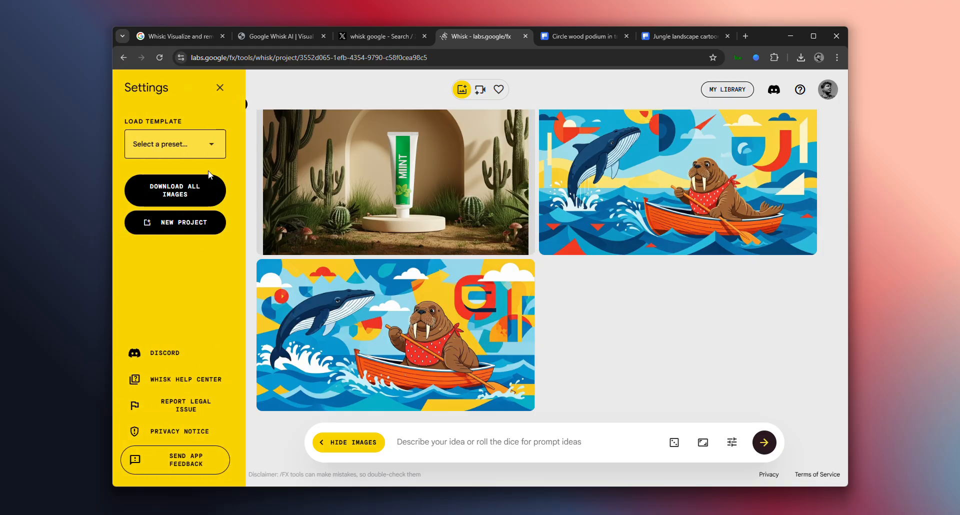
{"action": "left_click", "coordinate": [219, 150]}
{"action": "left_click", "coordinate": [179, 219]}
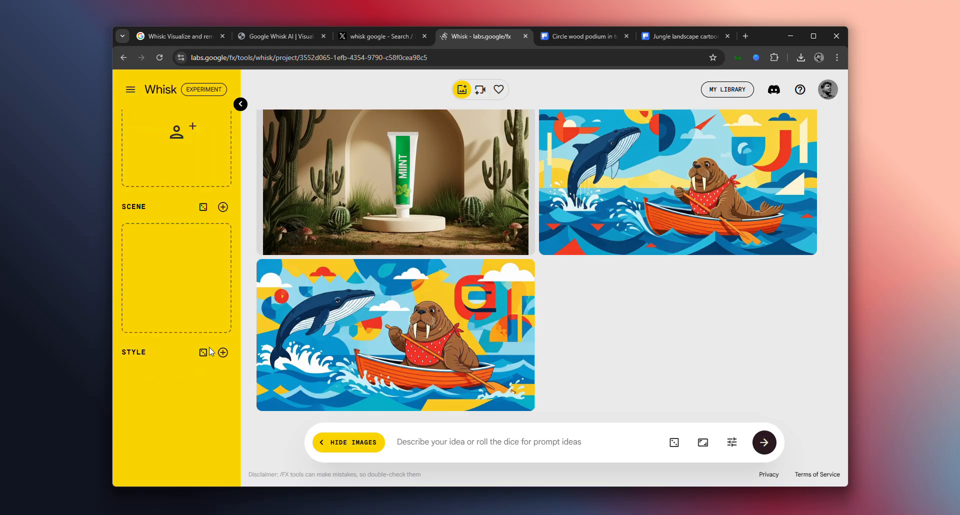
Switch the style reference to the Chocolate Box template
{"action": "left_click", "coordinate": [131, 90]}
{"action": "left_click", "coordinate": [188, 145]}
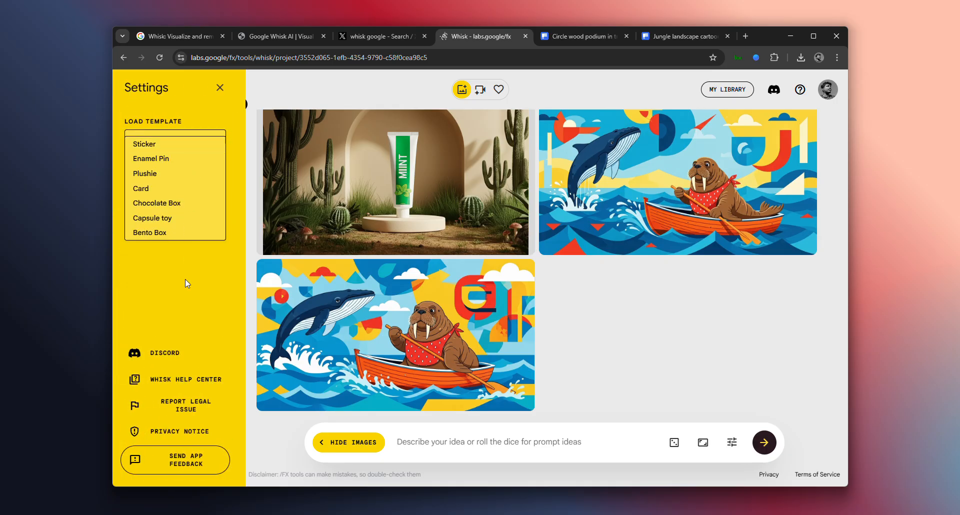
{"action": "left_click", "coordinate": [180, 204]}
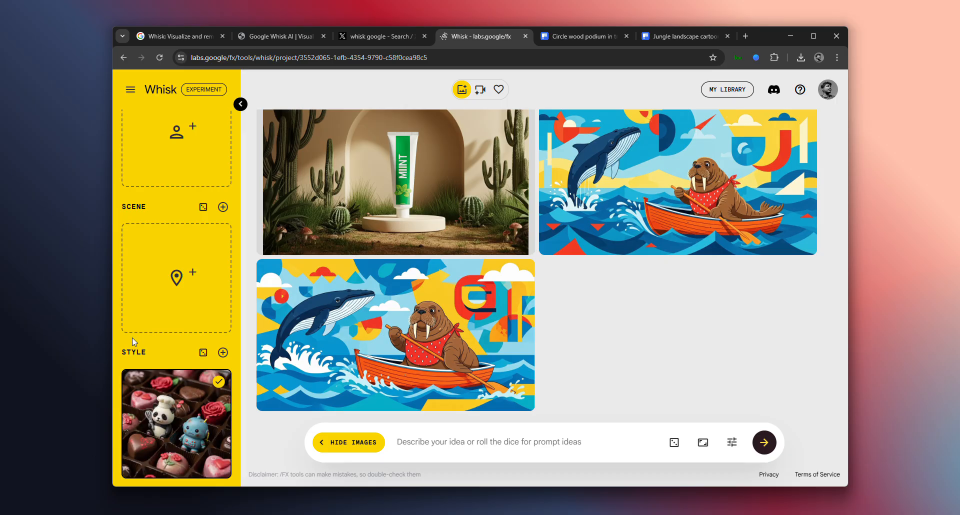
Load the Plushie template as the style reference
{"action": "left_click", "coordinate": [130, 90]}
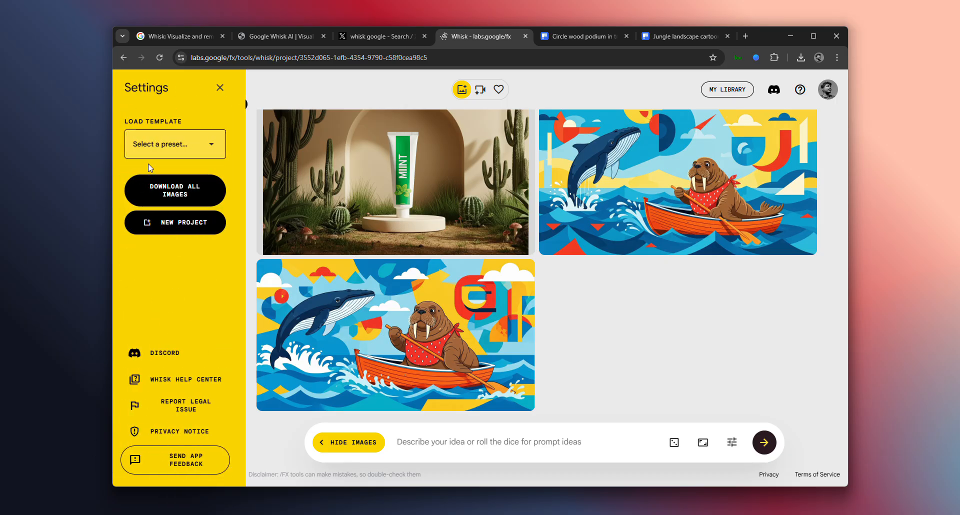
{"action": "left_click", "coordinate": [186, 145]}
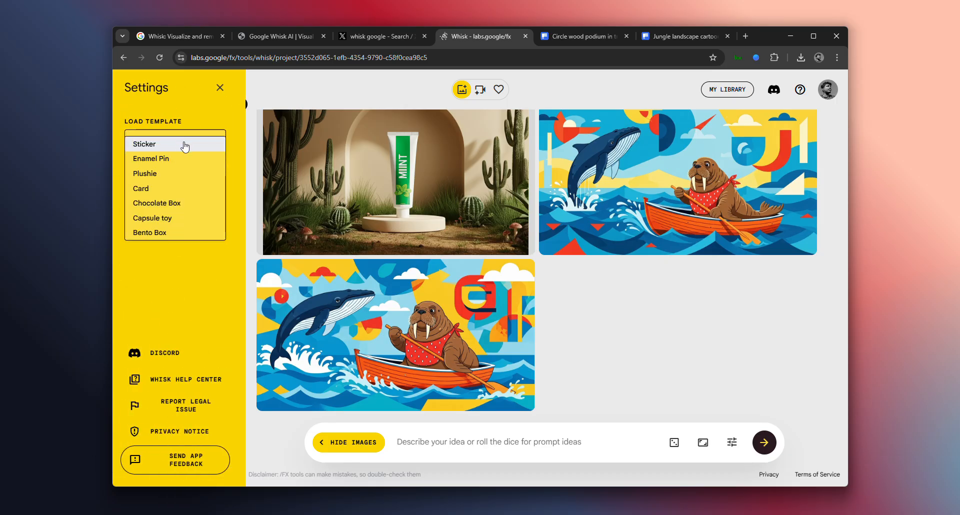
{"action": "left_click", "coordinate": [162, 176]}
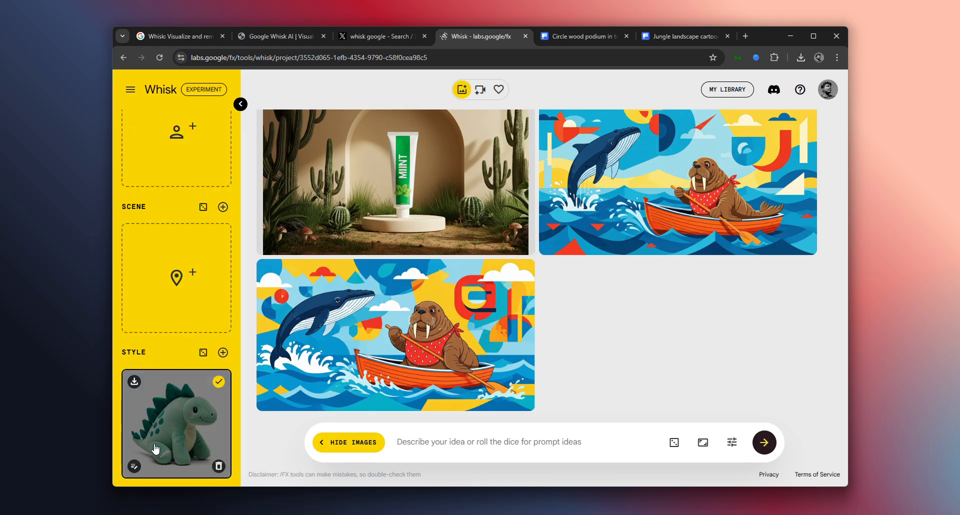
Look over the available template presets and close the settings without choosing another one
{"action": "mouse_move", "coordinate": [162, 261]}
{"action": "left_click", "coordinate": [131, 95]}
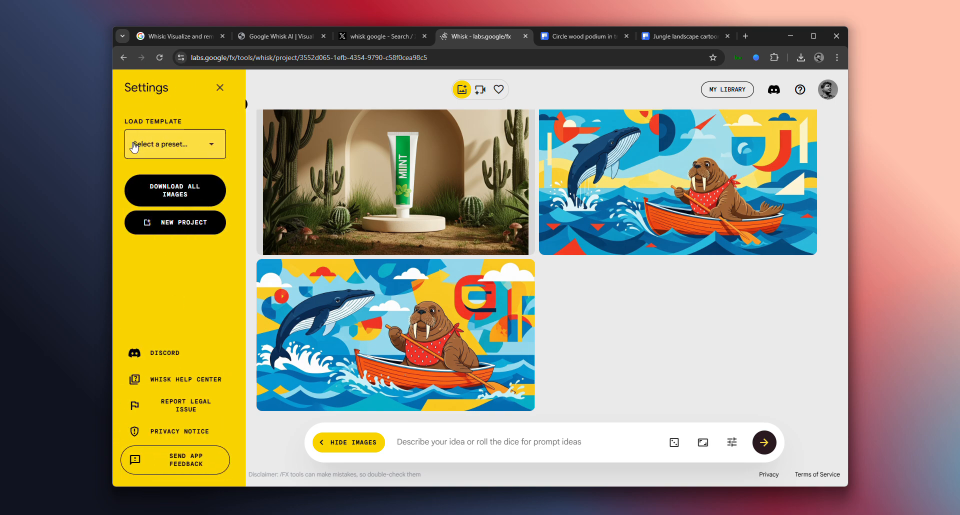
{"action": "left_click", "coordinate": [180, 144]}
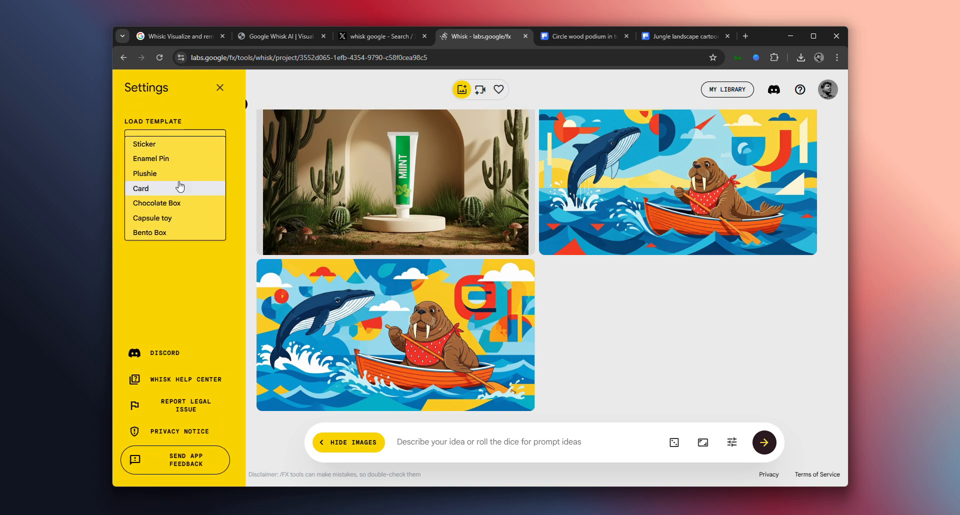
{"action": "left_click", "coordinate": [197, 317]}
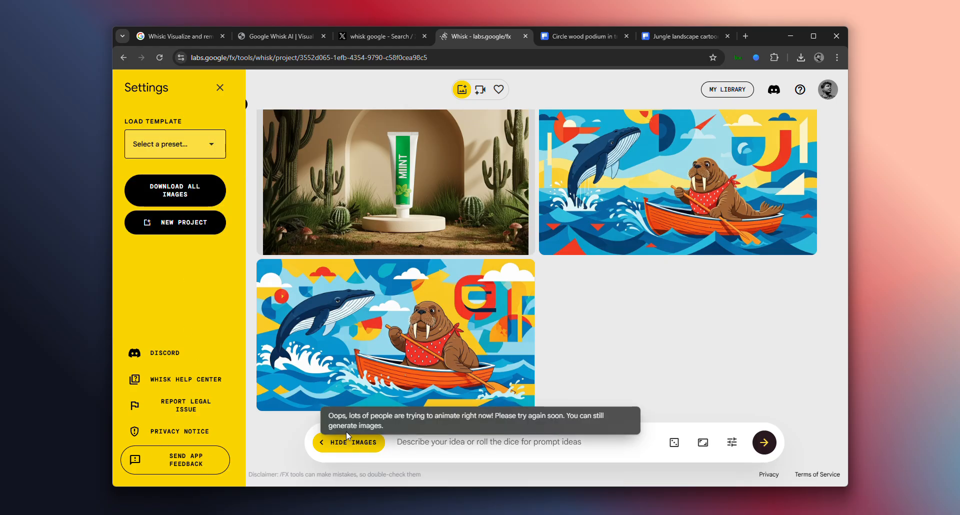
{"action": "key", "text": "Escape"}
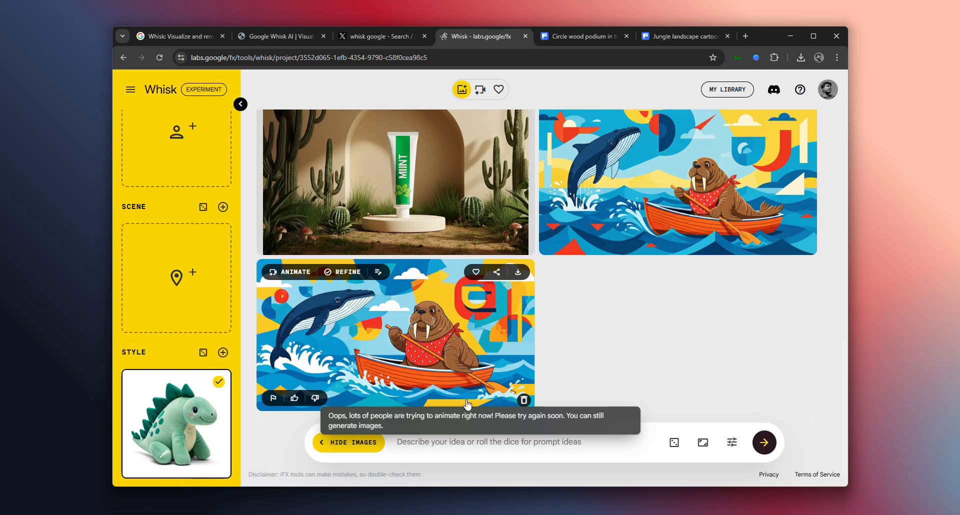
Check the project's video list for the requested animation, look through the earlier images, and return to the image view
{"action": "left_click", "coordinate": [480, 90]}
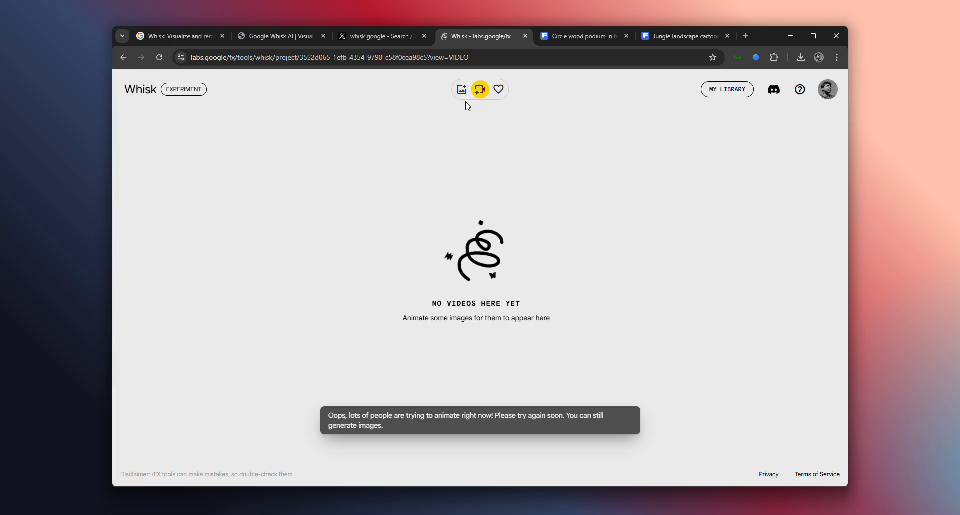
{"action": "left_click", "coordinate": [461, 91]}
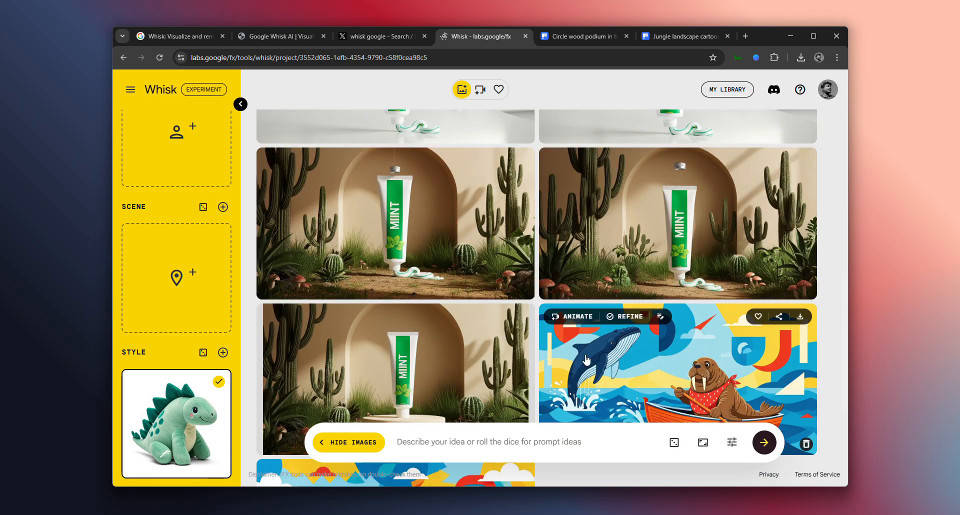
{"action": "scroll", "coordinate": [587, 359], "scroll_direction": "up", "scroll_amount": 10}
{"action": "scroll", "coordinate": [468, 181], "scroll_direction": "down", "scroll_amount": 3}
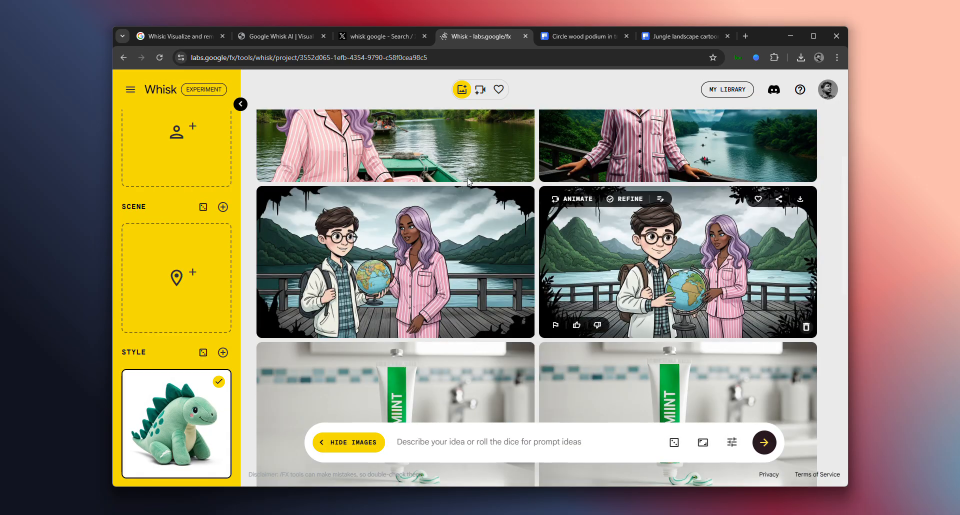
{"action": "left_click", "coordinate": [480, 90]}
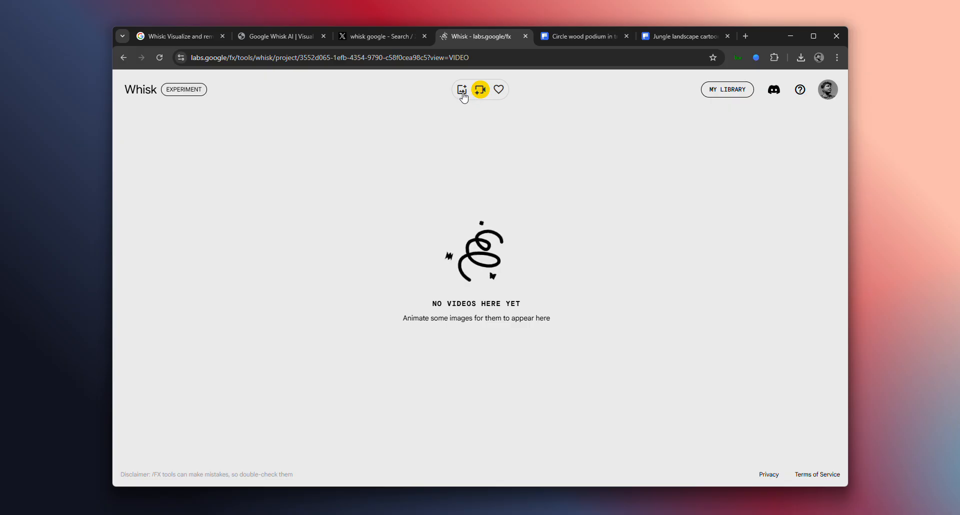
{"action": "left_click", "coordinate": [463, 92]}
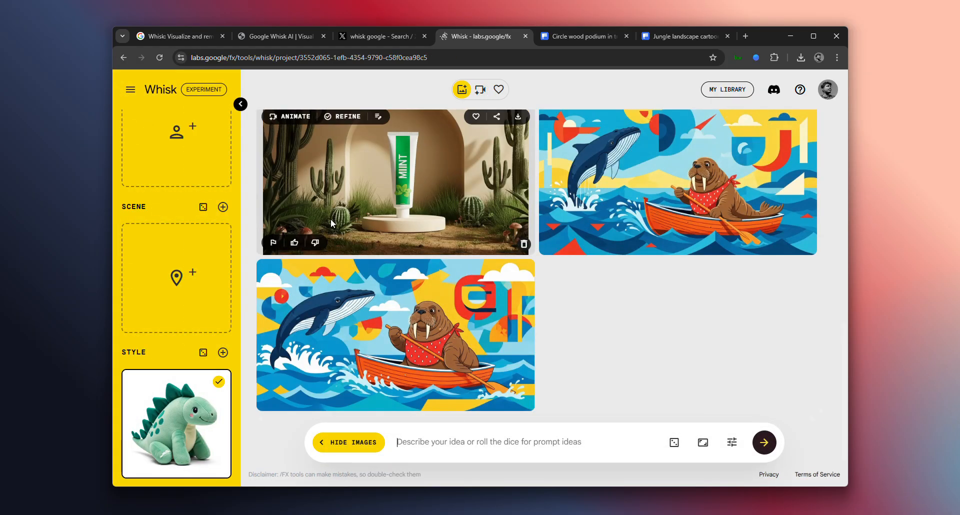
Animate the image of the MIINT toothpaste tube on the round podium with the prompt "simple animtaion like ad commercial"
{"action": "scroll", "coordinate": [332, 224], "scroll_direction": "up", "scroll_amount": 5}
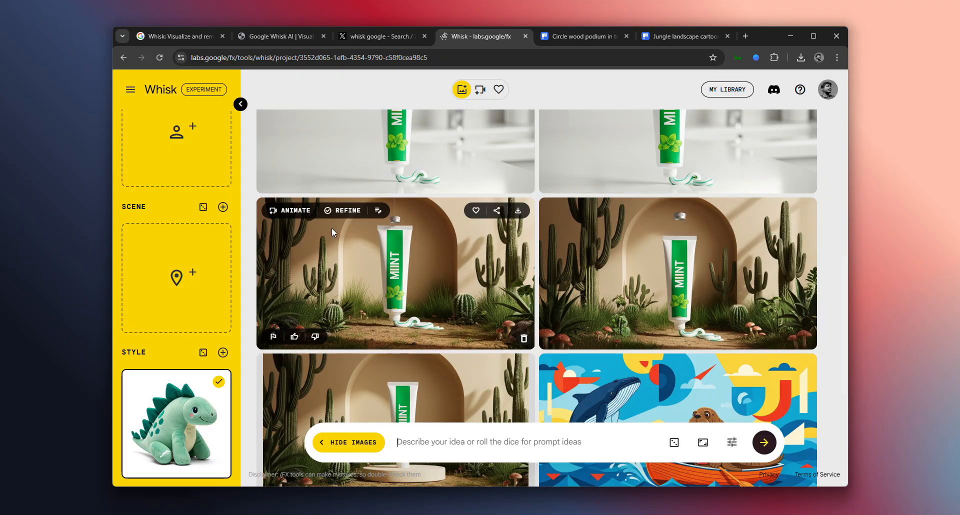
{"action": "scroll", "coordinate": [533, 340], "scroll_direction": "down", "scroll_amount": 3}
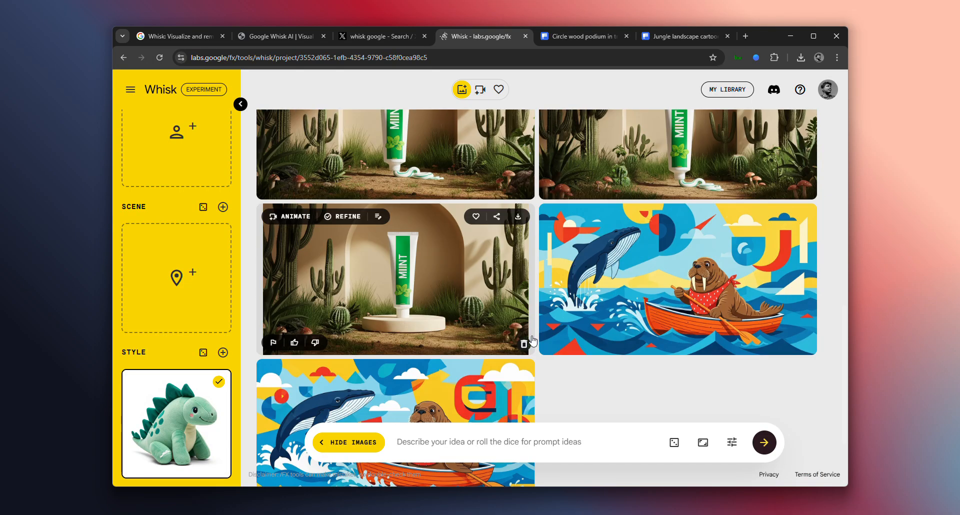
{"action": "left_click", "coordinate": [297, 217]}
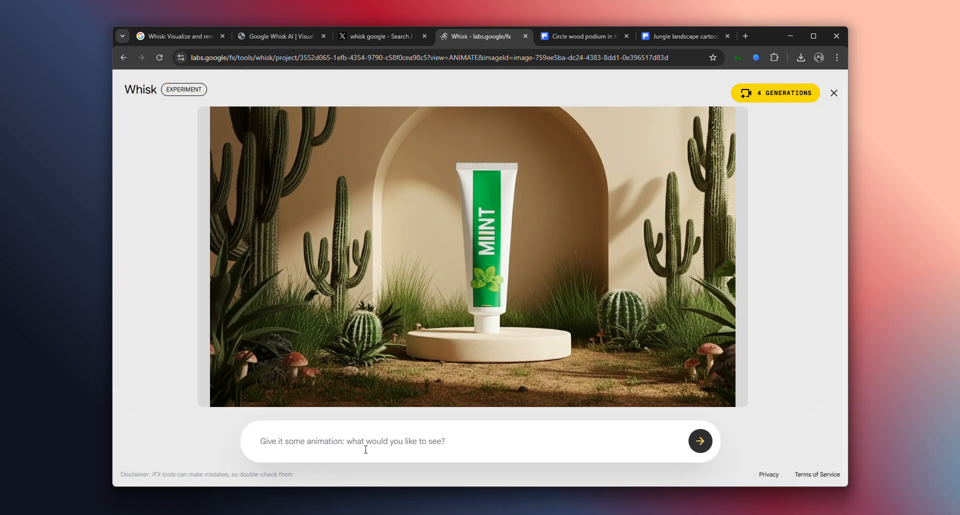
{"action": "left_click", "coordinate": [365, 449]}
{"action": "type", "text": "si"}
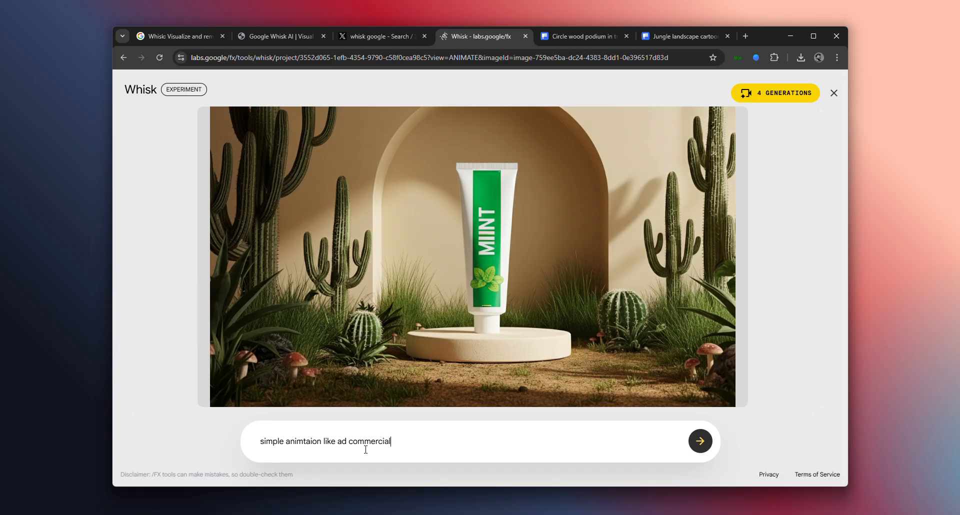
{"action": "key", "text": "Return"}
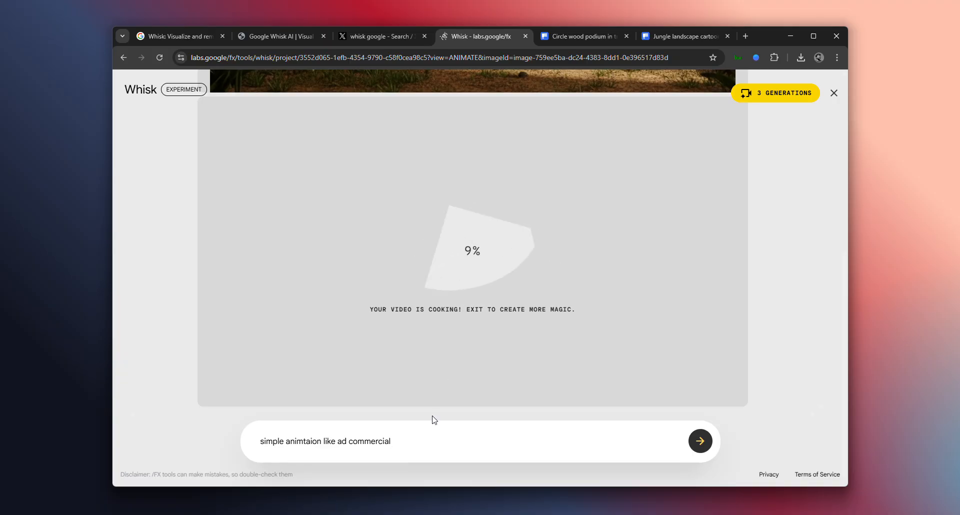
Clear the animation prompt, try the entry "/FX" in its place, and remove that as well
{"action": "left_click_drag", "start_coordinate": [435, 448], "coordinate": [291, 443]}
{"action": "key", "text": "BackSpace"}
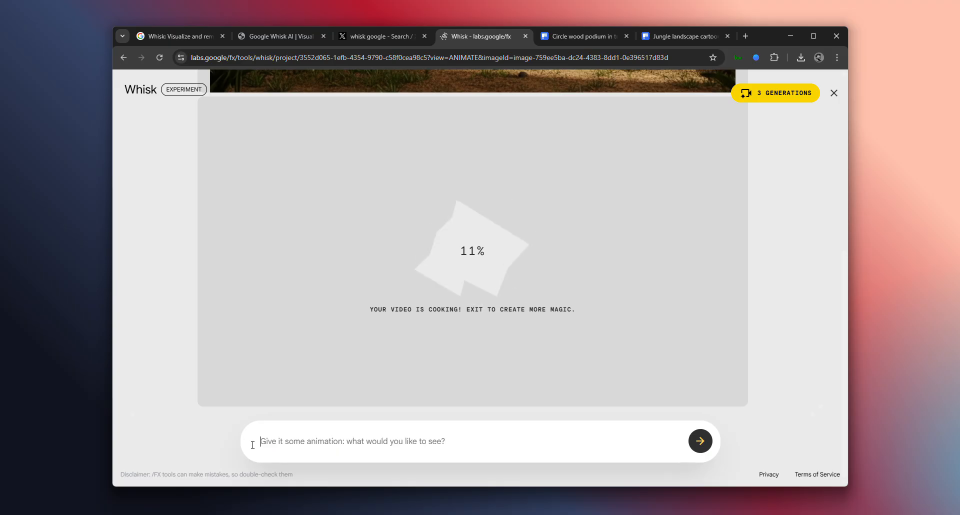
{"action": "type", "text": "/f"}
{"action": "key", "text": "BackSpace"}
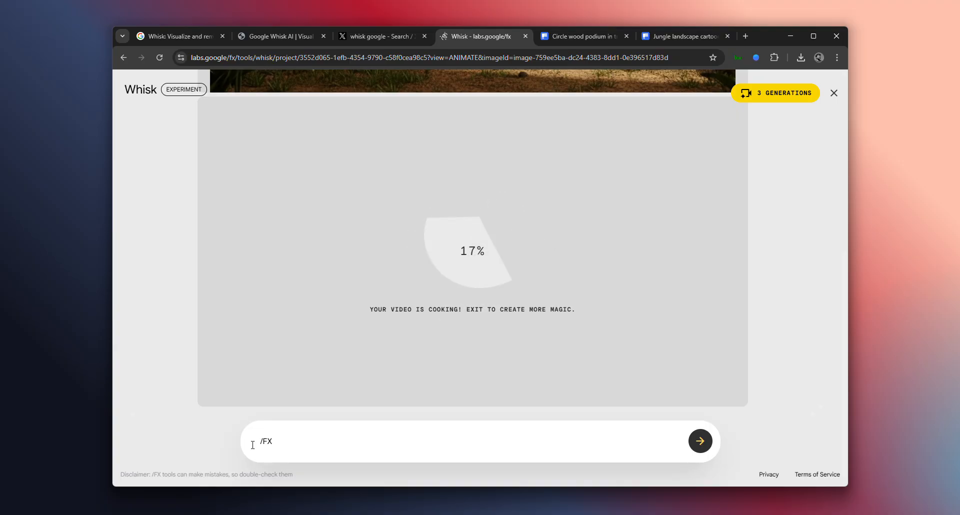
{"action": "key", "text": "BackSpace"}
{"action": "key", "text": "BackSpace"}
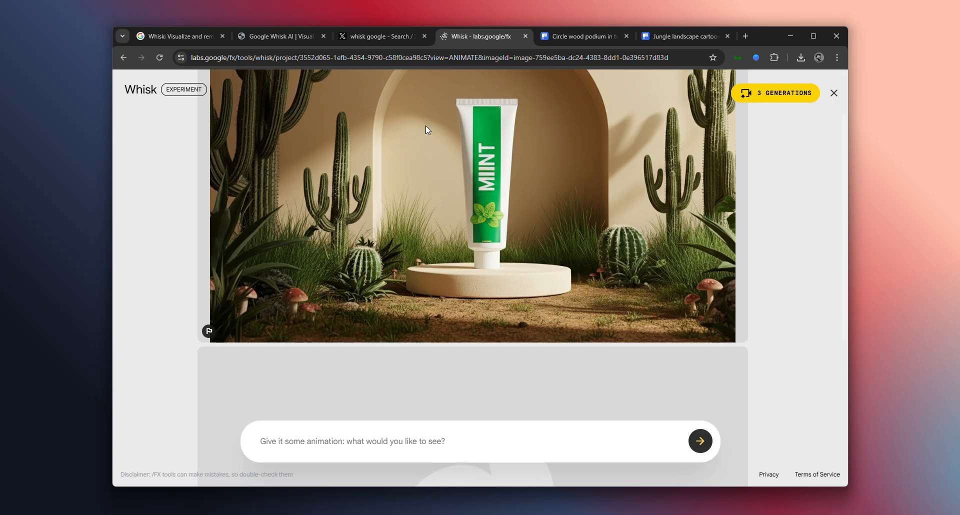
Monitor the generation progress of the toothpaste video below its source image
{"action": "scroll", "coordinate": [490, 373], "scroll_direction": "down", "scroll_amount": 5}
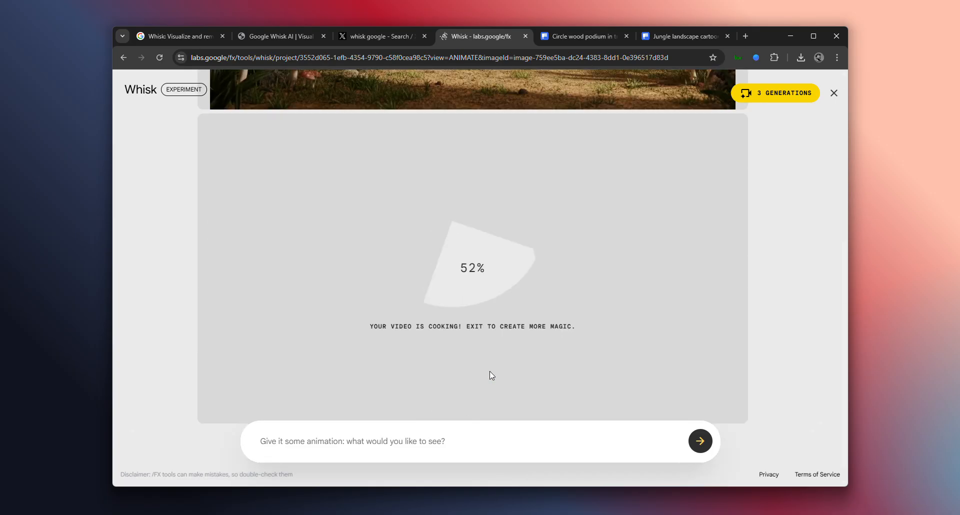
{"action": "scroll", "coordinate": [531, 366], "scroll_direction": "down", "scroll_amount": 1}
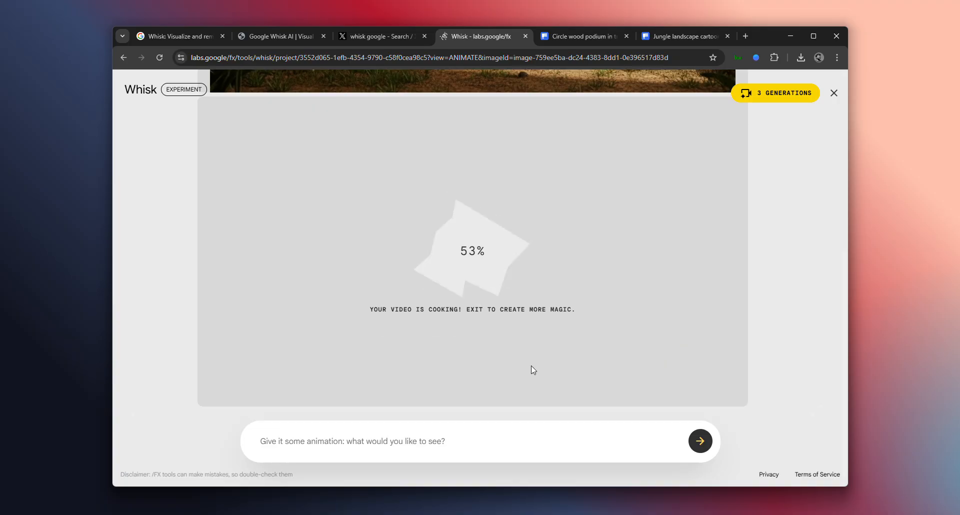
{"action": "scroll", "coordinate": [456, 291], "scroll_direction": "up", "scroll_amount": 1}
{"action": "scroll", "coordinate": [456, 289], "scroll_direction": "down", "scroll_amount": 1}
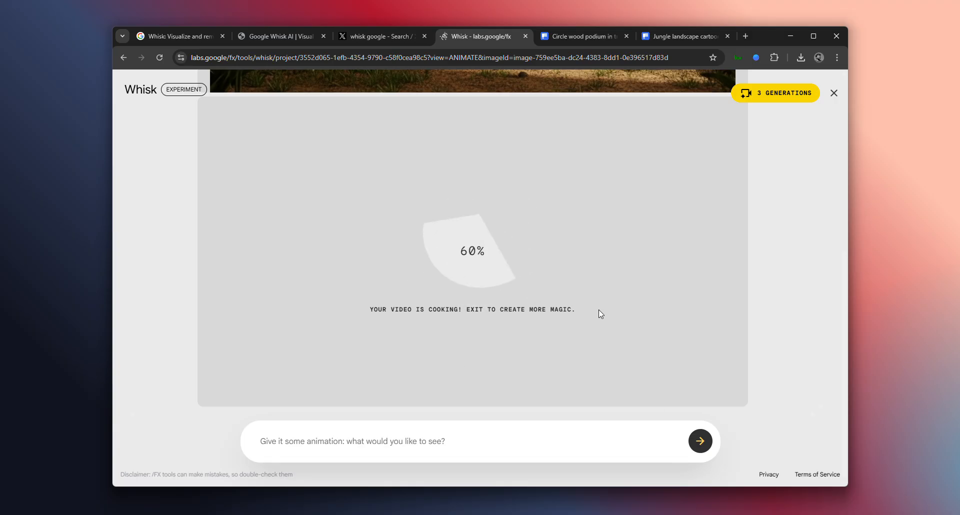
{"action": "scroll", "coordinate": [422, 334], "scroll_direction": "up", "scroll_amount": 5}
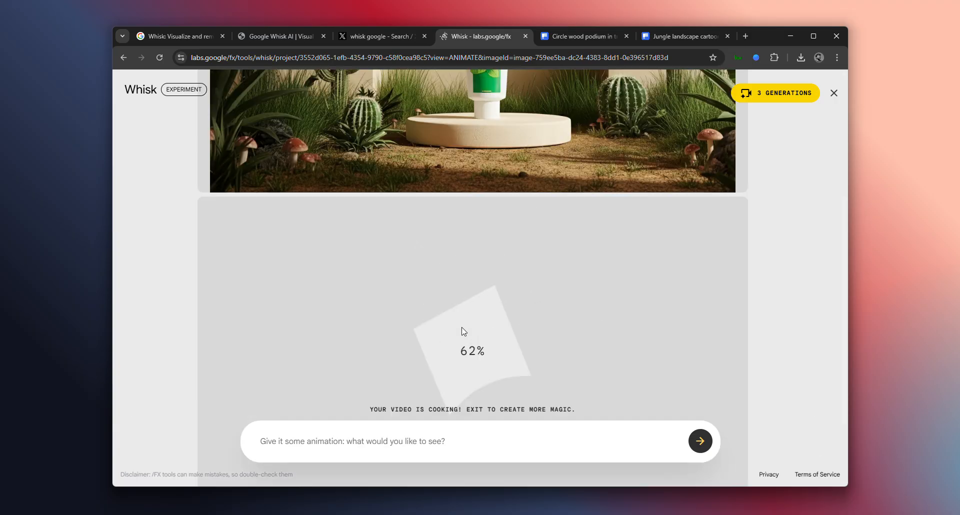
{"action": "scroll", "coordinate": [466, 300], "scroll_direction": "down", "scroll_amount": 6}
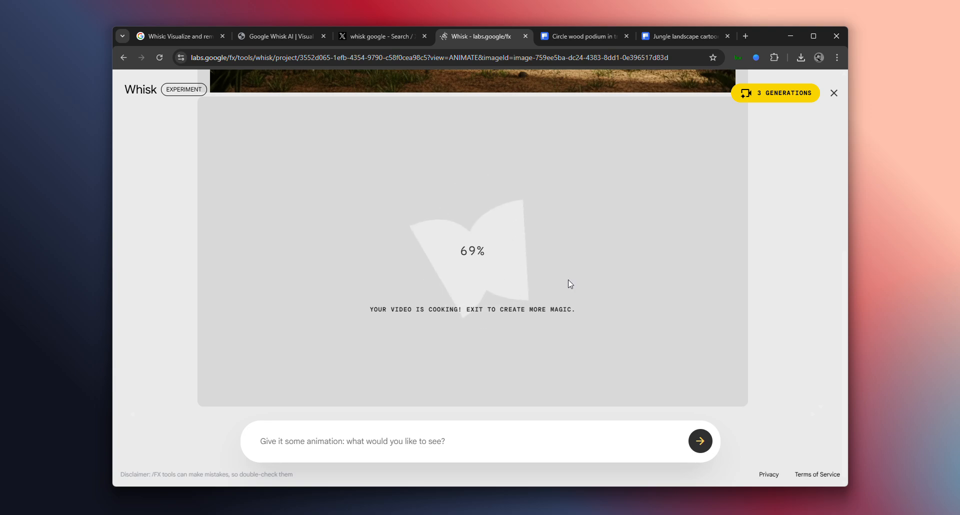
{"action": "scroll", "coordinate": [581, 222], "scroll_direction": "up", "scroll_amount": 3}
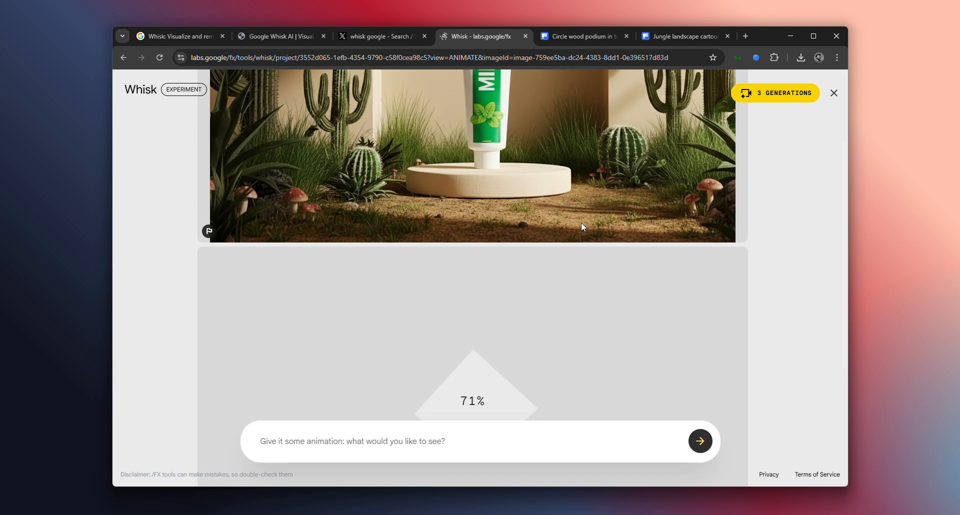
Check the toothpaste video's rendering progress against its source image, glancing at the Google Whisk notes page in between
{"action": "scroll", "coordinate": [493, 225], "scroll_direction": "down", "scroll_amount": 3}
{"action": "scroll", "coordinate": [477, 225], "scroll_direction": "up", "scroll_amount": 5}
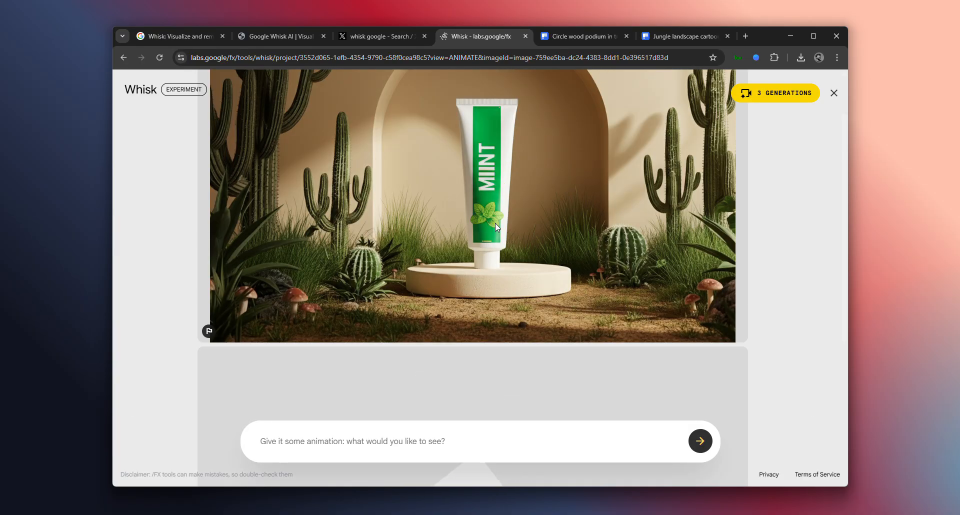
{"action": "scroll", "coordinate": [534, 216], "scroll_direction": "down", "scroll_amount": 5}
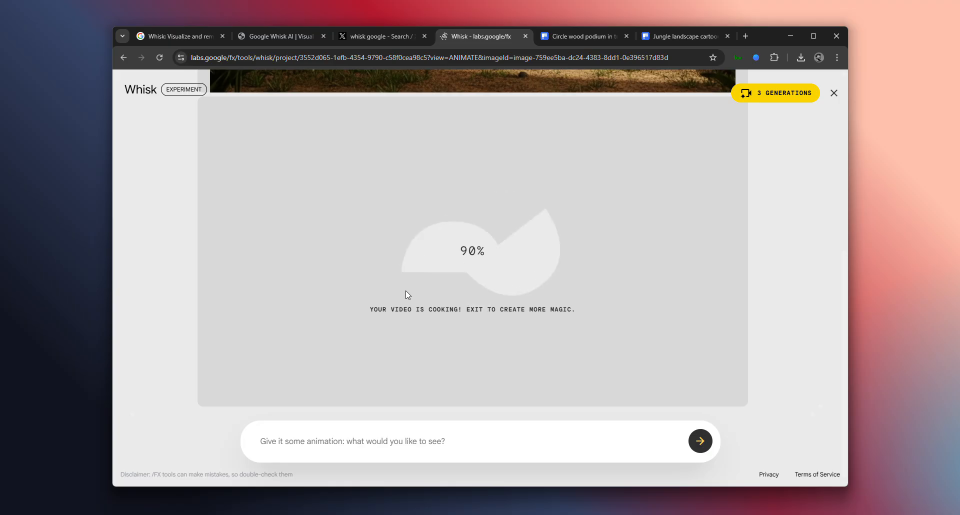
{"action": "left_click", "coordinate": [301, 38]}
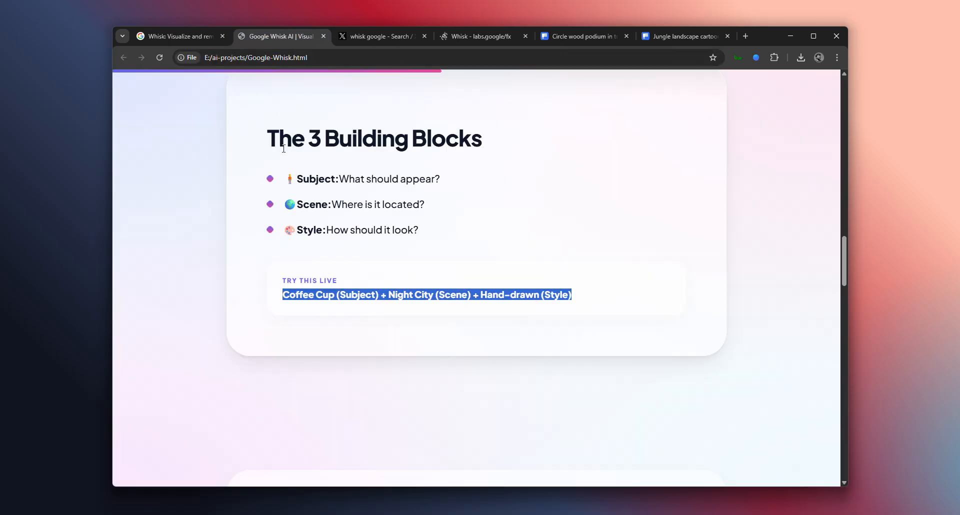
{"action": "scroll", "coordinate": [336, 292], "scroll_direction": "down", "scroll_amount": 5}
{"action": "left_click", "coordinate": [467, 38]}
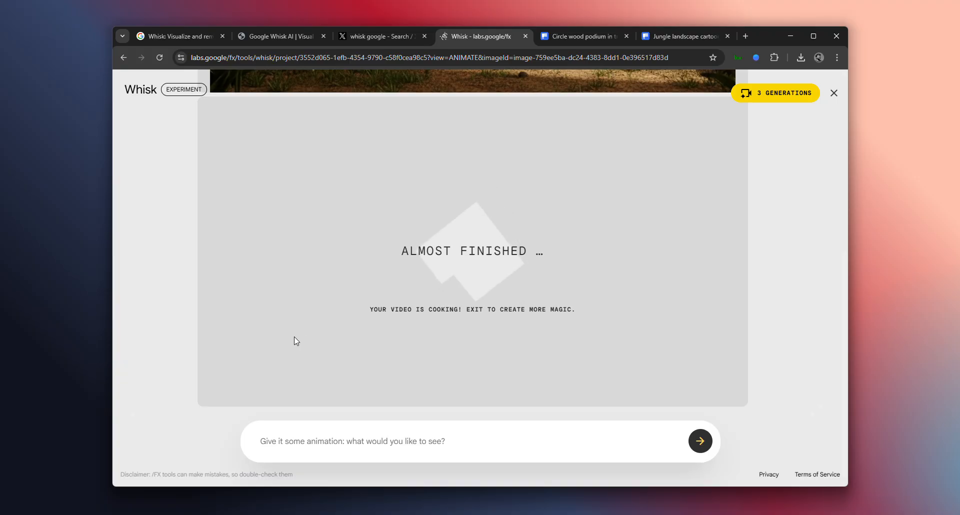
Read the Final Thought section and its closing line at the end of the Google Whisk notes page
{"action": "left_click", "coordinate": [401, 38]}
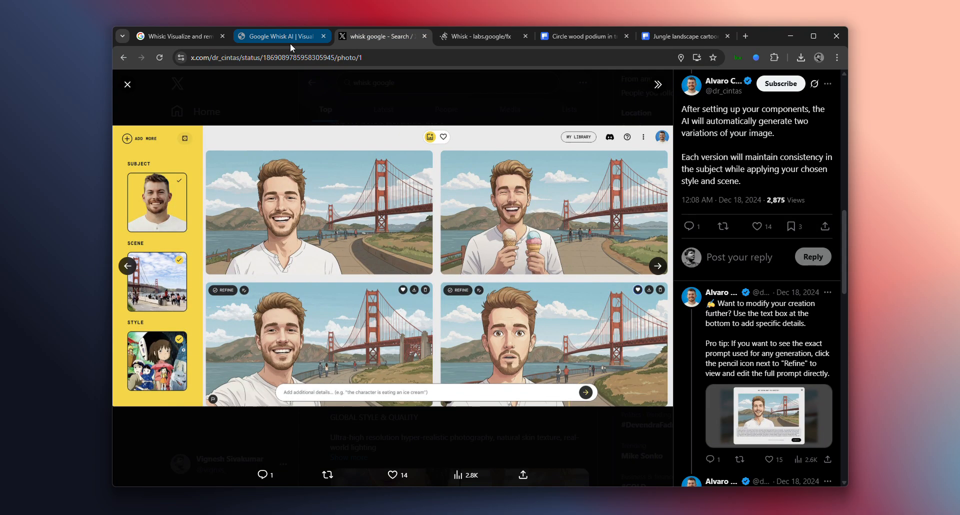
{"action": "left_click", "coordinate": [290, 43]}
{"action": "scroll", "coordinate": [334, 240], "scroll_direction": "down", "scroll_amount": 20}
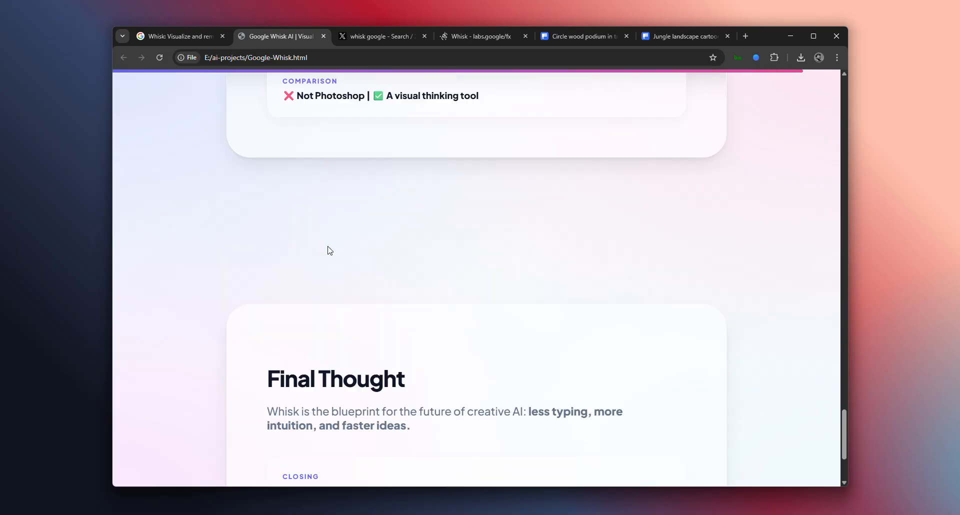
{"action": "left_click_drag", "start_coordinate": [275, 258], "coordinate": [523, 261]}
{"action": "left_click_drag", "start_coordinate": [559, 262], "coordinate": [594, 263]}
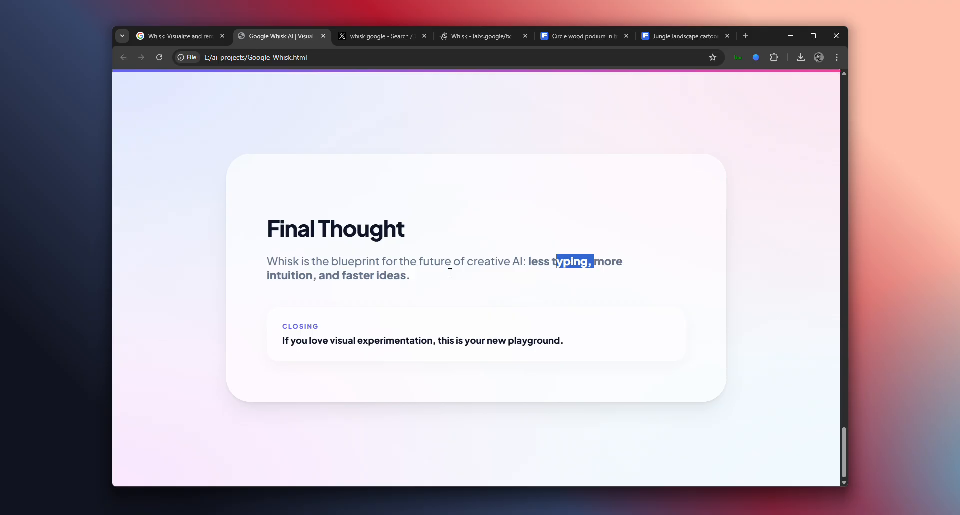
{"action": "left_click_drag", "start_coordinate": [340, 275], "coordinate": [418, 281]}
{"action": "left_click", "coordinate": [366, 340]}
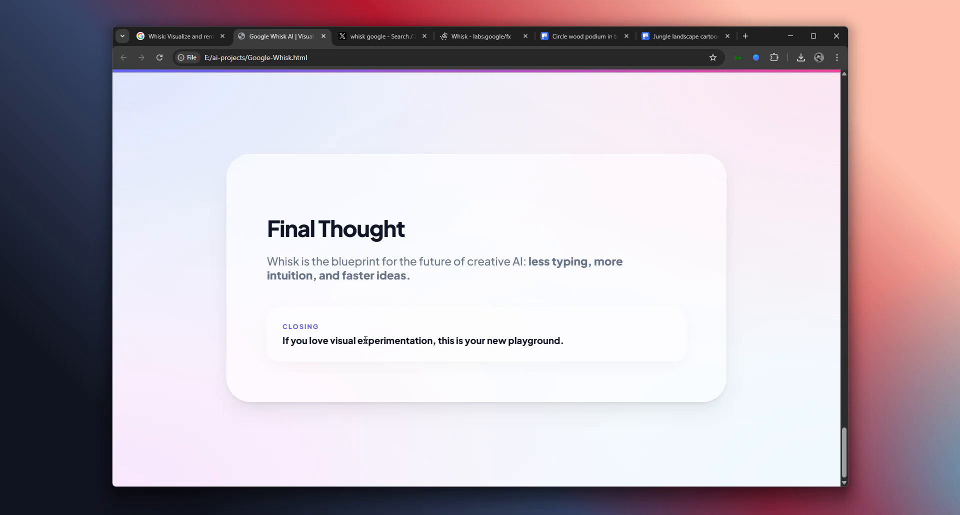
{"action": "left_click_drag", "start_coordinate": [330, 345], "coordinate": [583, 356]}
{"action": "left_click", "coordinate": [588, 356]}
Recheck the toothpaste video's progress in Whisk and look back through the notes page up to Remix Like a Pro
{"action": "left_click", "coordinate": [469, 43]}
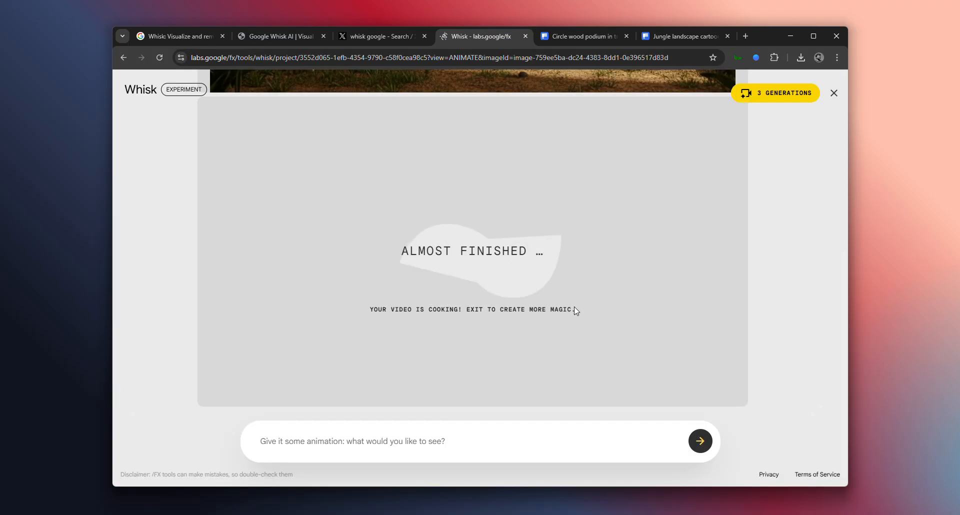
{"action": "left_click", "coordinate": [283, 36]}
{"action": "scroll", "coordinate": [300, 310], "scroll_direction": "up", "scroll_amount": 5}
{"action": "scroll", "coordinate": [285, 324], "scroll_direction": "up", "scroll_amount": 6}
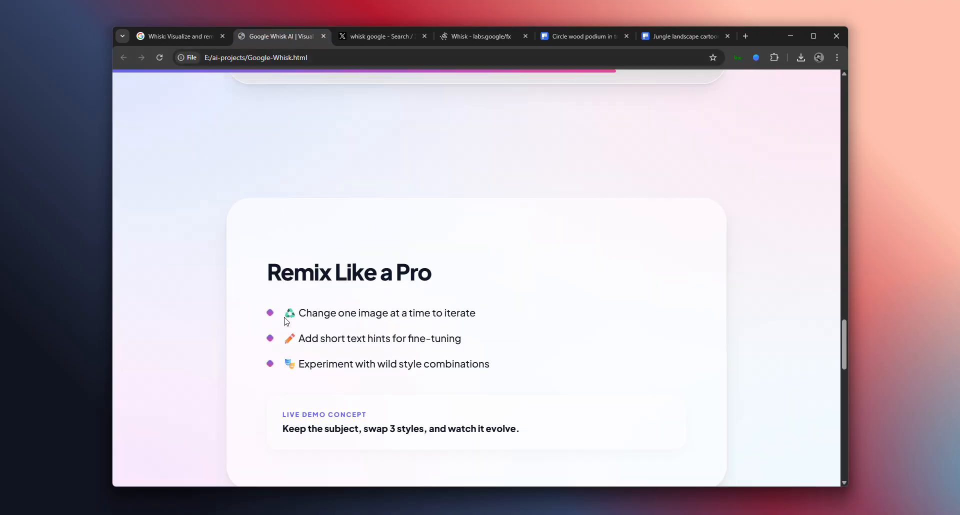
Play the generated MIINT toothpaste video in Whisk, pause it, and return to its source image
{"action": "left_click", "coordinate": [497, 40]}
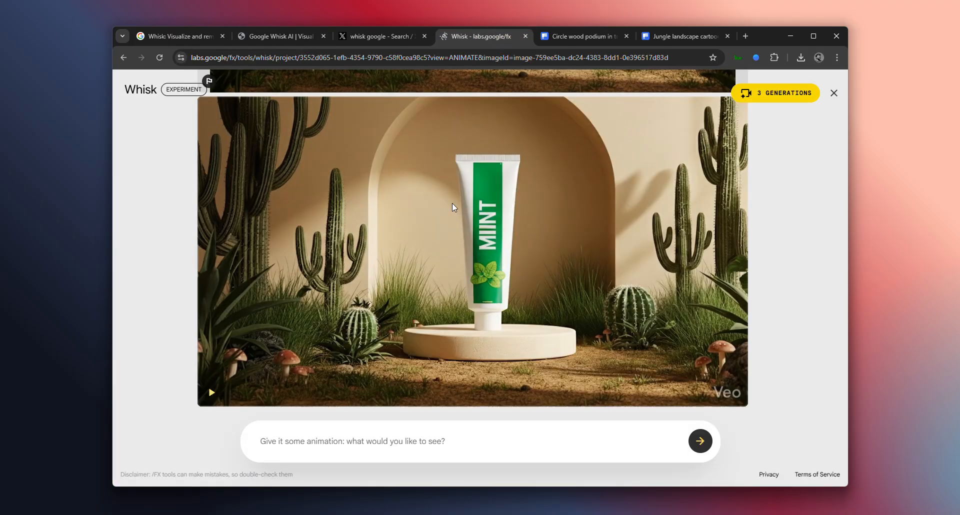
{"action": "left_click", "coordinate": [211, 393]}
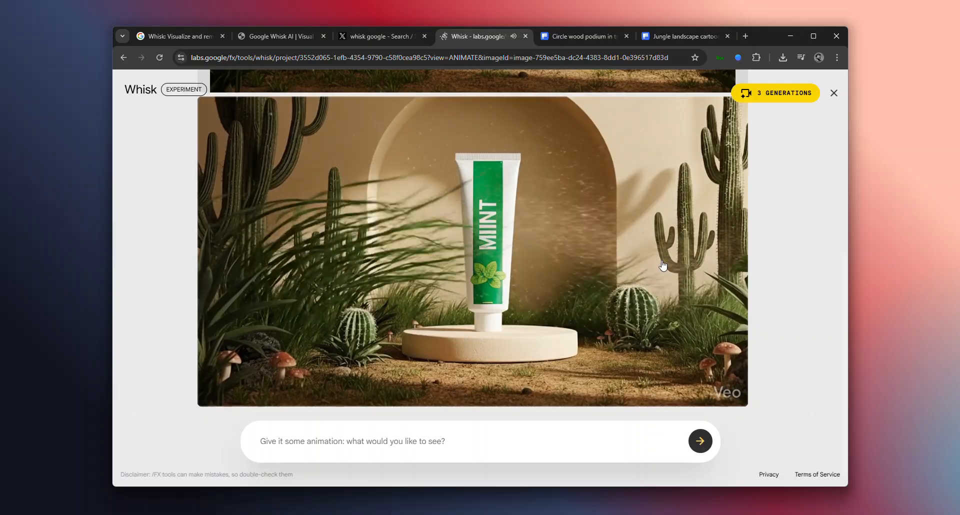
{"action": "left_click", "coordinate": [352, 382]}
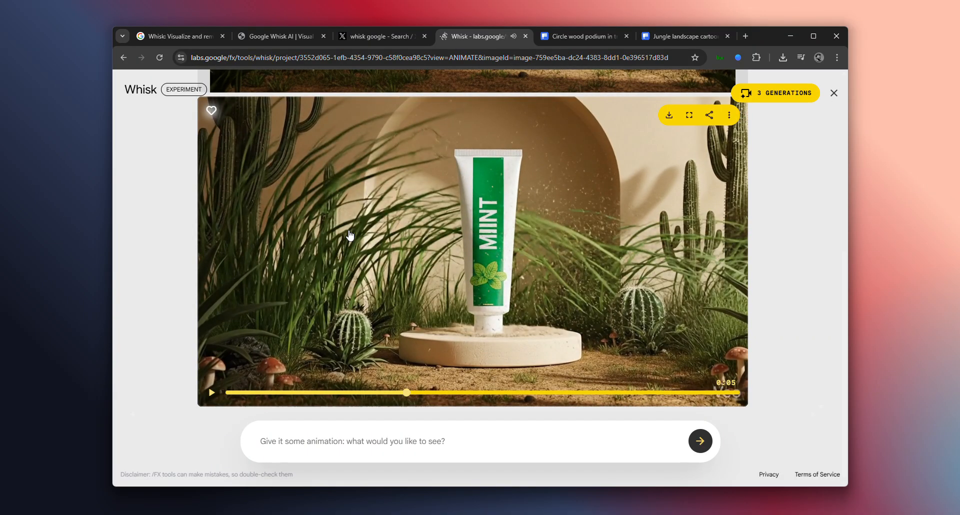
{"action": "scroll", "coordinate": [252, 177], "scroll_direction": "up", "scroll_amount": 2}
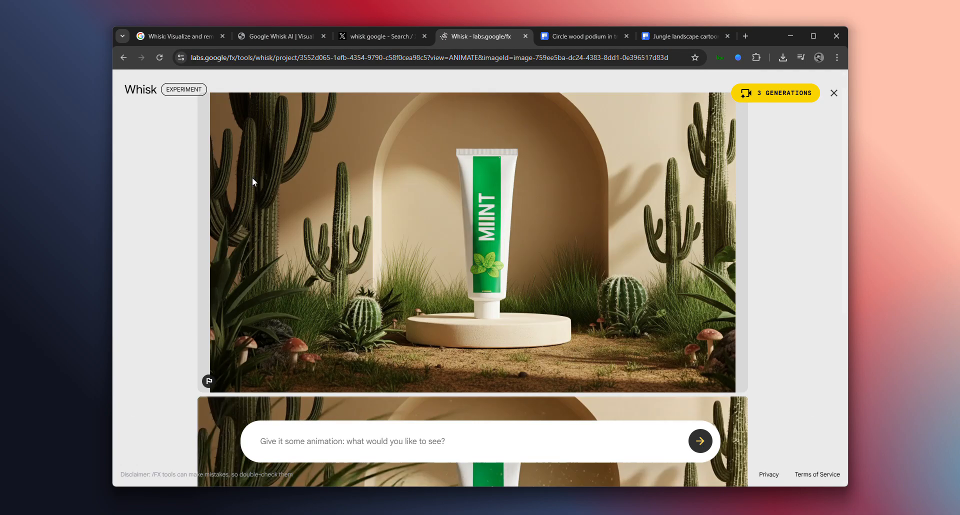
Close the animation view and look through the project's generated images down to the cactus-scene toothpaste pictures
{"action": "left_click", "coordinate": [833, 93]}
{"action": "scroll", "coordinate": [402, 372], "scroll_direction": "down", "scroll_amount": 5}
{"action": "scroll", "coordinate": [401, 372], "scroll_direction": "down", "scroll_amount": 5}
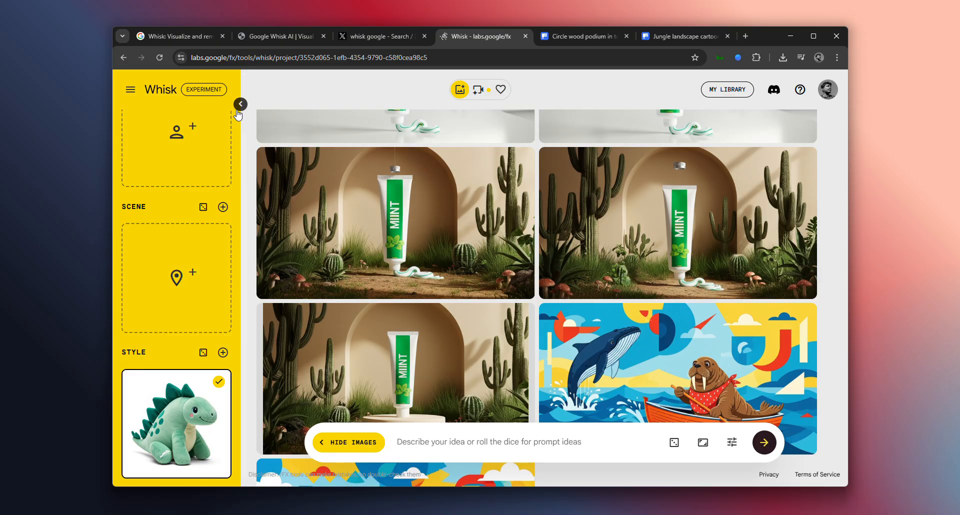
{"action": "mouse_move", "coordinate": [508, 273]}
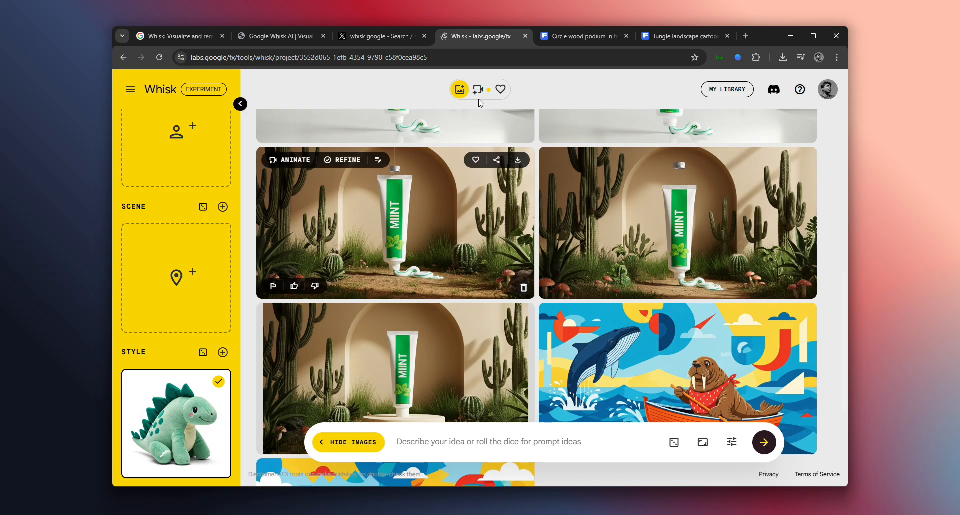